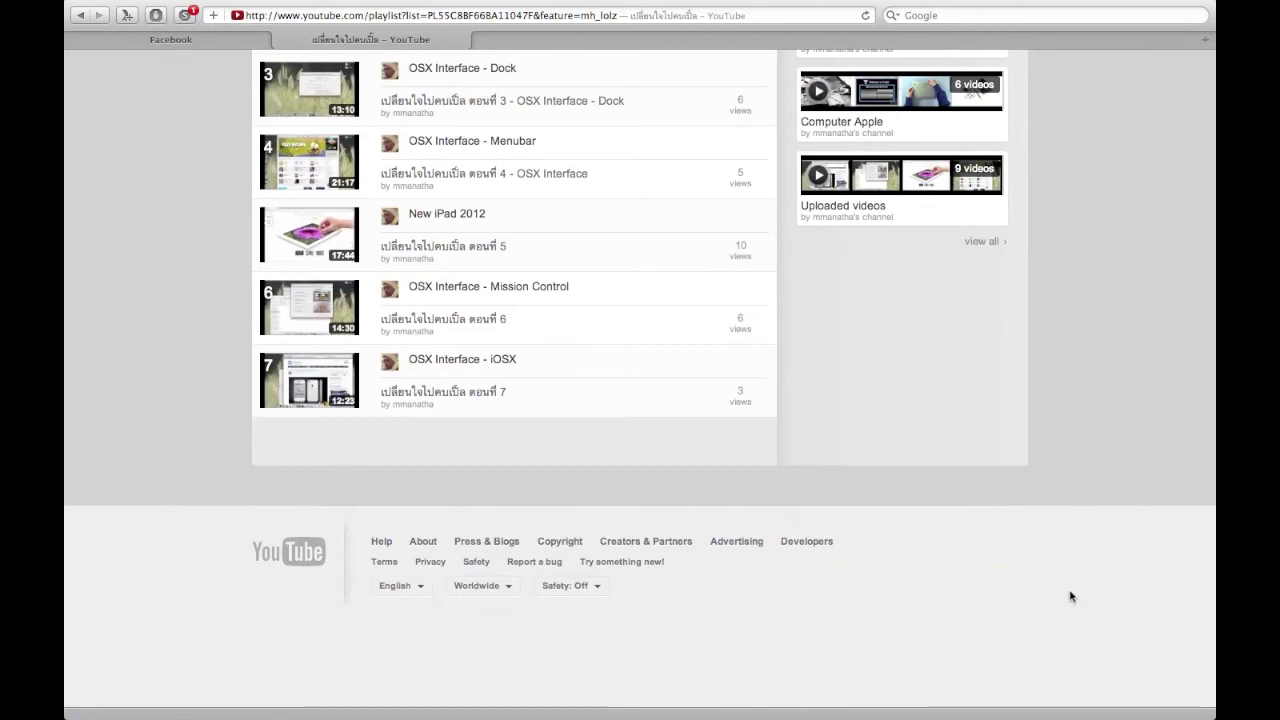
{"action": "scroll", "coordinate": [1070, 597], "scroll_direction": "up", "scroll_amount": 8}
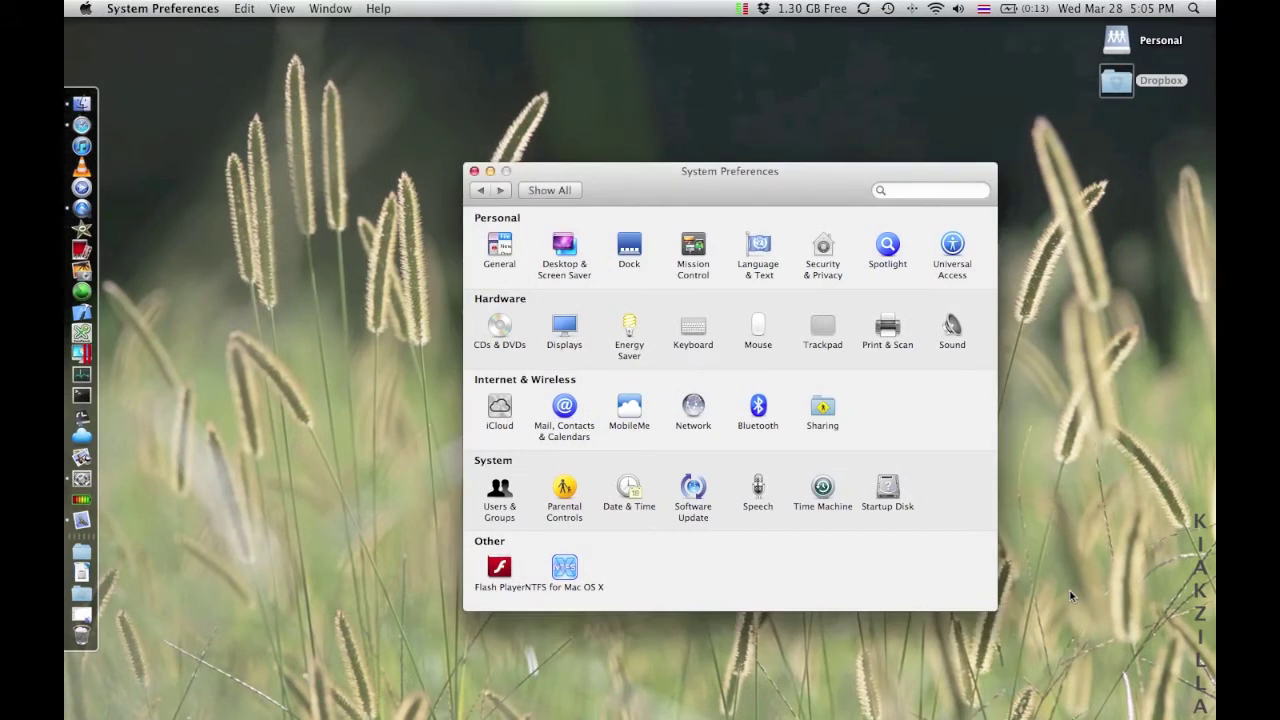
Switch the keyboard input source from Thai to US English
{"action": "key", "text": "super+space"}
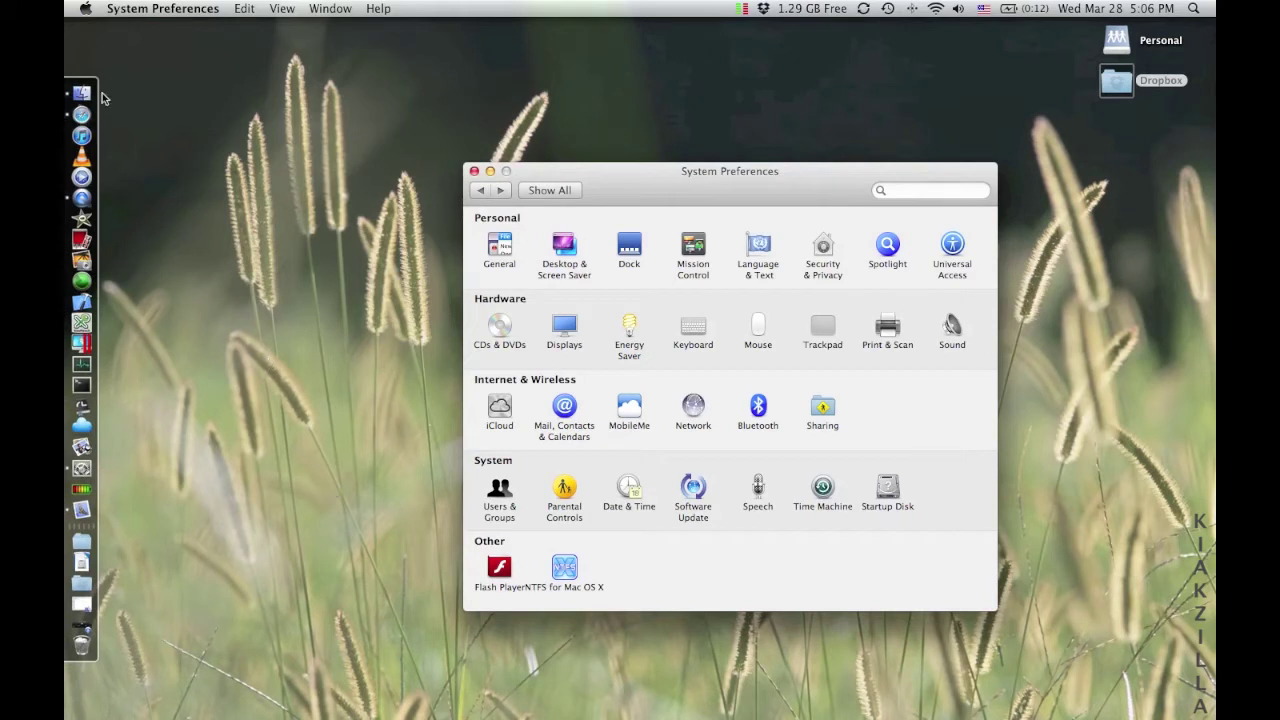
Switch to Finder and open the Utilities folder inside Applications
{"action": "left_click", "coordinate": [98, 95]}
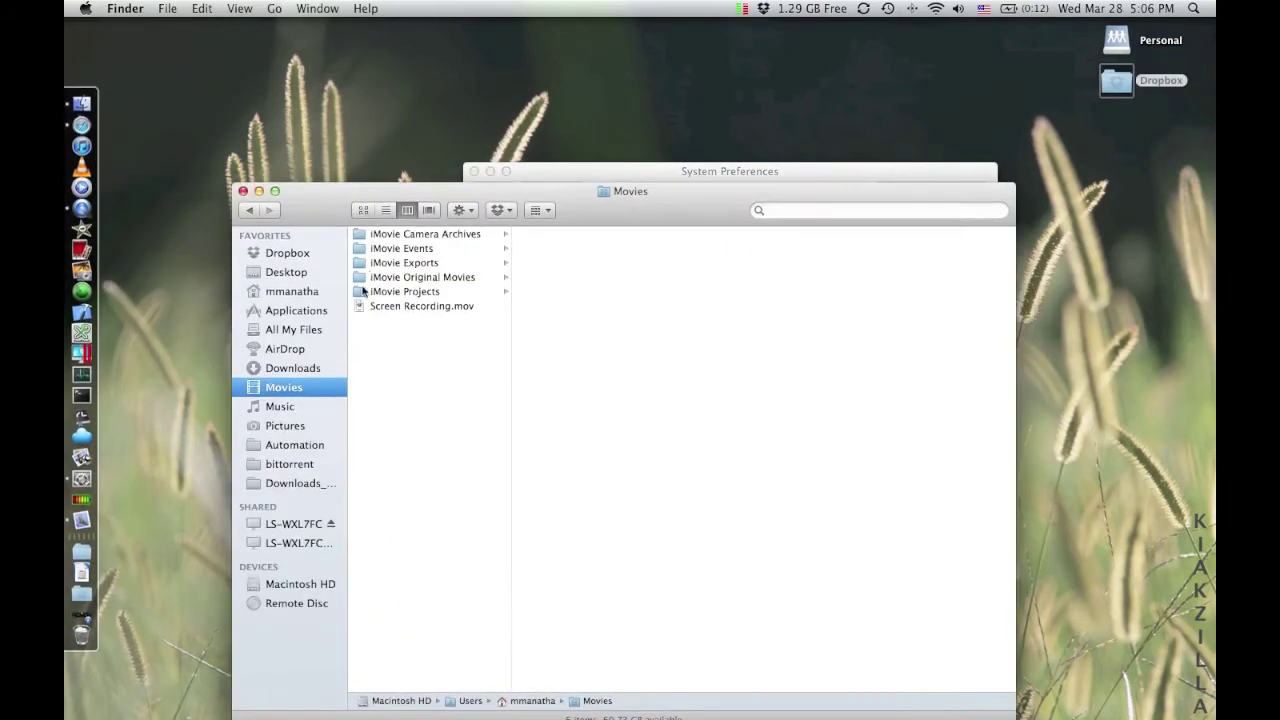
{"action": "left_click", "coordinate": [296, 311]}
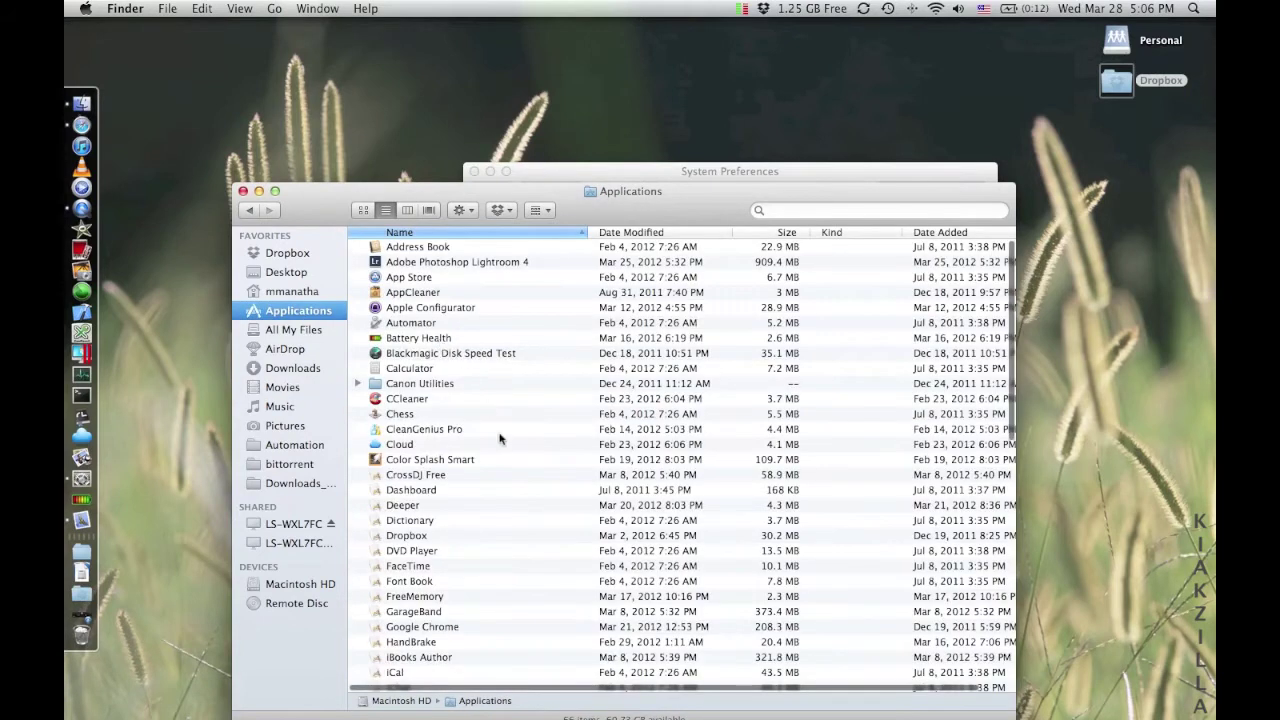
{"action": "scroll", "coordinate": [500, 438], "scroll_direction": "down", "scroll_amount": 3}
{"action": "scroll", "coordinate": [500, 438], "scroll_direction": "down", "scroll_amount": 8}
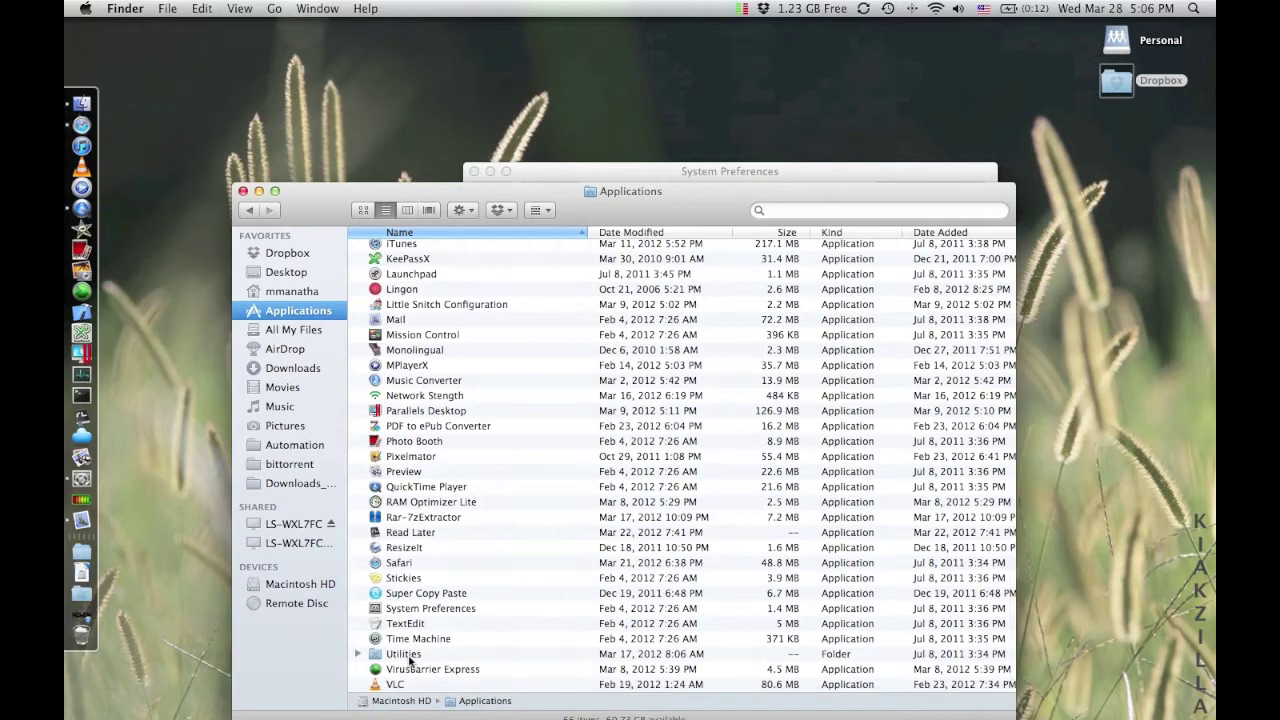
{"action": "left_click", "coordinate": [409, 655]}
{"action": "double_click", "coordinate": [409, 656]}
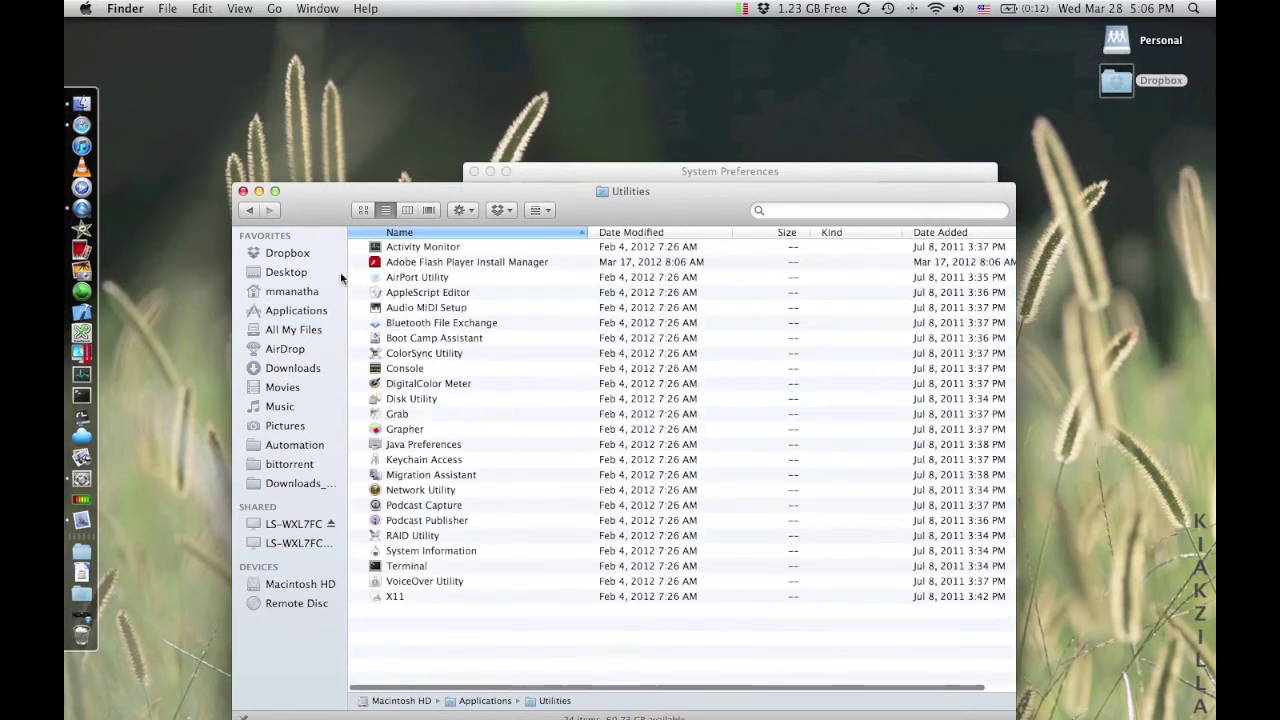
Return to the Applications folder, locate the System Preferences application in the list, and close the Finder window
{"action": "left_click", "coordinate": [251, 212]}
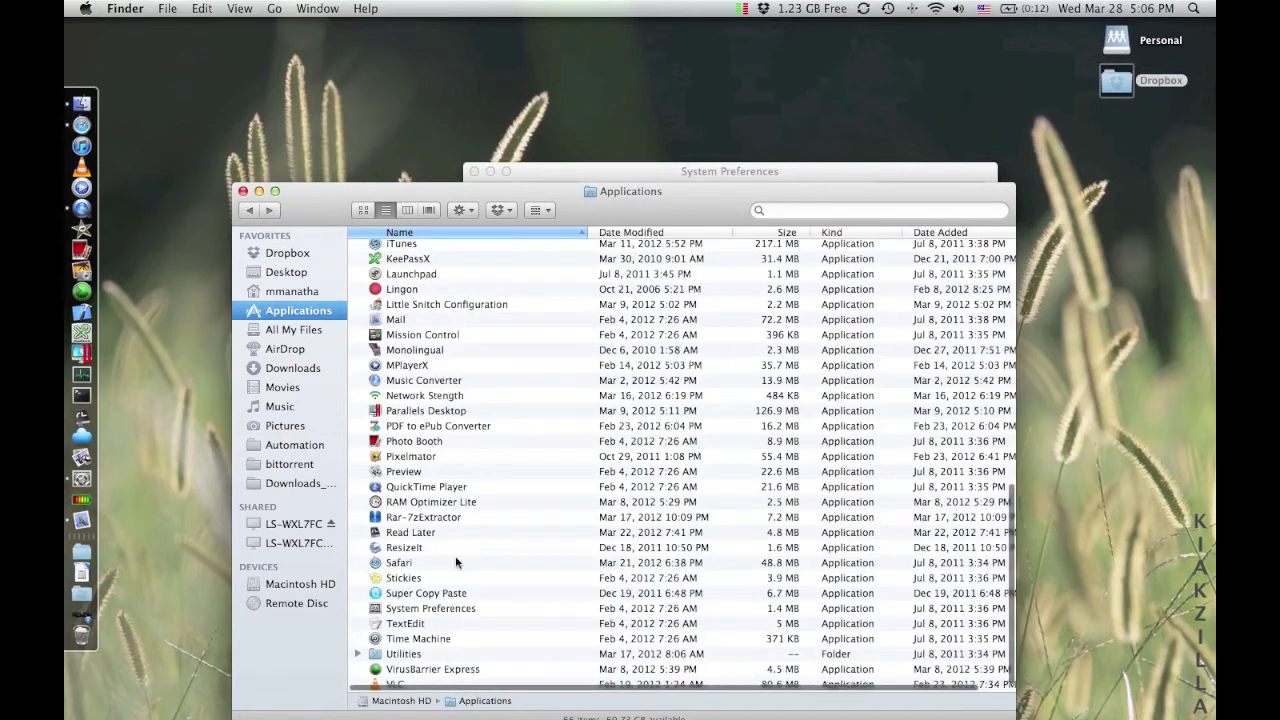
{"action": "left_click", "coordinate": [434, 613]}
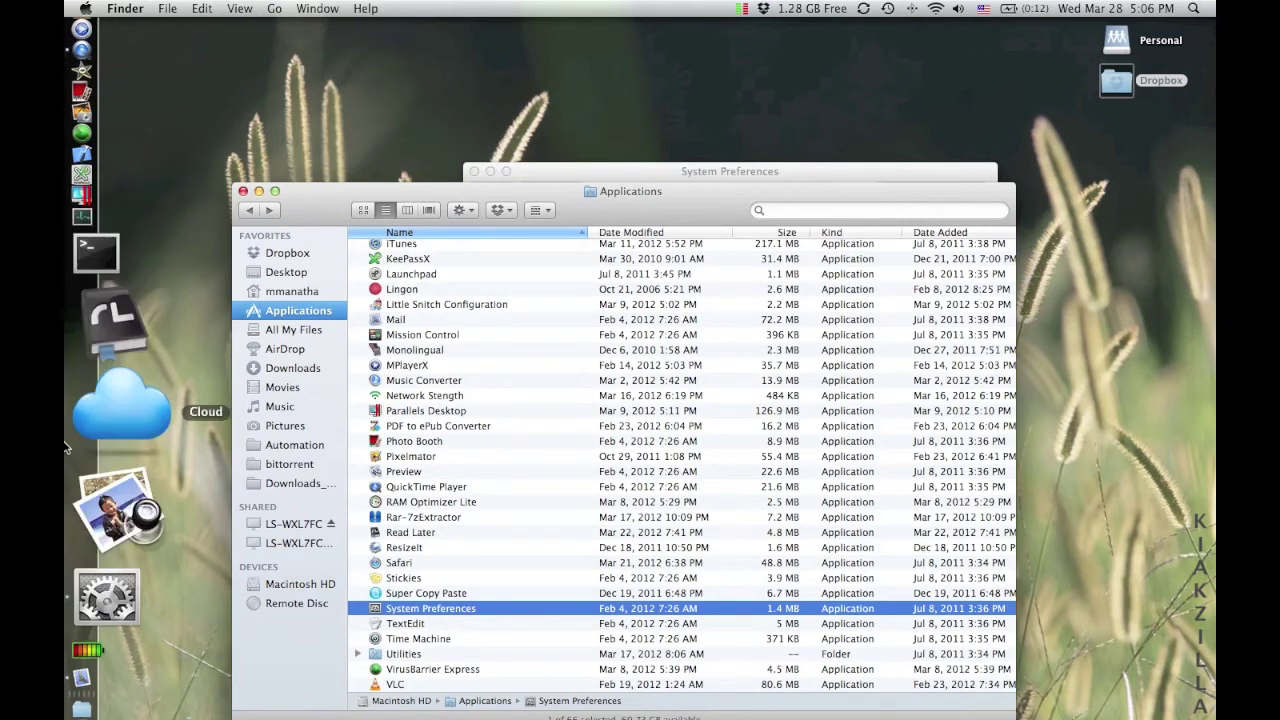
{"action": "left_click", "coordinate": [243, 191]}
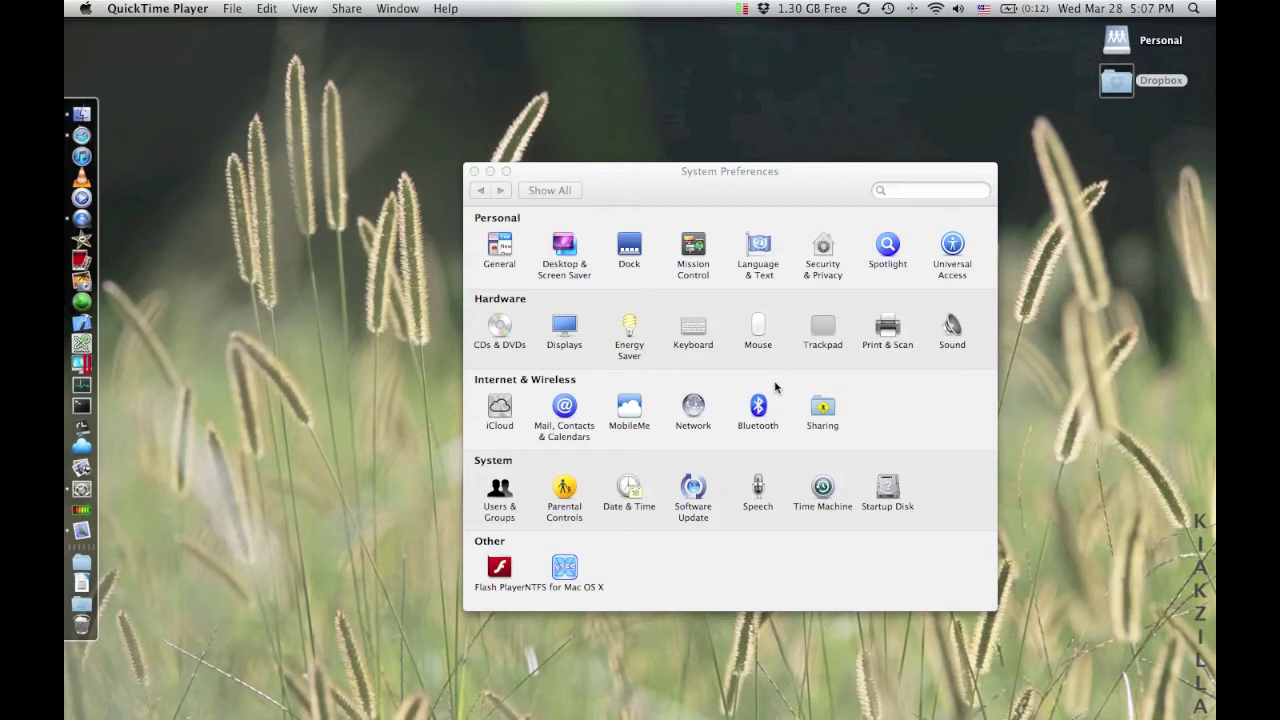
Search System Preferences for "keyboard"
{"action": "left_click", "coordinate": [967, 187]}
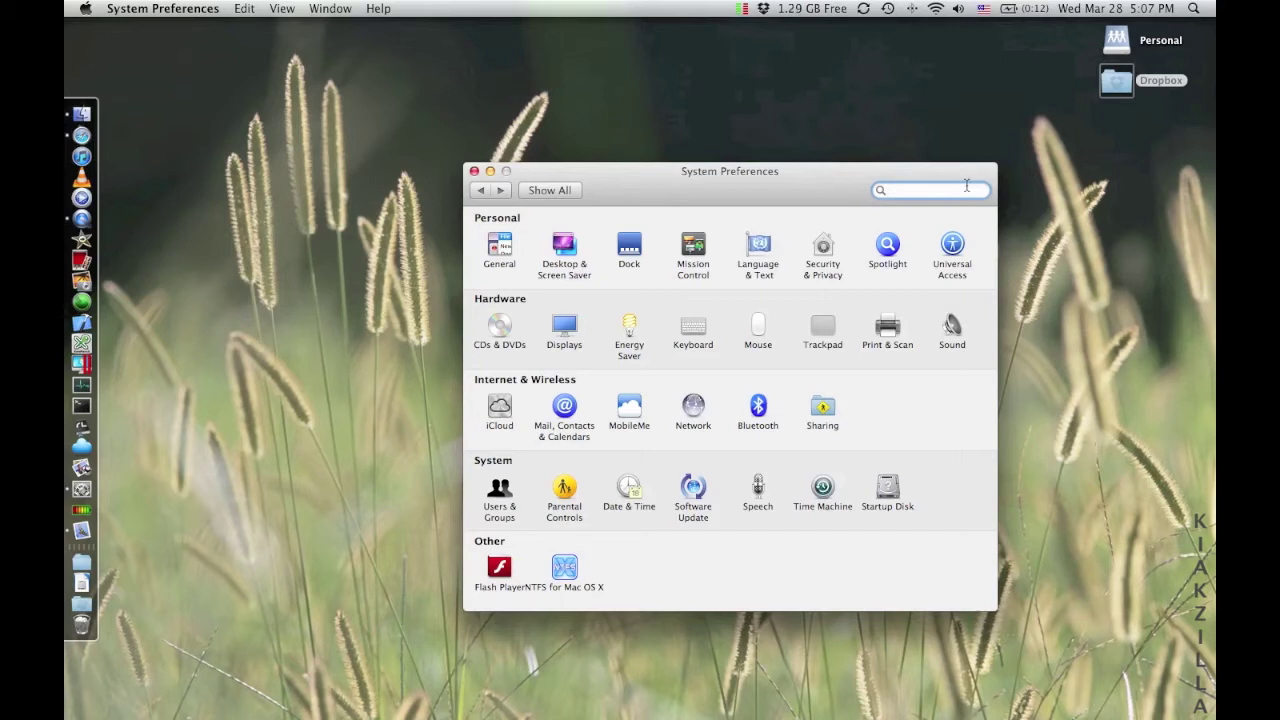
{"action": "type", "text": "ke"}
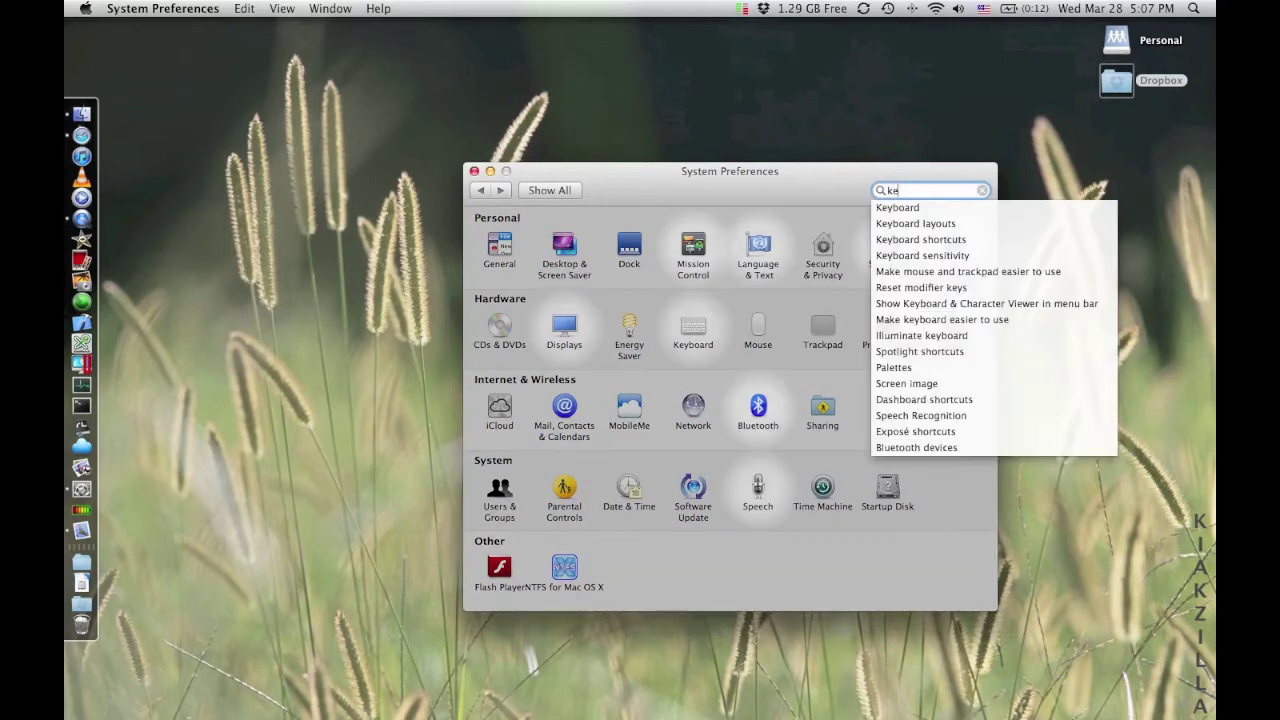
{"action": "type", "text": "yboa"}
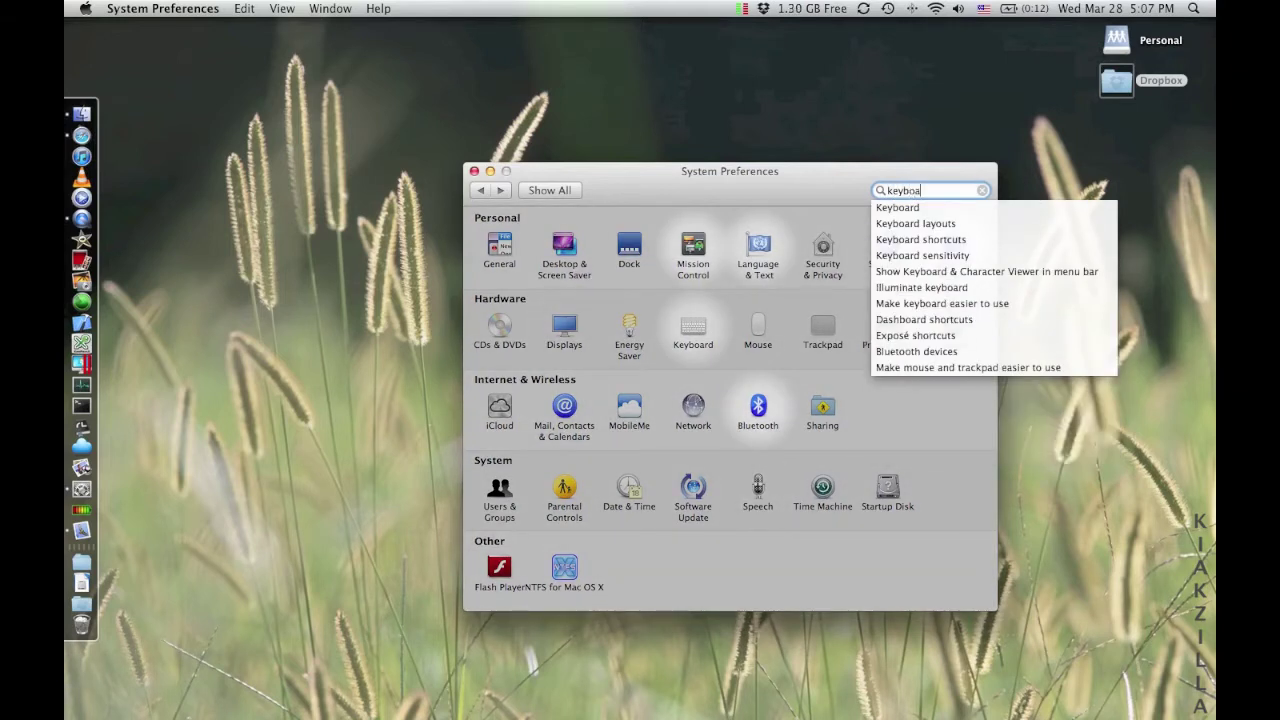
{"action": "type", "text": "rd"}
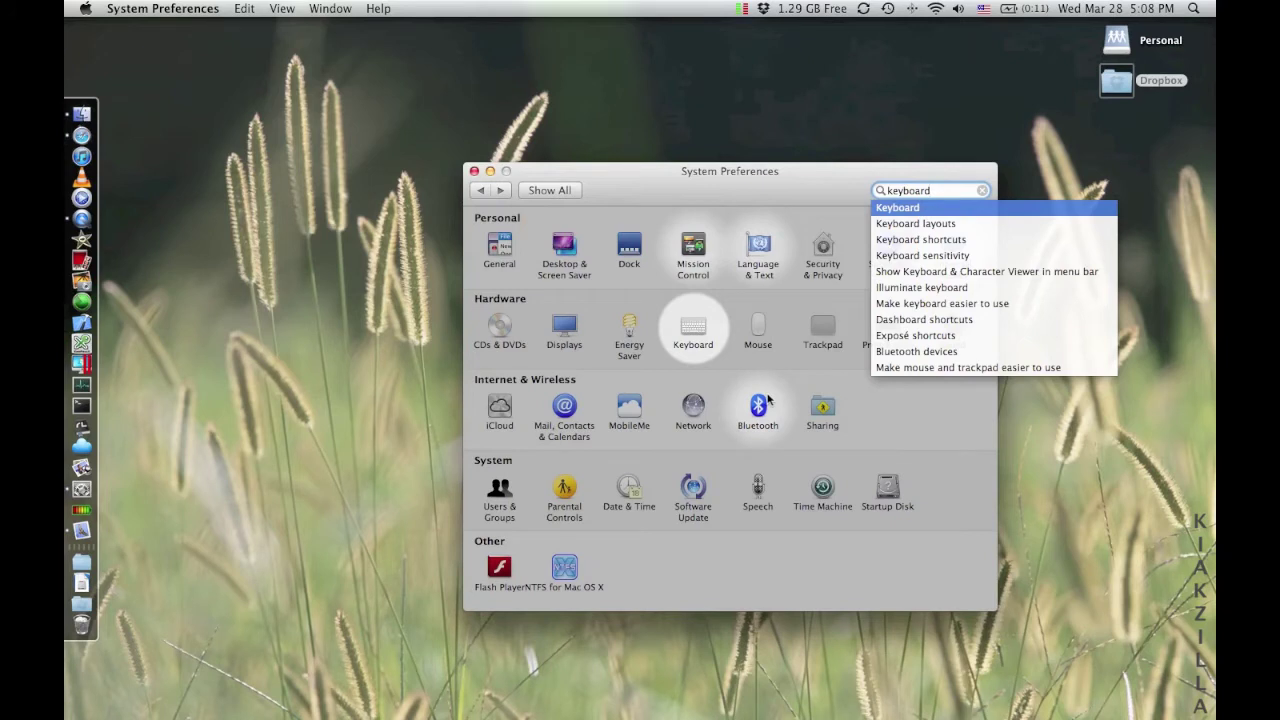
Browse the keyboard search suggestions to the end of the list and back to Keyboard, watching the highlighted preference panes, and clear the search
{"action": "key", "text": "Down"}
{"action": "key", "text": "Up"}
{"action": "key", "text": "Down"}
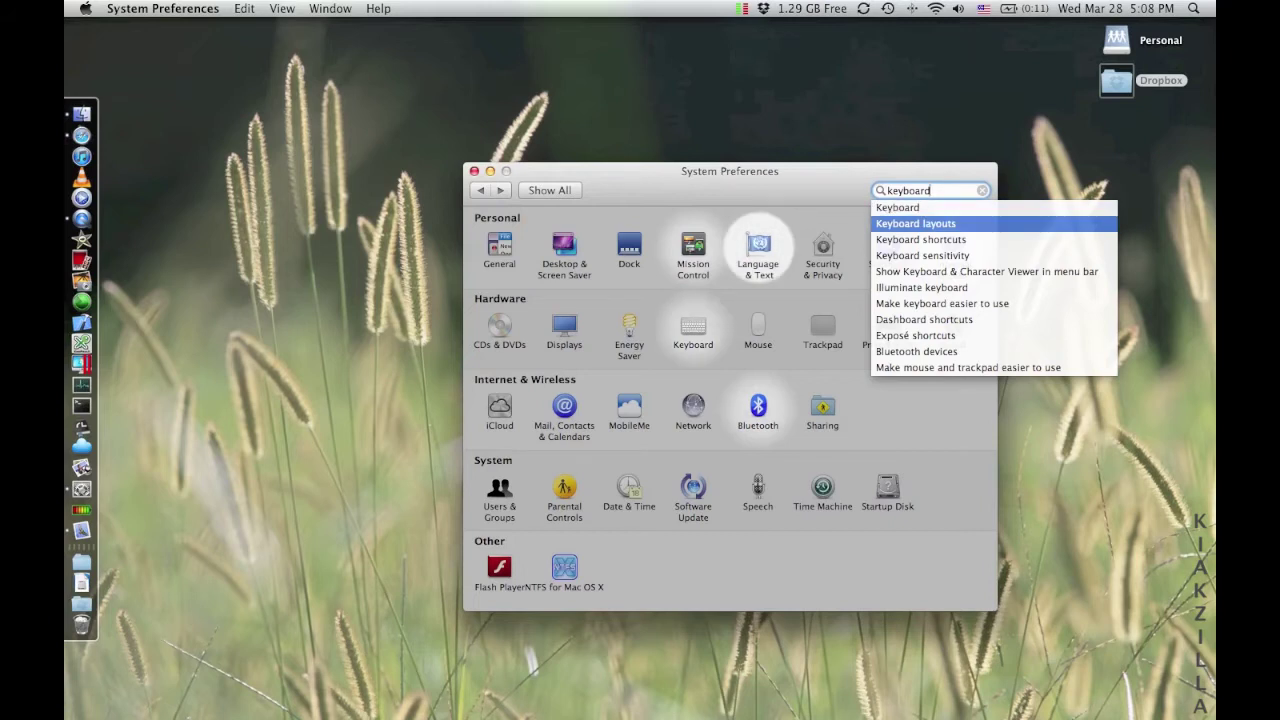
{"action": "key", "text": "Down"}
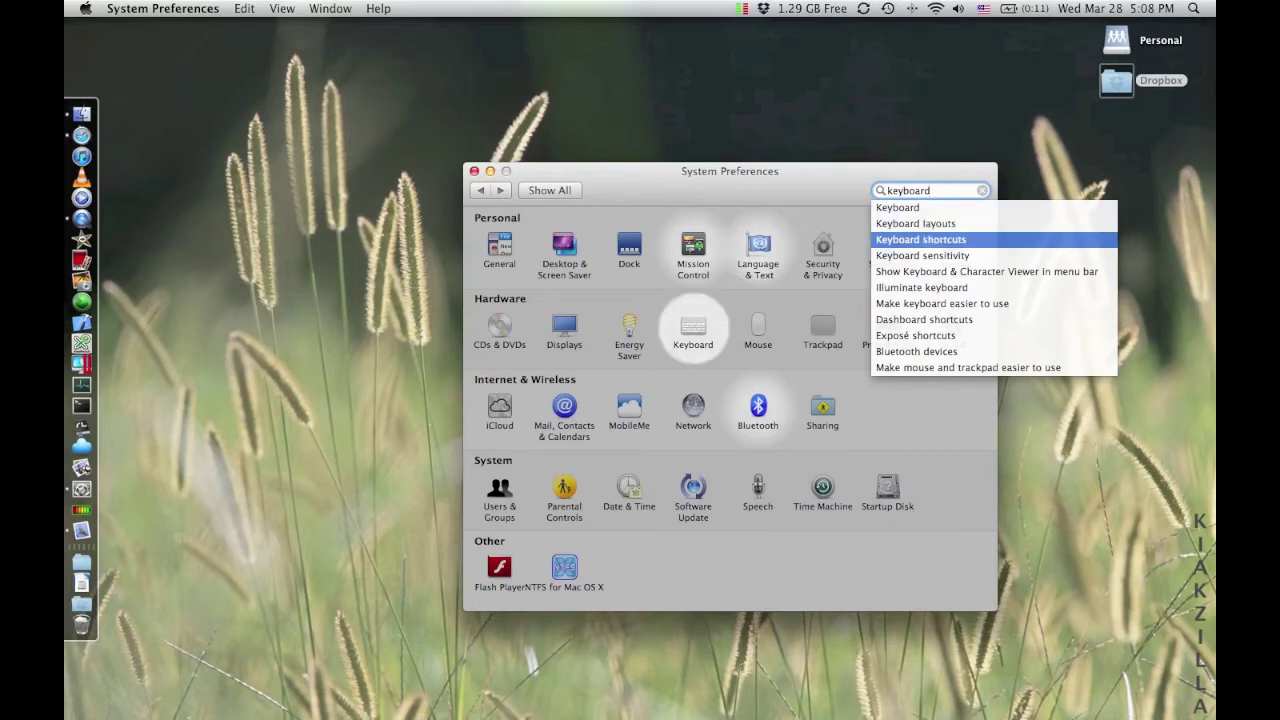
{"action": "key", "text": "Down"}
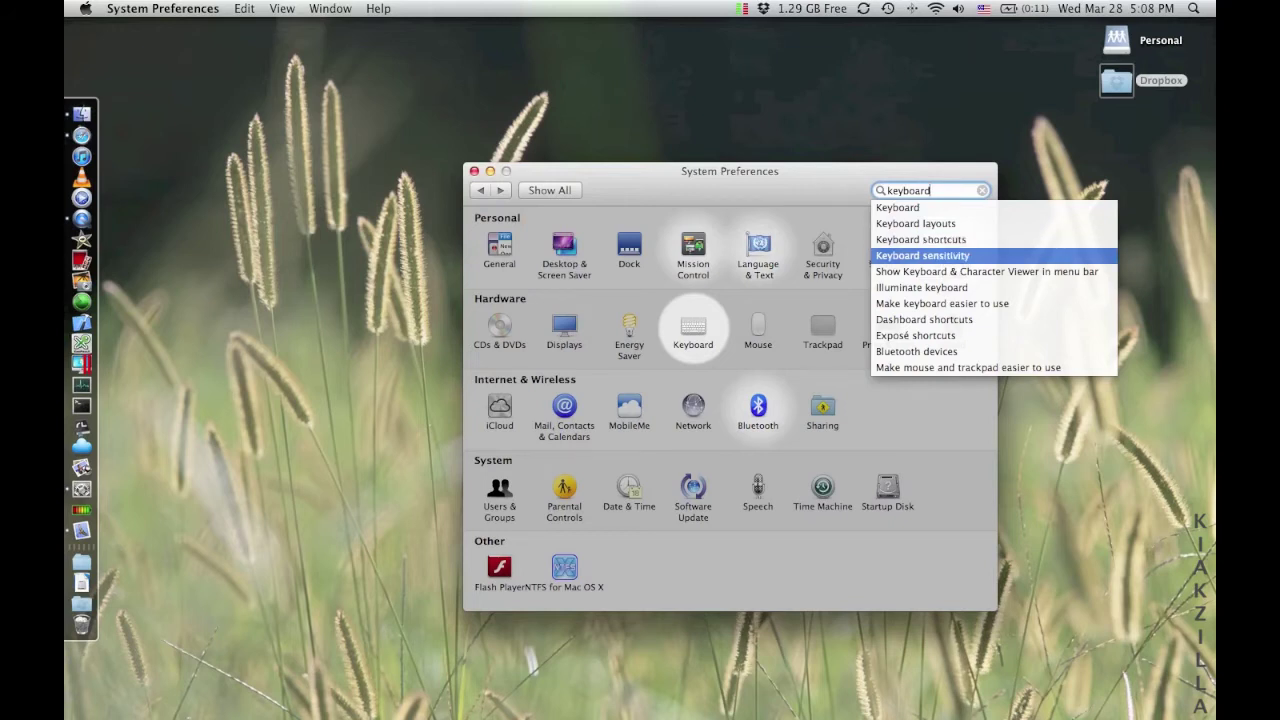
{"action": "key", "text": "Down"}
{"action": "key", "text": "Down"}
{"action": "key", "text": "Down"}
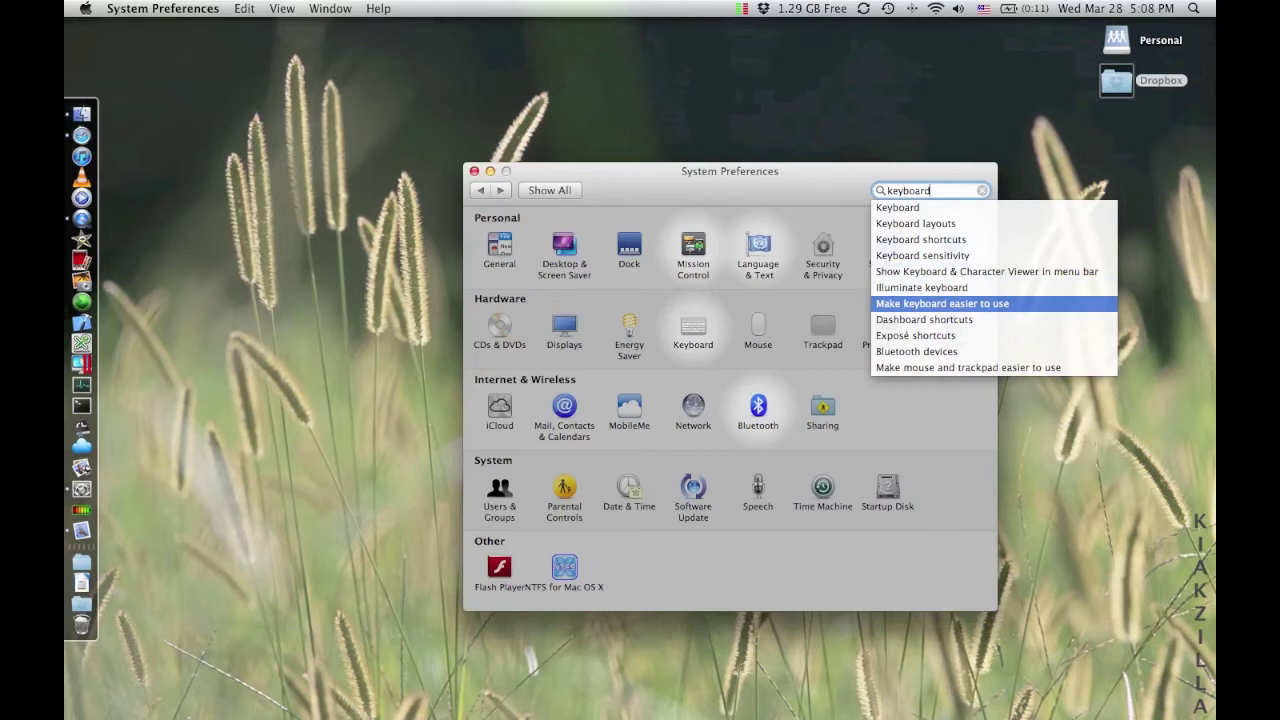
{"action": "key", "text": "Down"}
{"action": "key", "text": "Down"}
{"action": "key", "text": "Down"}
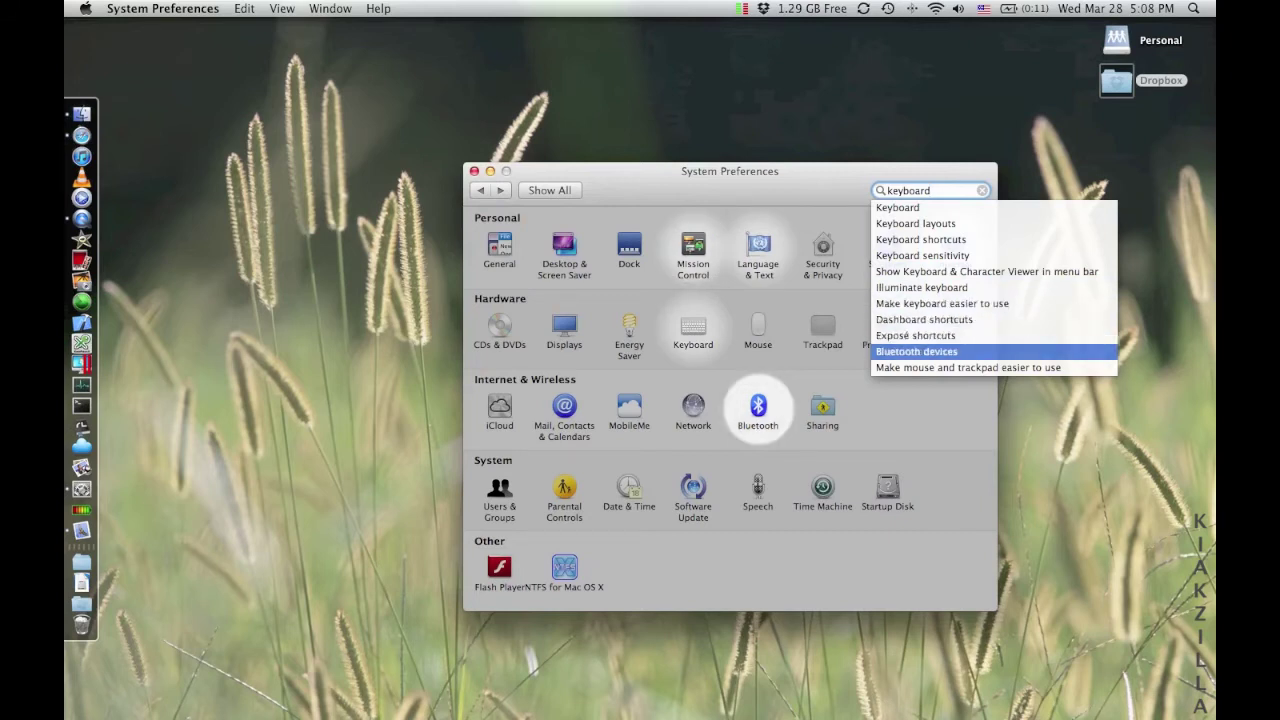
{"action": "key", "text": "Down"}
{"action": "key", "text": "Up"}
{"action": "key", "text": "Up"}
{"action": "key", "text": "Up"}
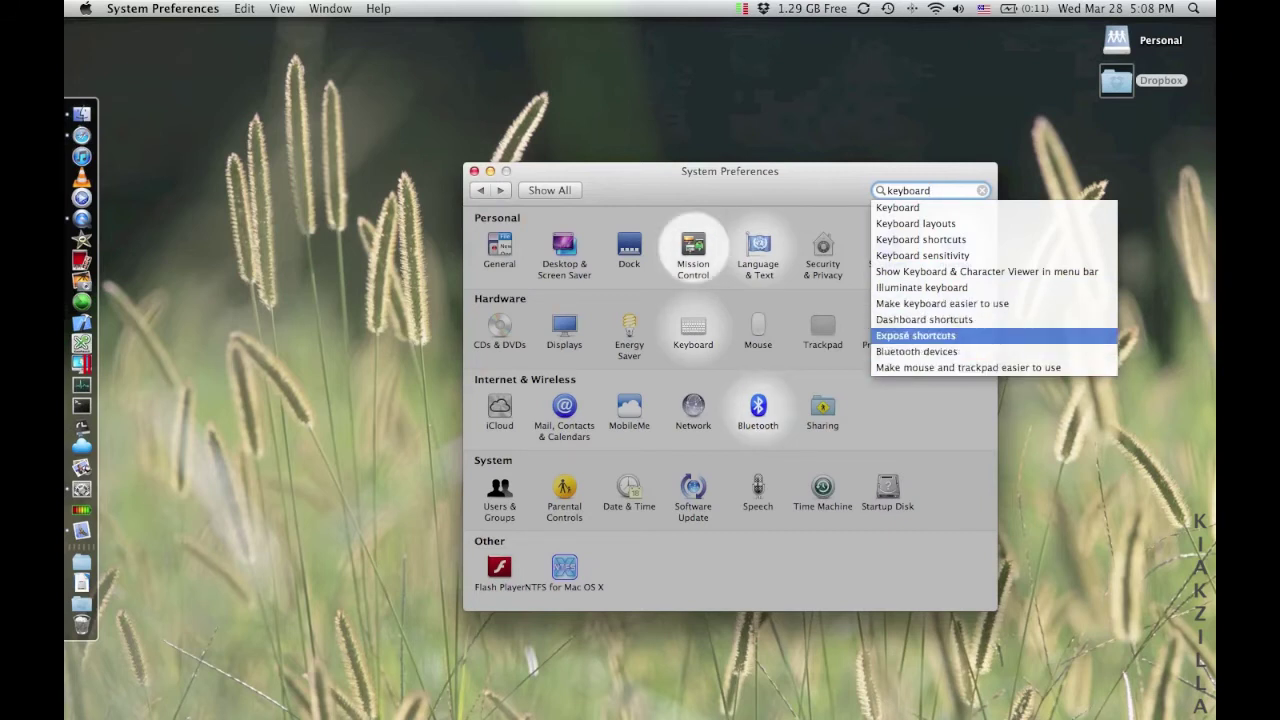
{"action": "key", "text": "Up"}
{"action": "key", "text": "Up"}
{"action": "key", "text": "Up"}
{"action": "key", "text": "Up"}
{"action": "key", "text": "Up"}
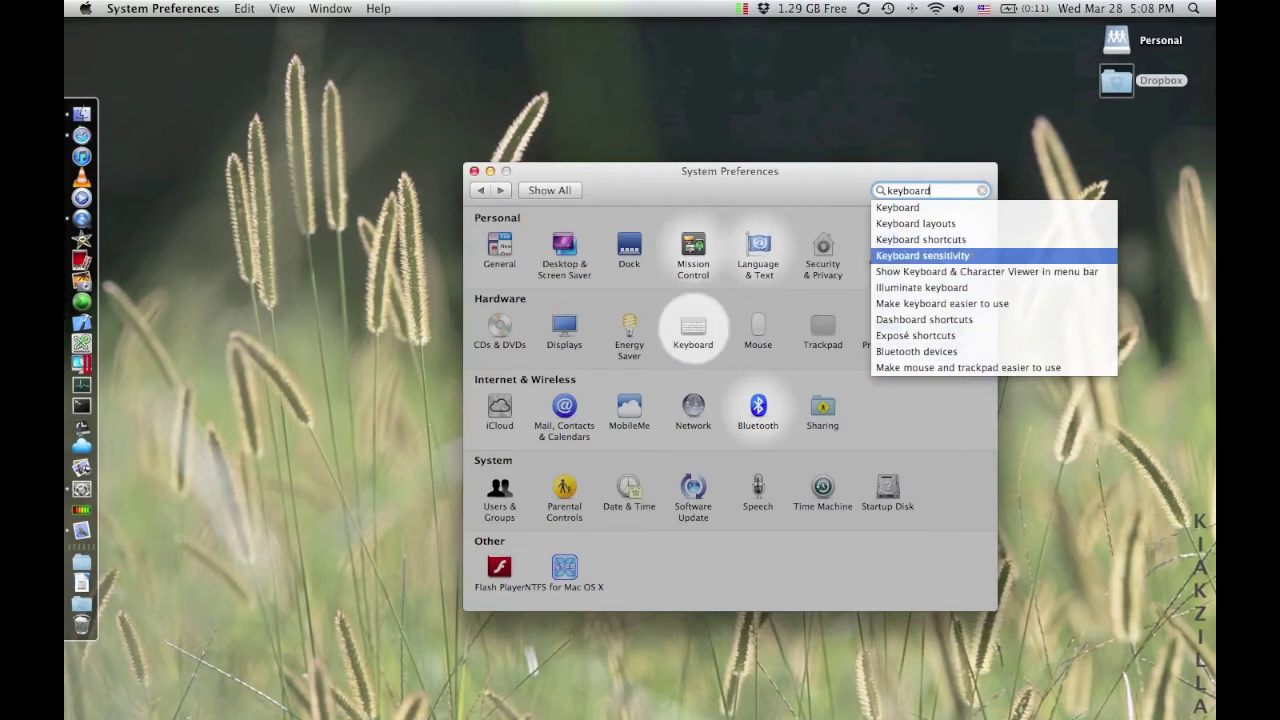
{"action": "key", "text": "Up"}
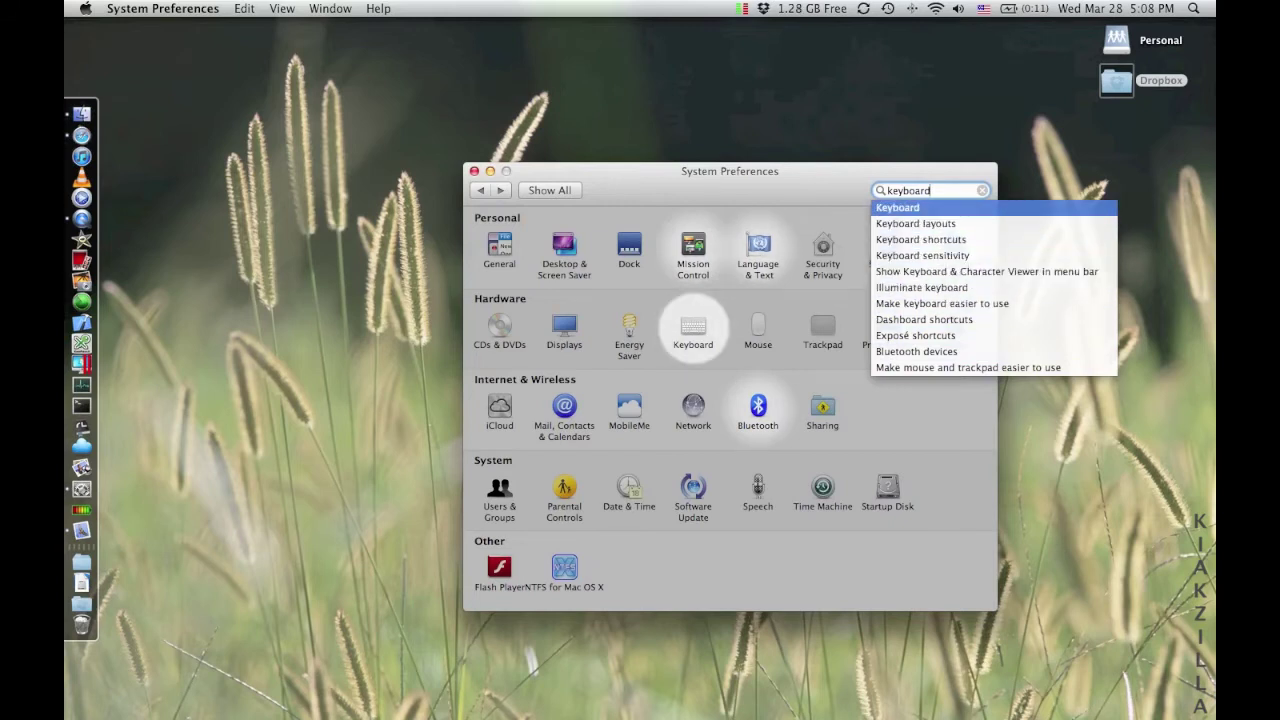
{"action": "left_click", "coordinate": [983, 191]}
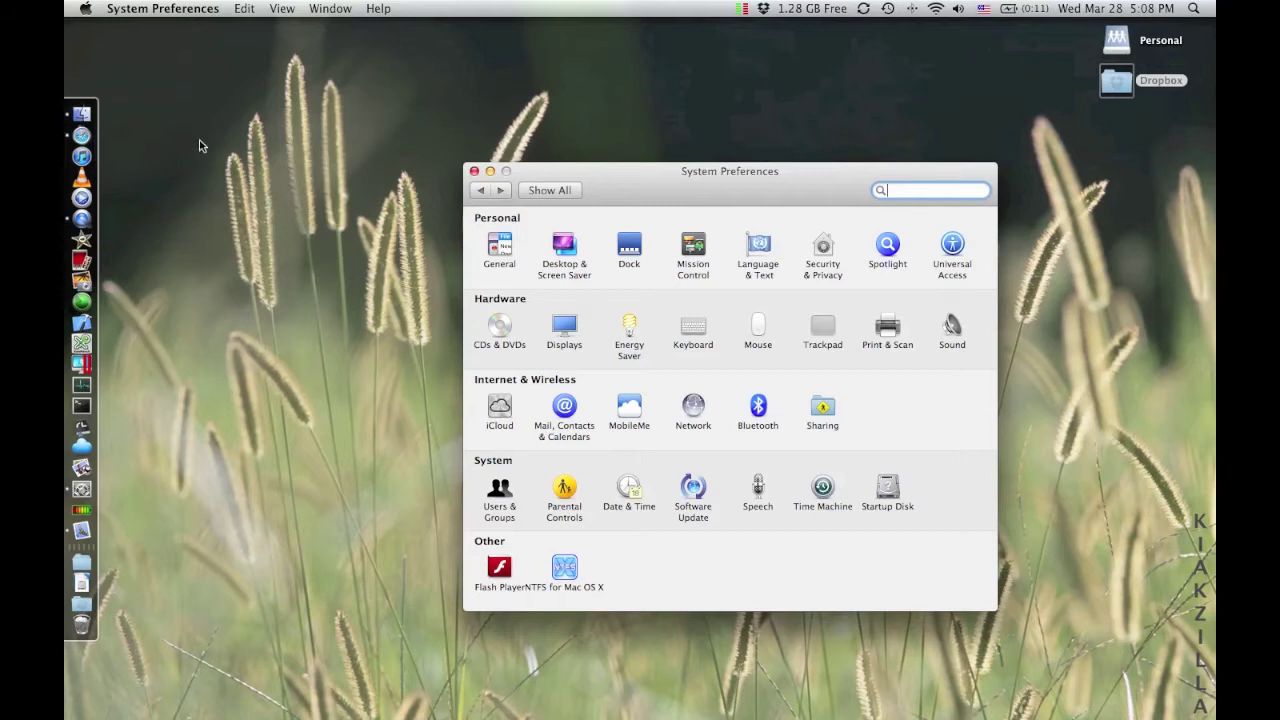
Show the search field in a new Finder window, and minimize the window
{"action": "left_click", "coordinate": [99, 122]}
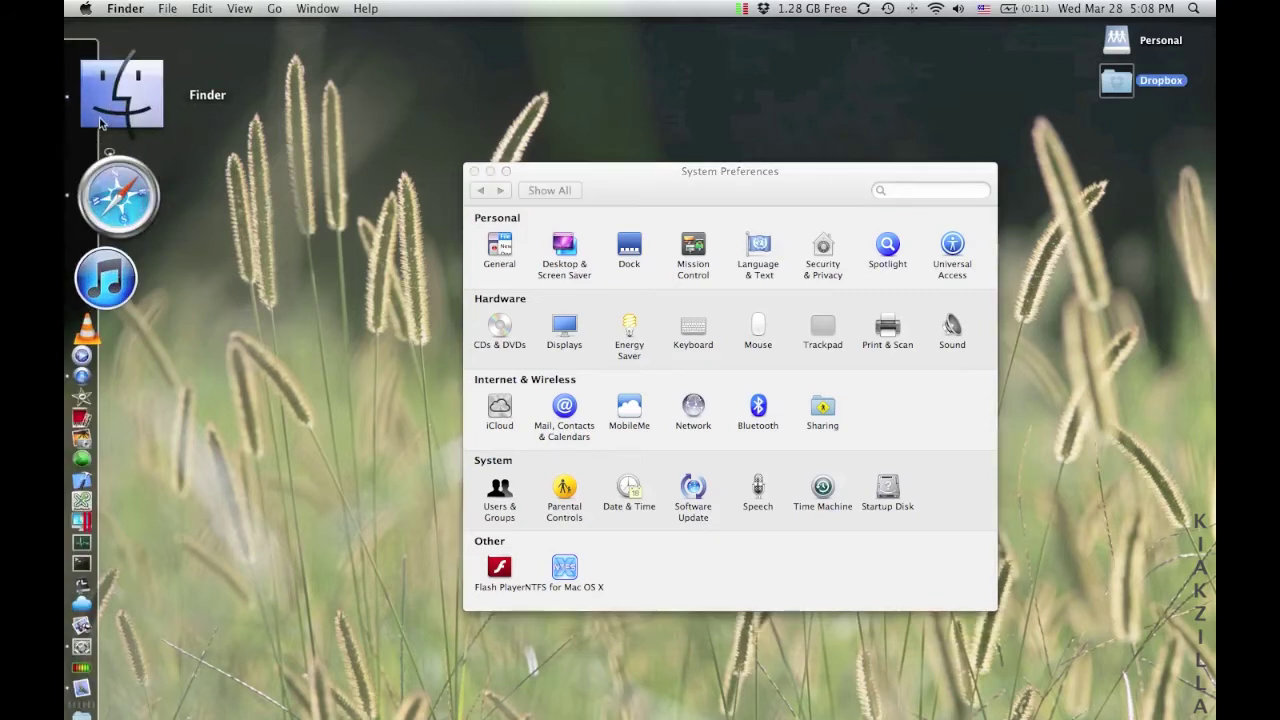
{"action": "left_click", "coordinate": [689, 160]}
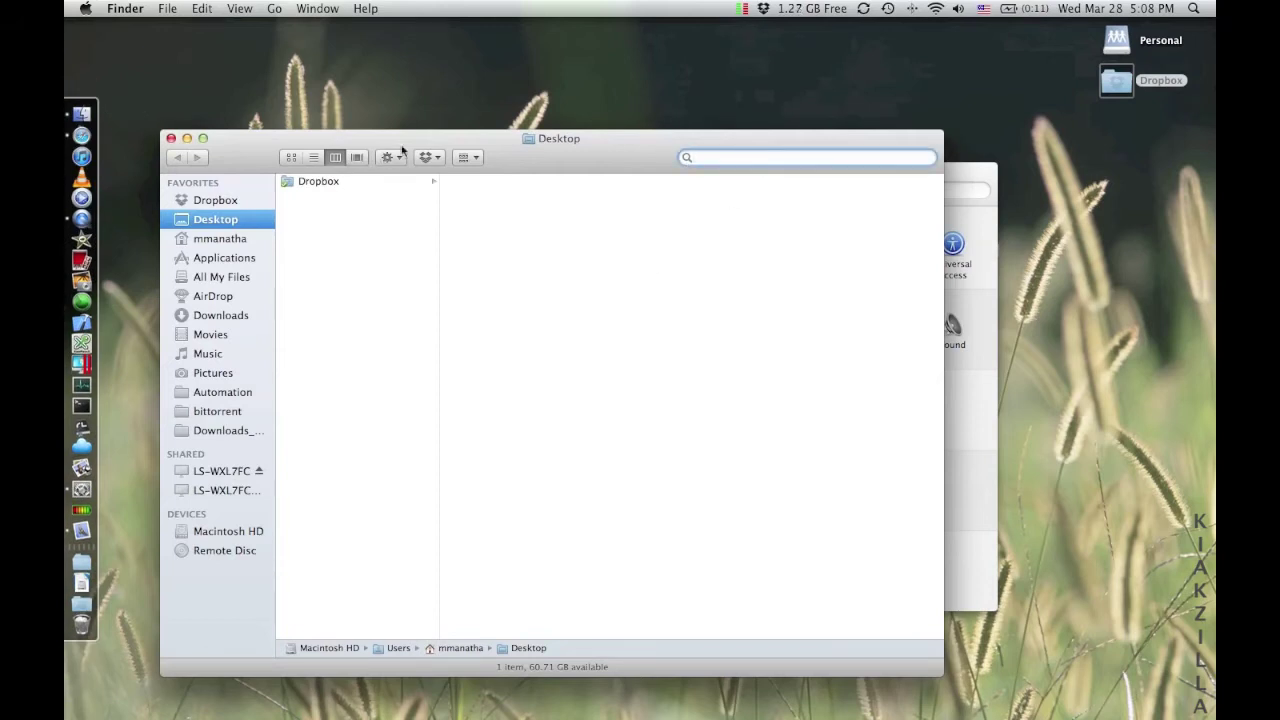
{"action": "left_click_drag", "start_coordinate": [458, 140], "coordinate": [646, 203]}
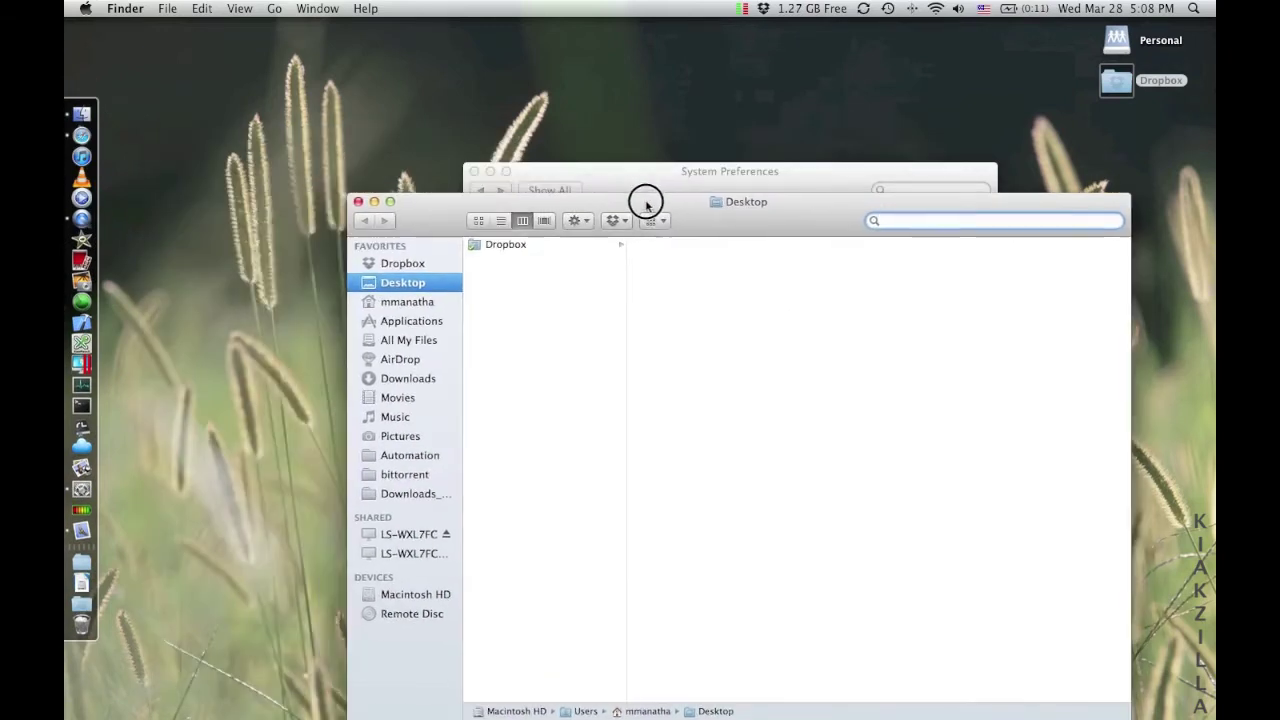
{"action": "left_click", "coordinate": [374, 201]}
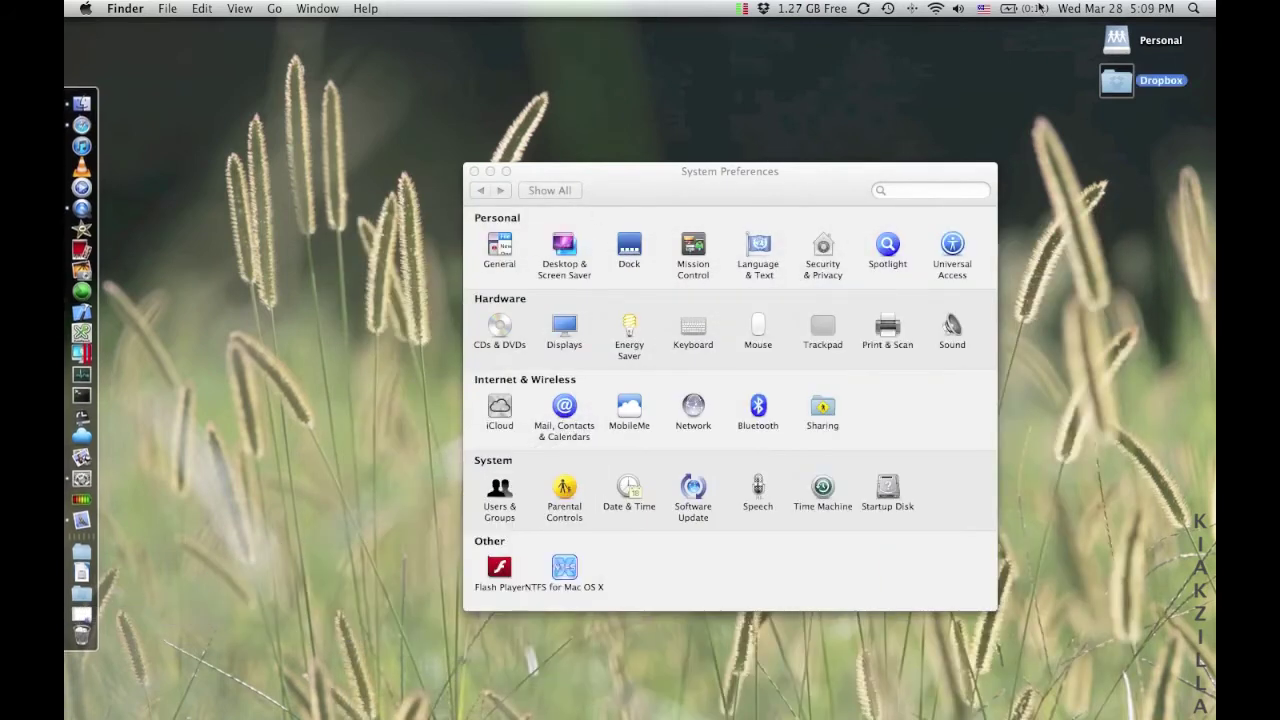
Search the whole computer for "keyboard" with Spotlight
{"action": "left_click", "coordinate": [1196, 9]}
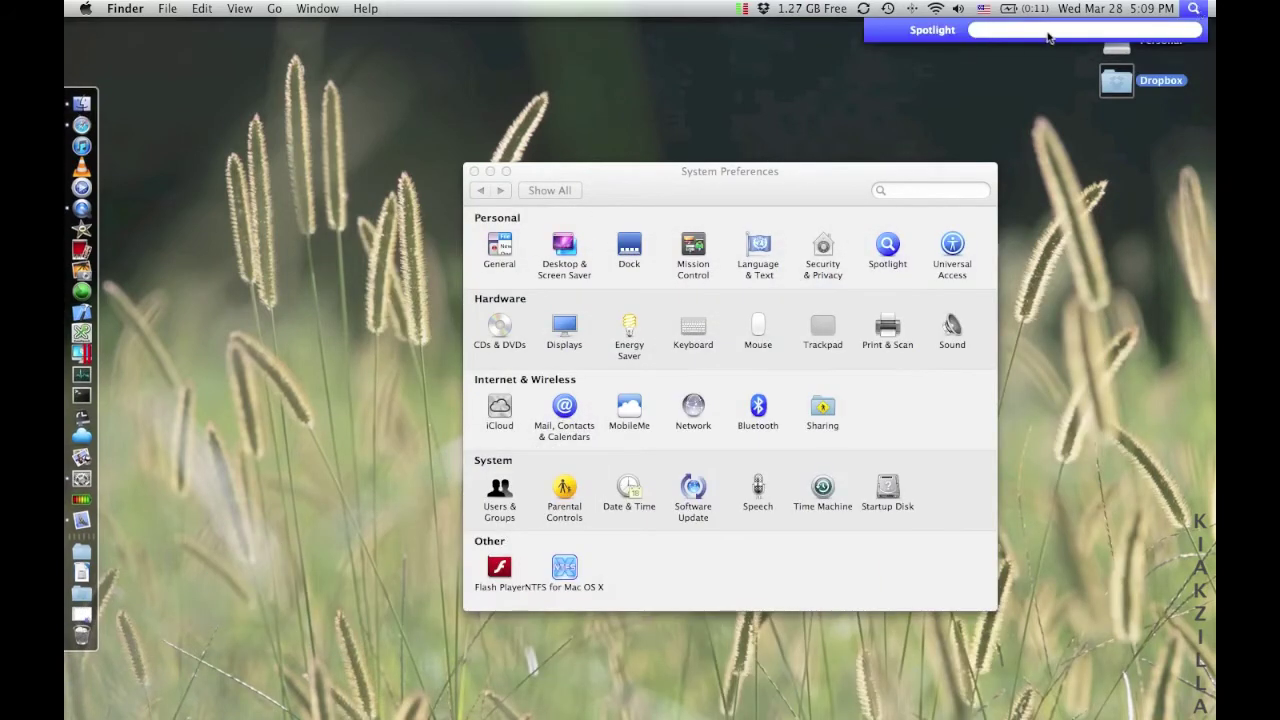
{"action": "type", "text": "key"}
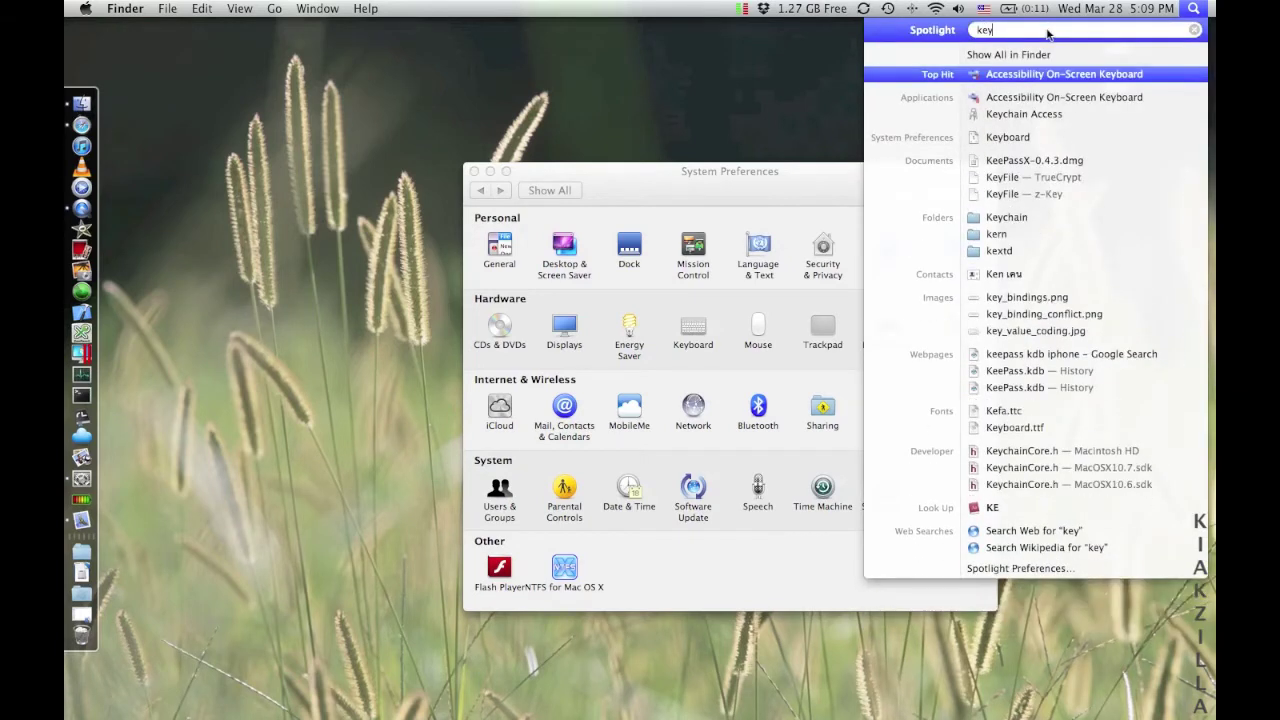
{"action": "type", "text": "board"}
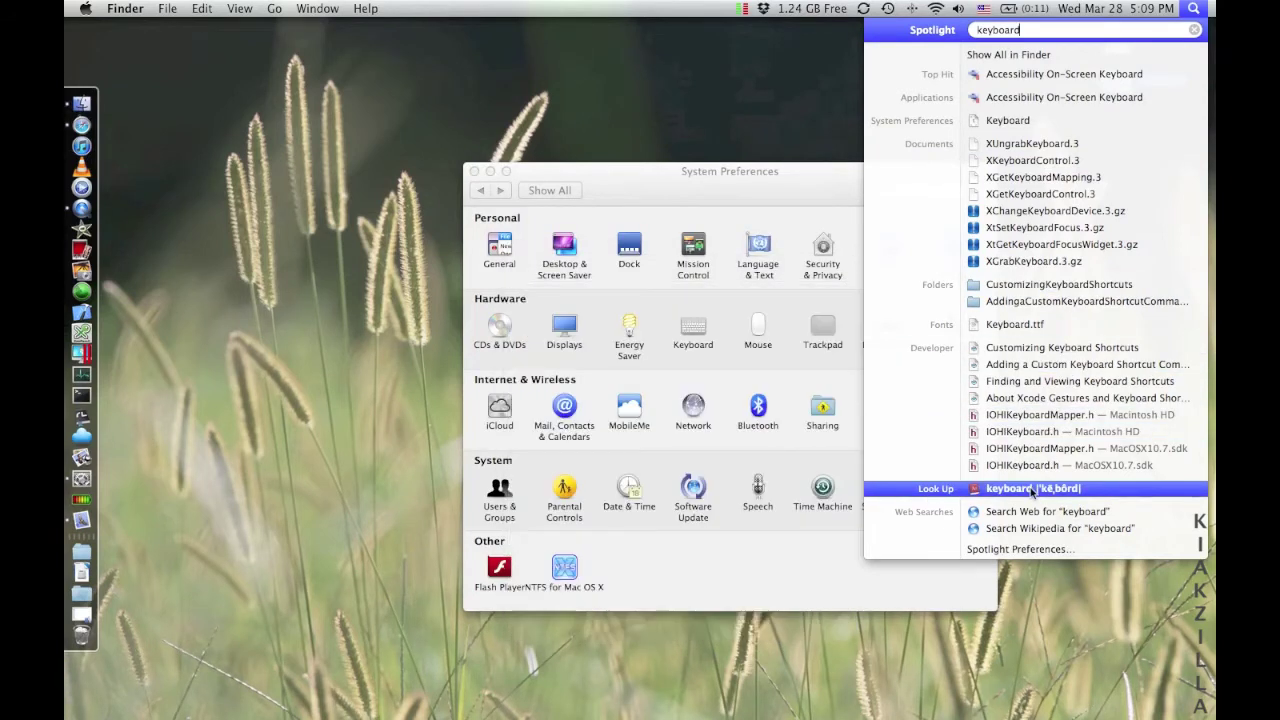
Examine the Spotlight results, previewing the MacOSX10.7.sdk copy of IOHIKeyboard.h, then clear the search and close Spotlight
{"action": "mouse_move", "coordinate": [1032, 491]}
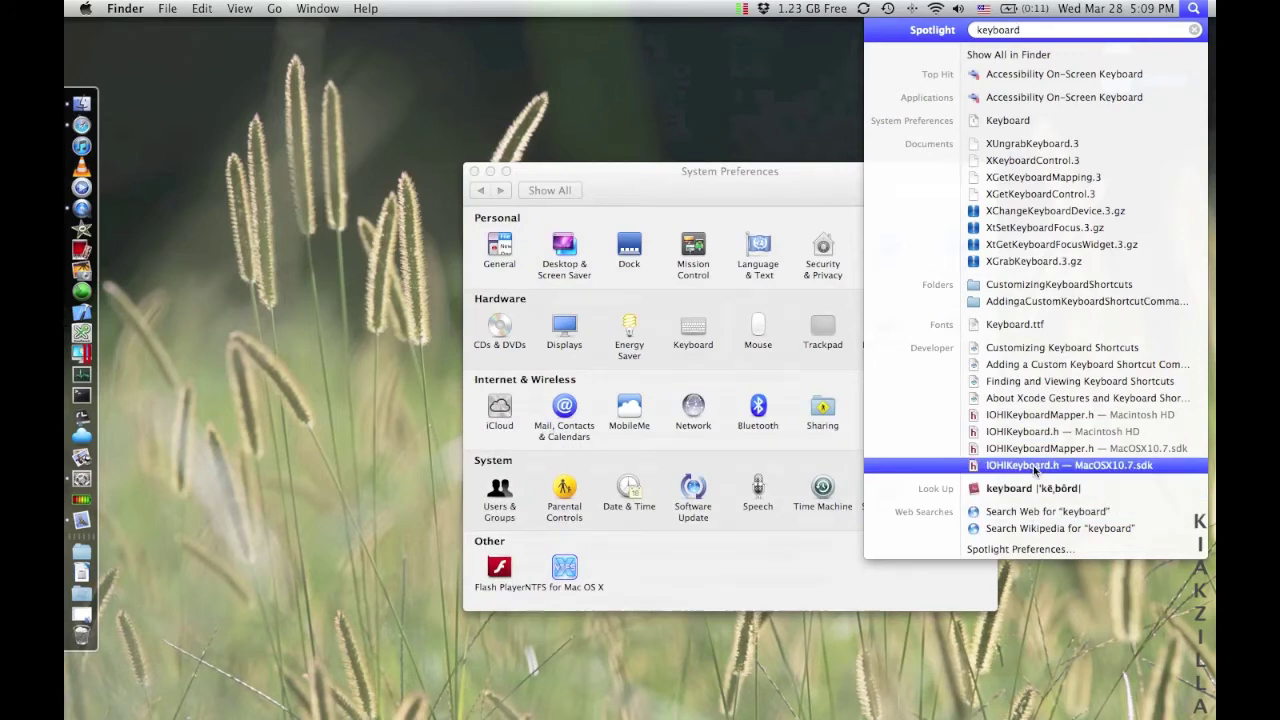
{"action": "mouse_move", "coordinate": [1035, 468]}
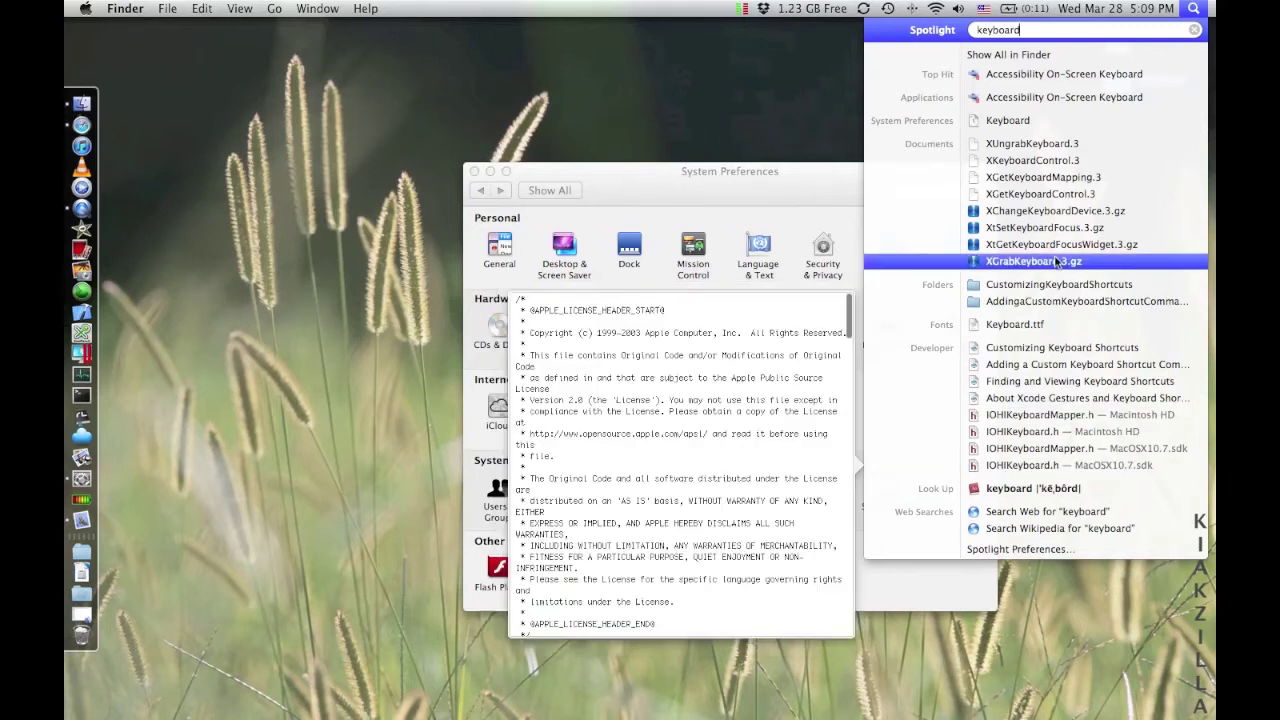
{"action": "left_click", "coordinate": [1195, 31]}
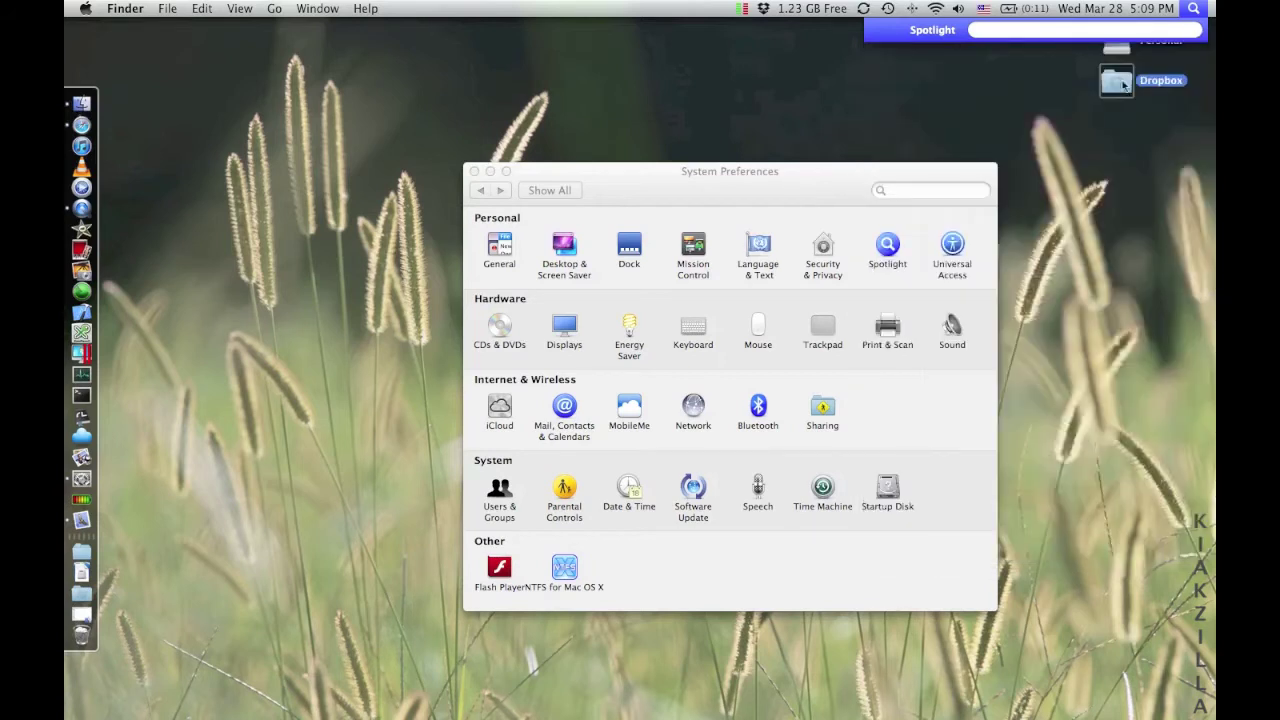
{"action": "left_click", "coordinate": [1195, 10]}
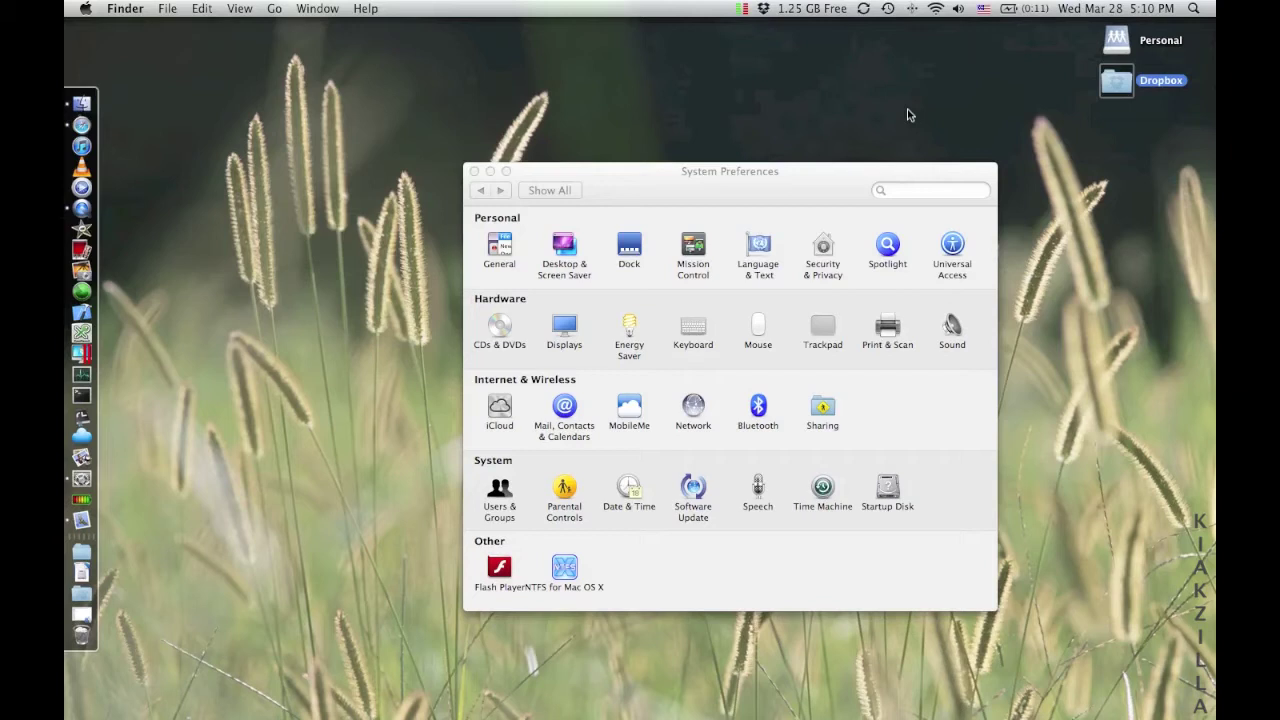
Open the Spotlight preferences and move the window so the whole pane fits on screen
{"action": "left_click", "coordinate": [890, 248]}
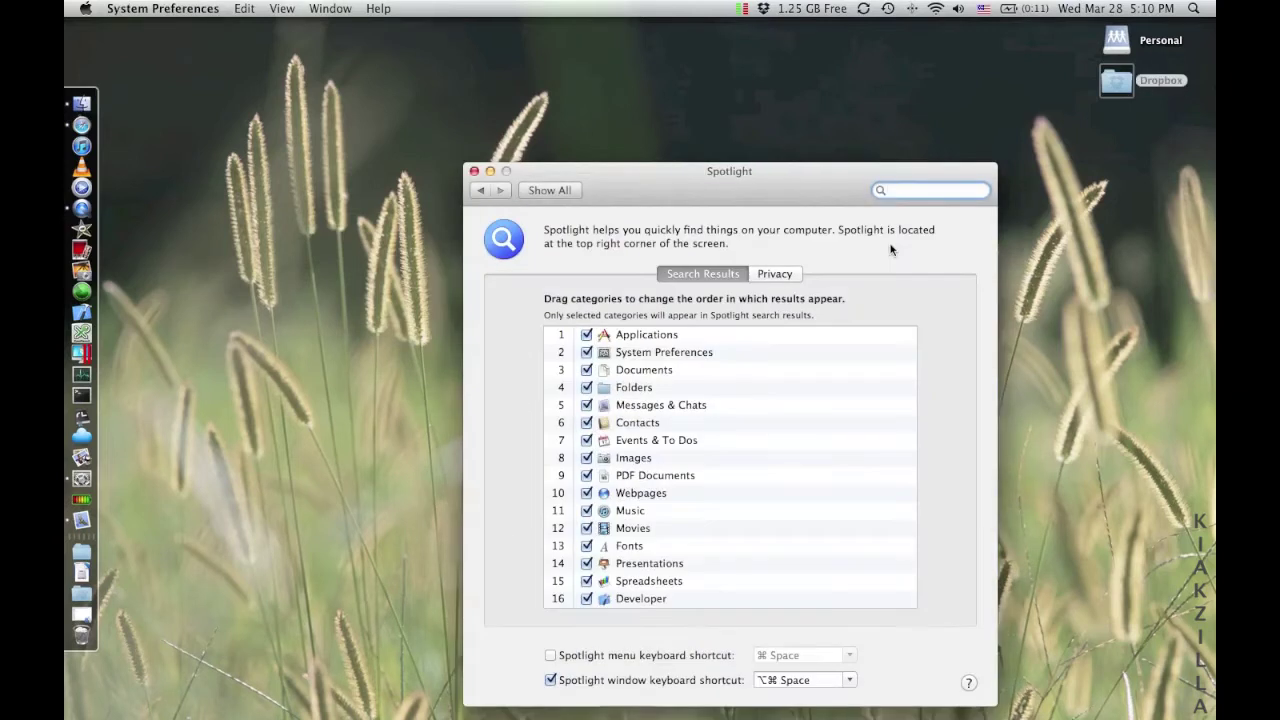
{"action": "left_click_drag", "start_coordinate": [769, 180], "coordinate": [801, 88]}
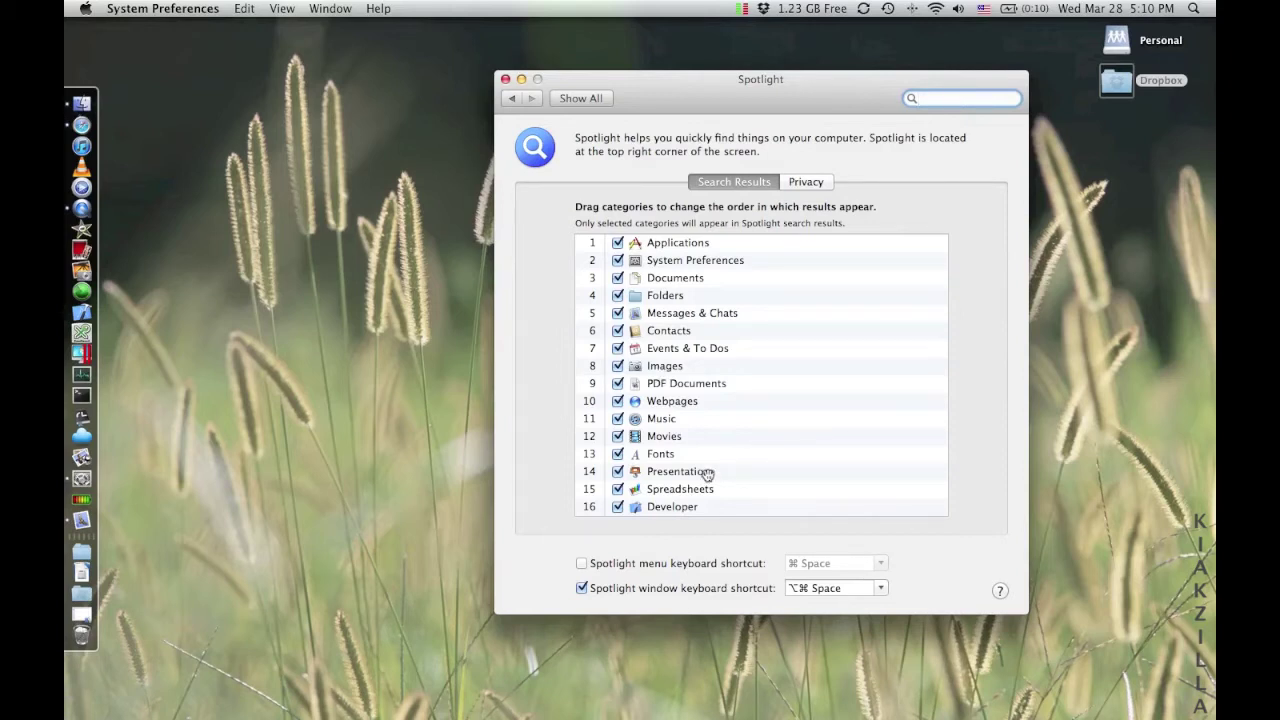
Move the Presentations category to the first place in the Spotlight results order and return it to position 14
{"action": "left_click_drag", "start_coordinate": [706, 474], "coordinate": [703, 243]}
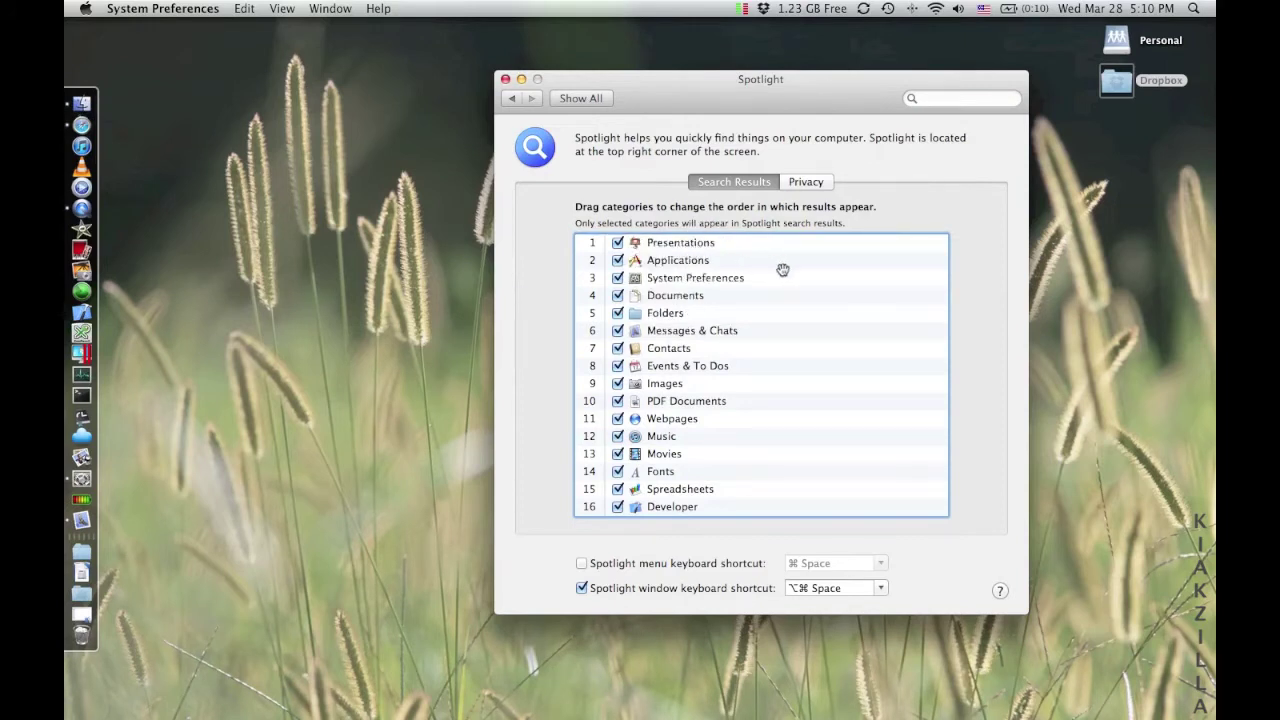
{"action": "left_click_drag", "start_coordinate": [672, 246], "coordinate": [677, 478]}
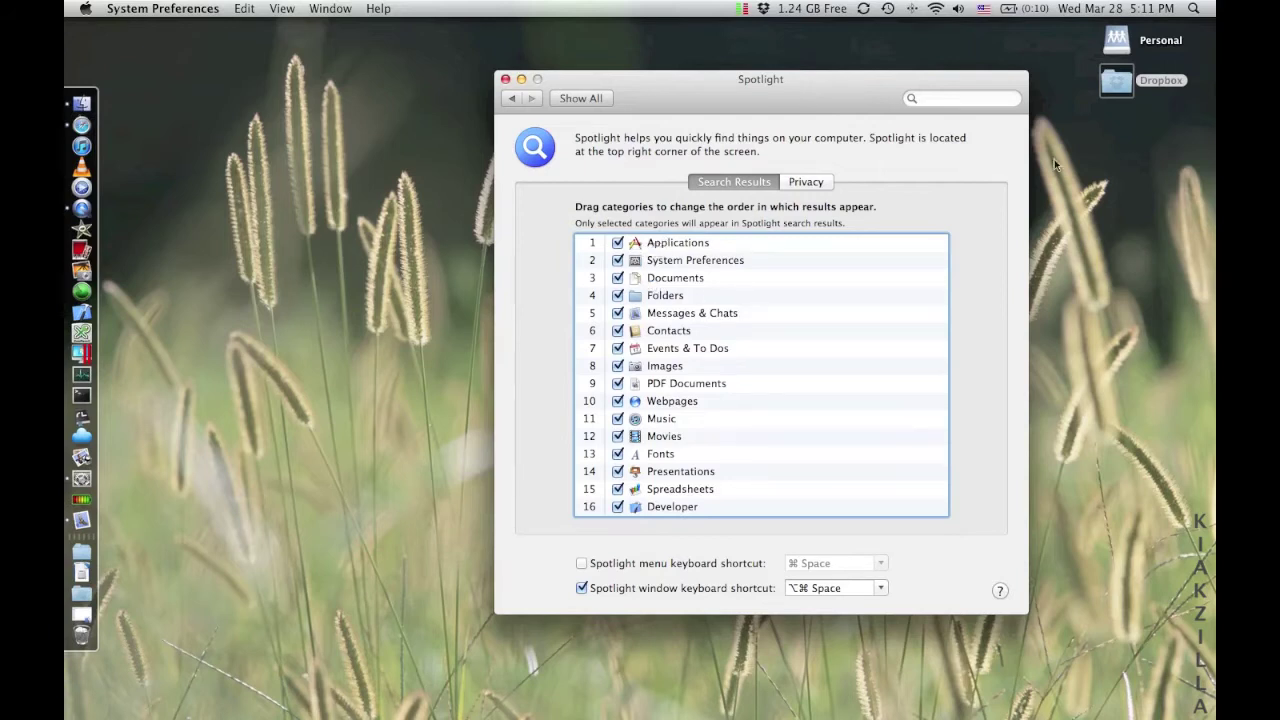
Search Spotlight for "kee" to see the order of the result categories, and clear and close the search
{"action": "left_click", "coordinate": [1194, 14]}
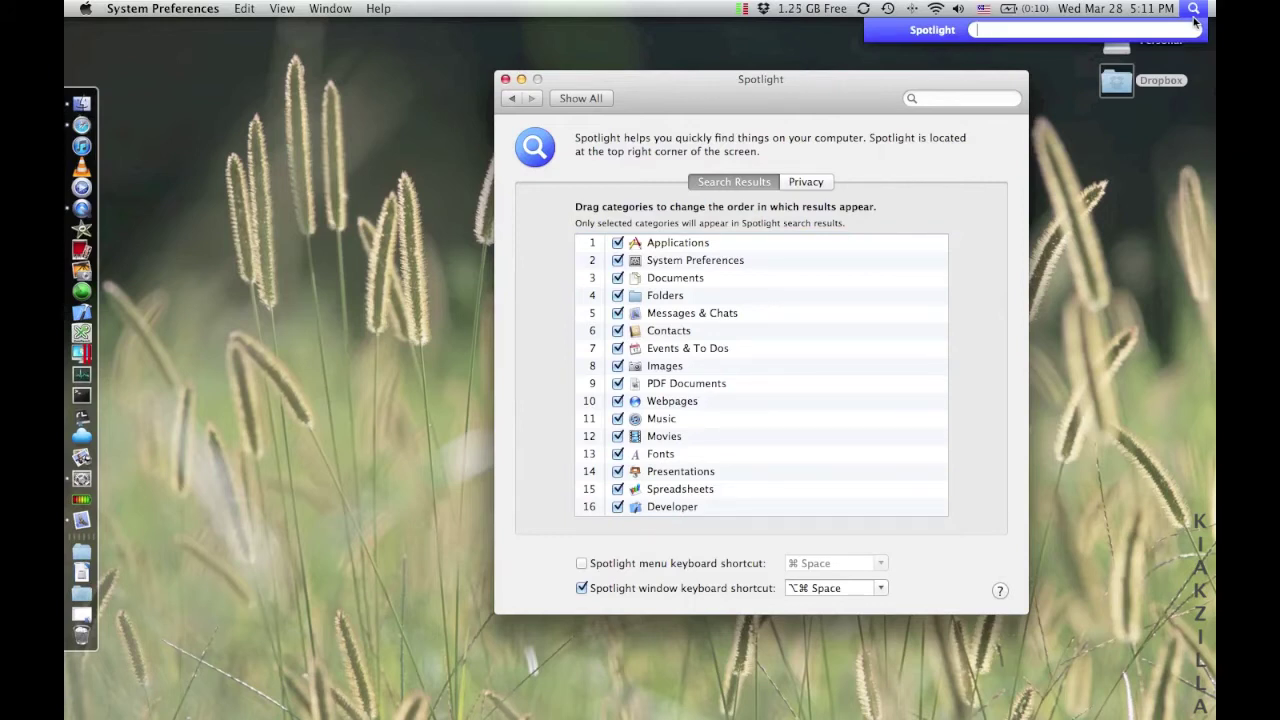
{"action": "type", "text": "kee"}
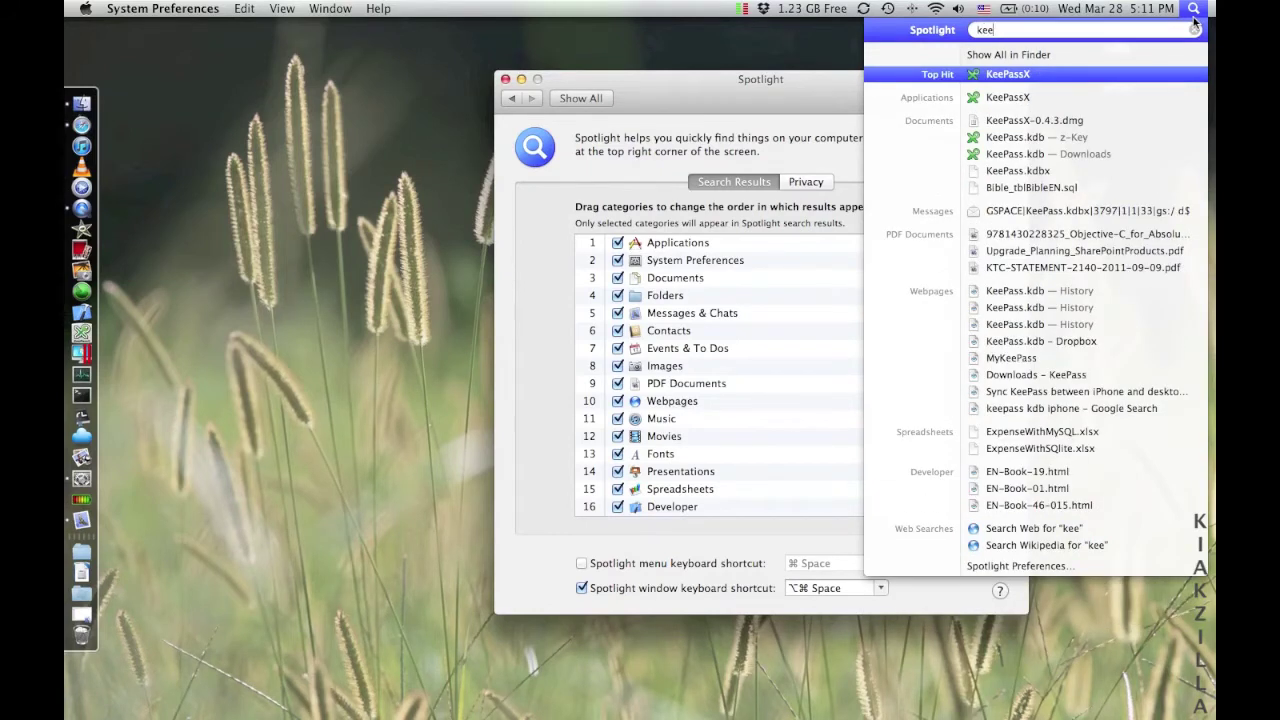
{"action": "left_click", "coordinate": [1194, 29]}
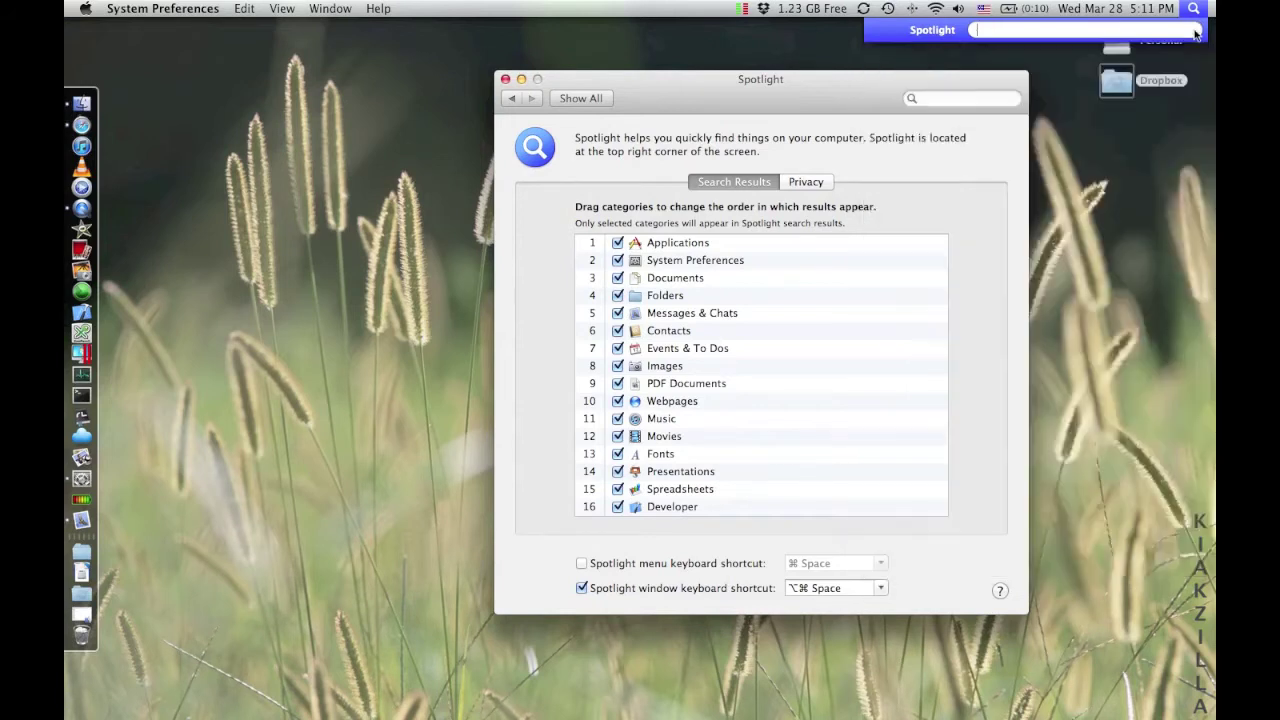
{"action": "left_click", "coordinate": [1107, 222]}
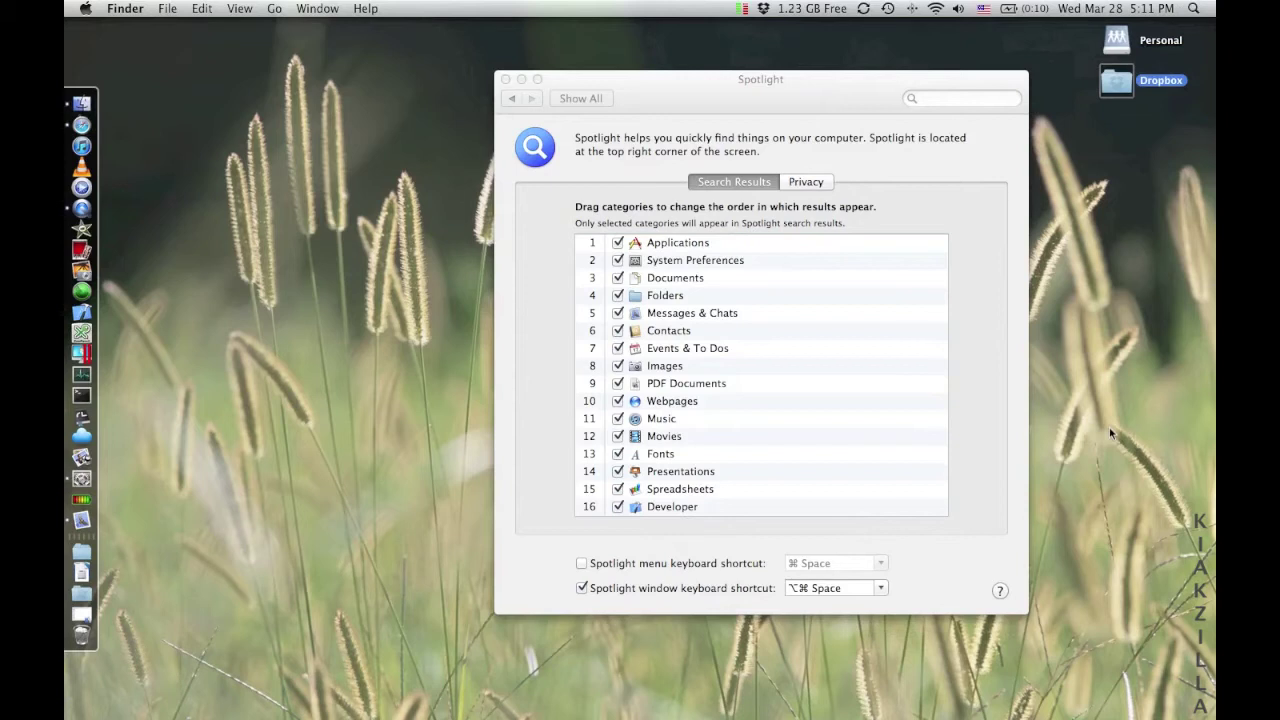
Open the Spotlight search window, switch its scope to Desktop and to Shared, and close it
{"action": "scroll", "coordinate": [806, 458], "scroll_direction": "down", "scroll_amount": 2}
{"action": "key", "text": "alt+super+space"}
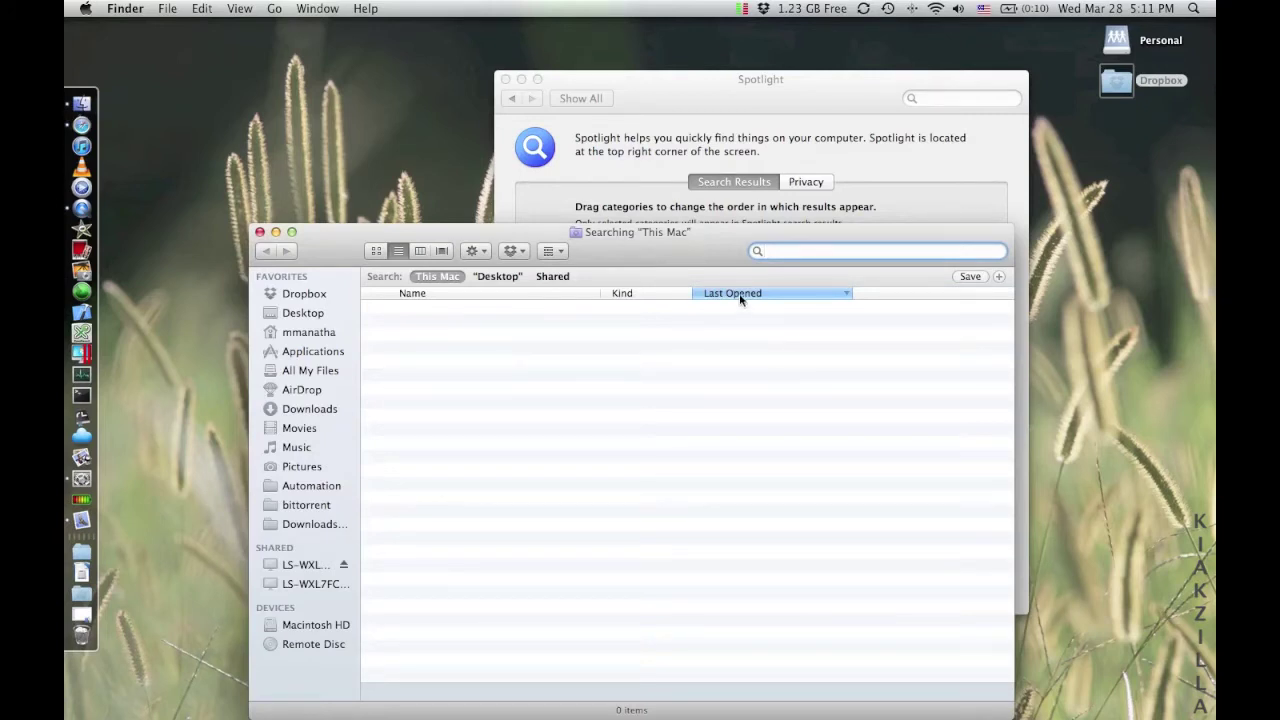
{"action": "left_click", "coordinate": [498, 277]}
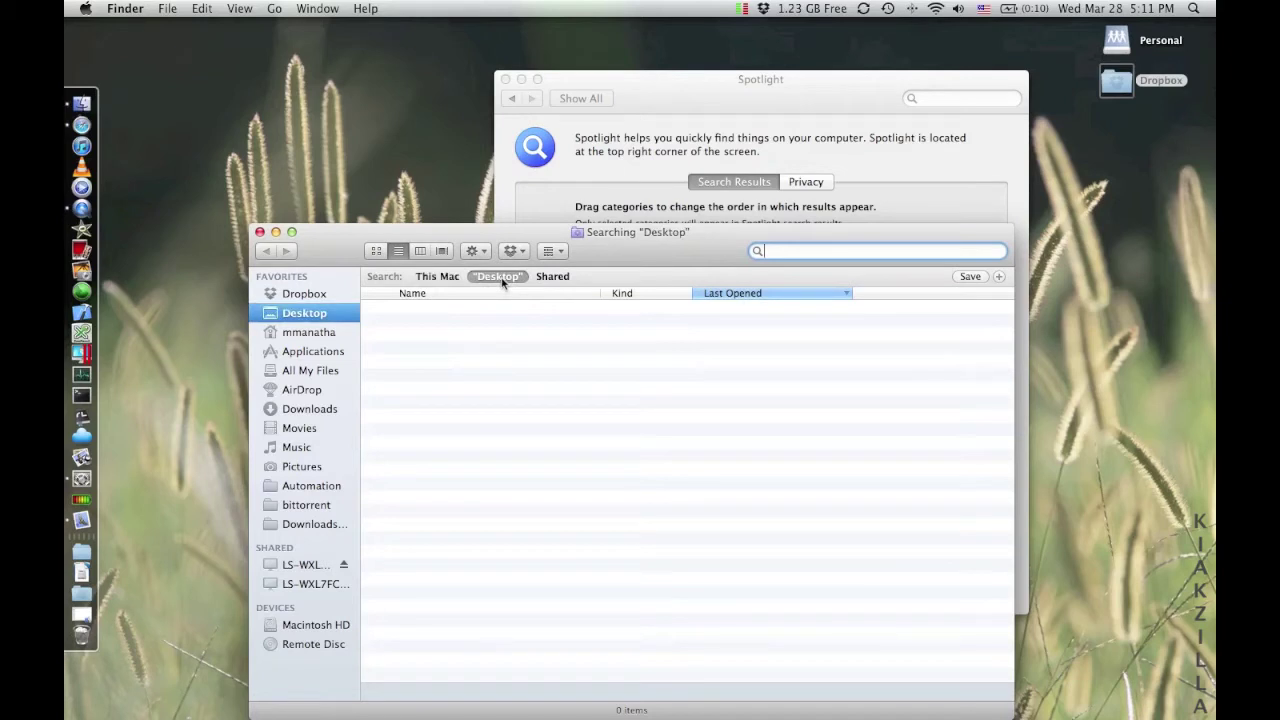
{"action": "left_click", "coordinate": [552, 277]}
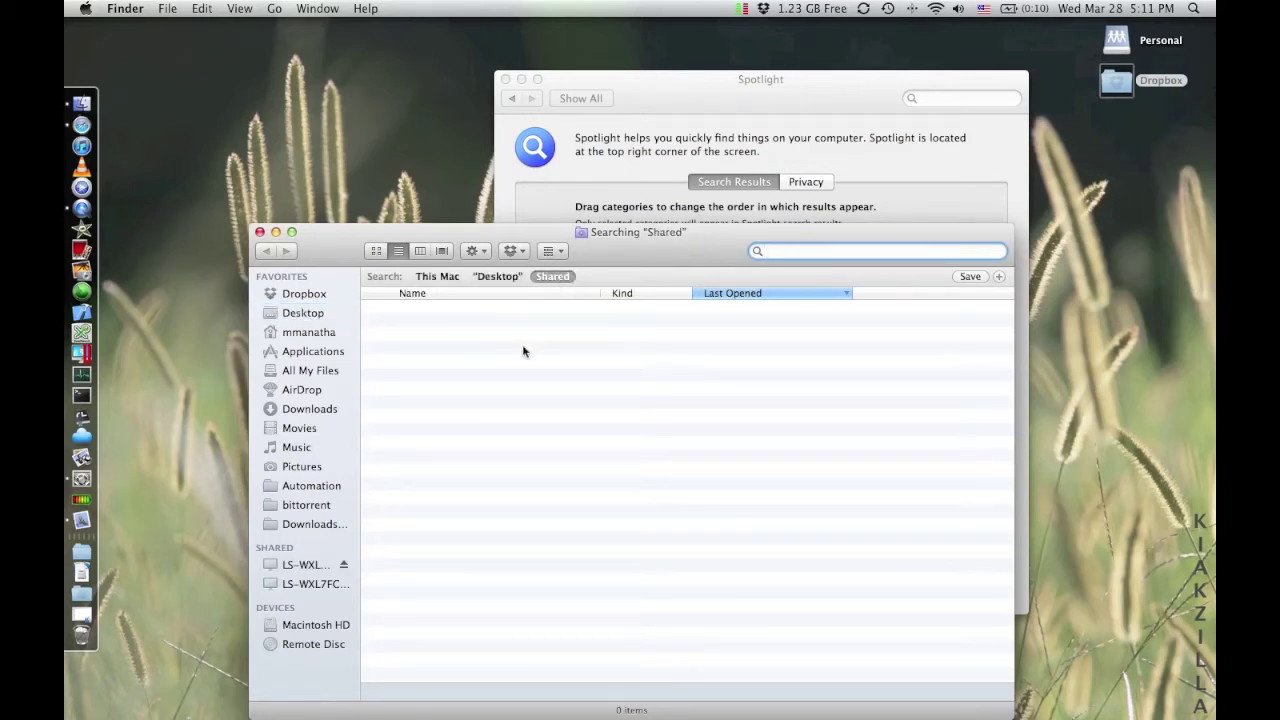
{"action": "left_click", "coordinate": [260, 233]}
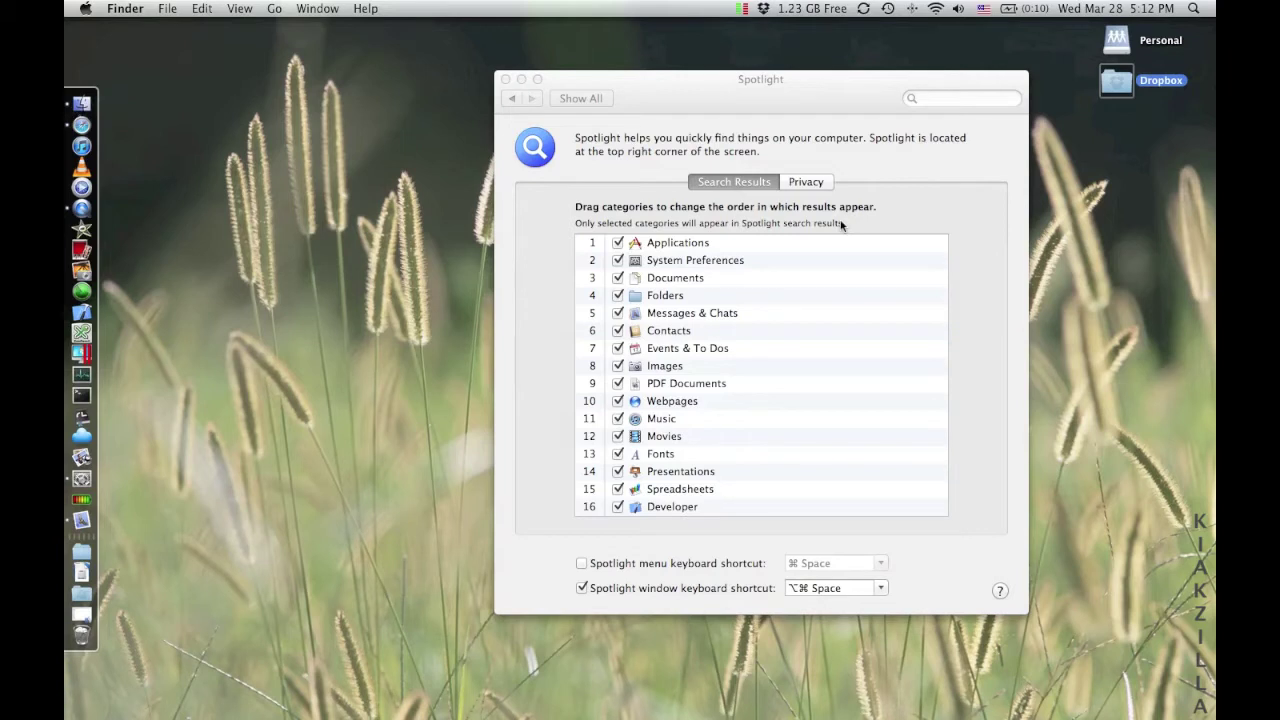
Show the Spotlight privacy exclusion list and open the folder chooser for adding a location, cancelling without choosing one
{"action": "left_click", "coordinate": [820, 190]}
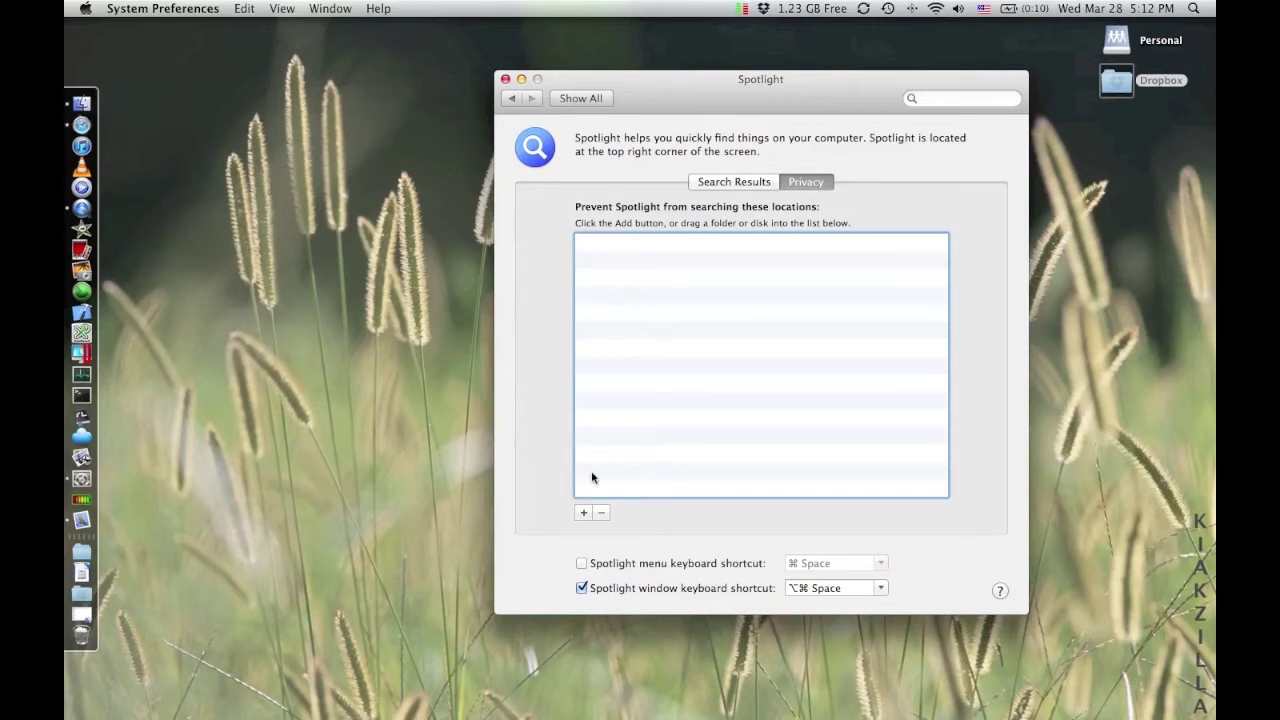
{"action": "left_click", "coordinate": [583, 511]}
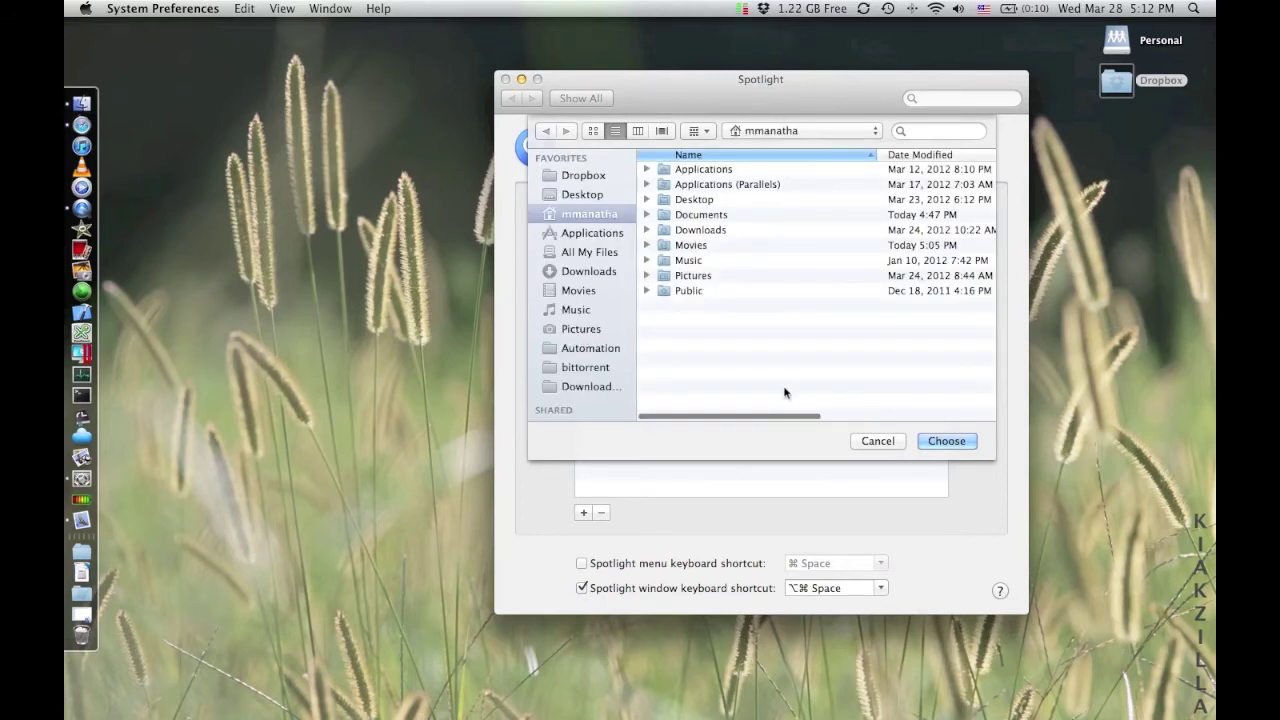
{"action": "left_click", "coordinate": [864, 444]}
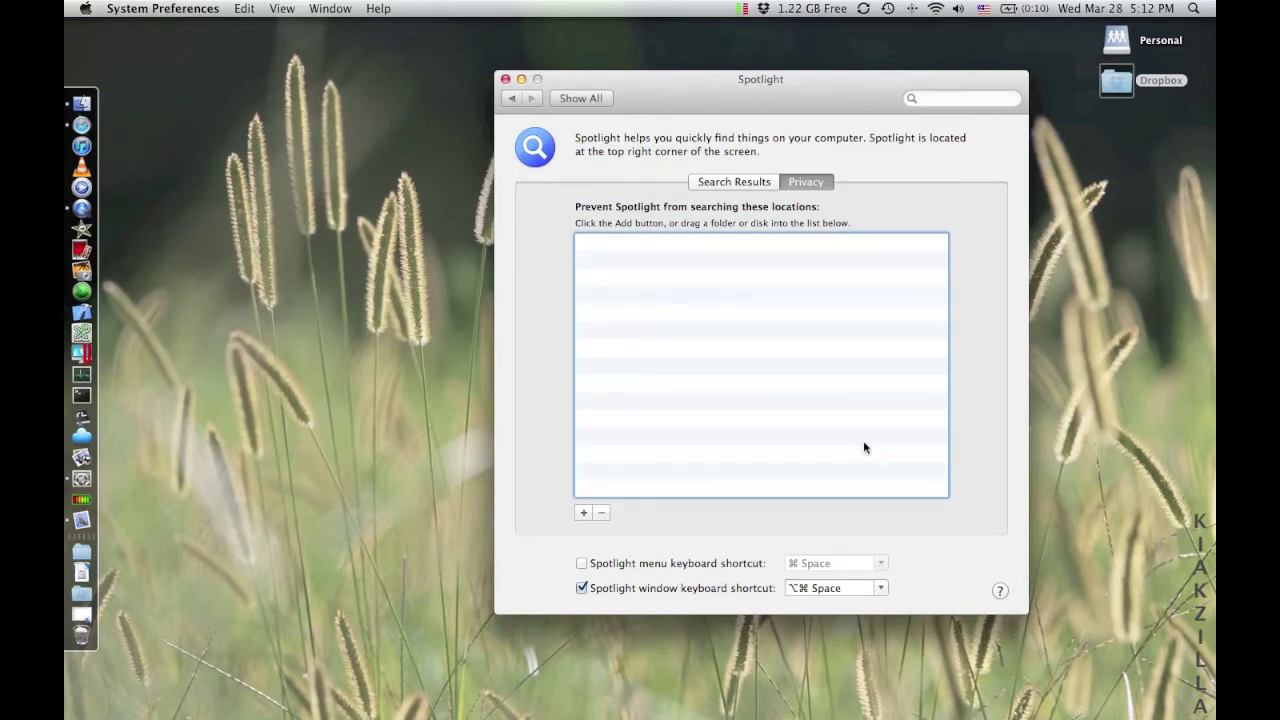
Search Spotlight for "ke", preview the KeychainCore.h file and the matching contact card, and close the results
{"action": "left_click", "coordinate": [1194, 8]}
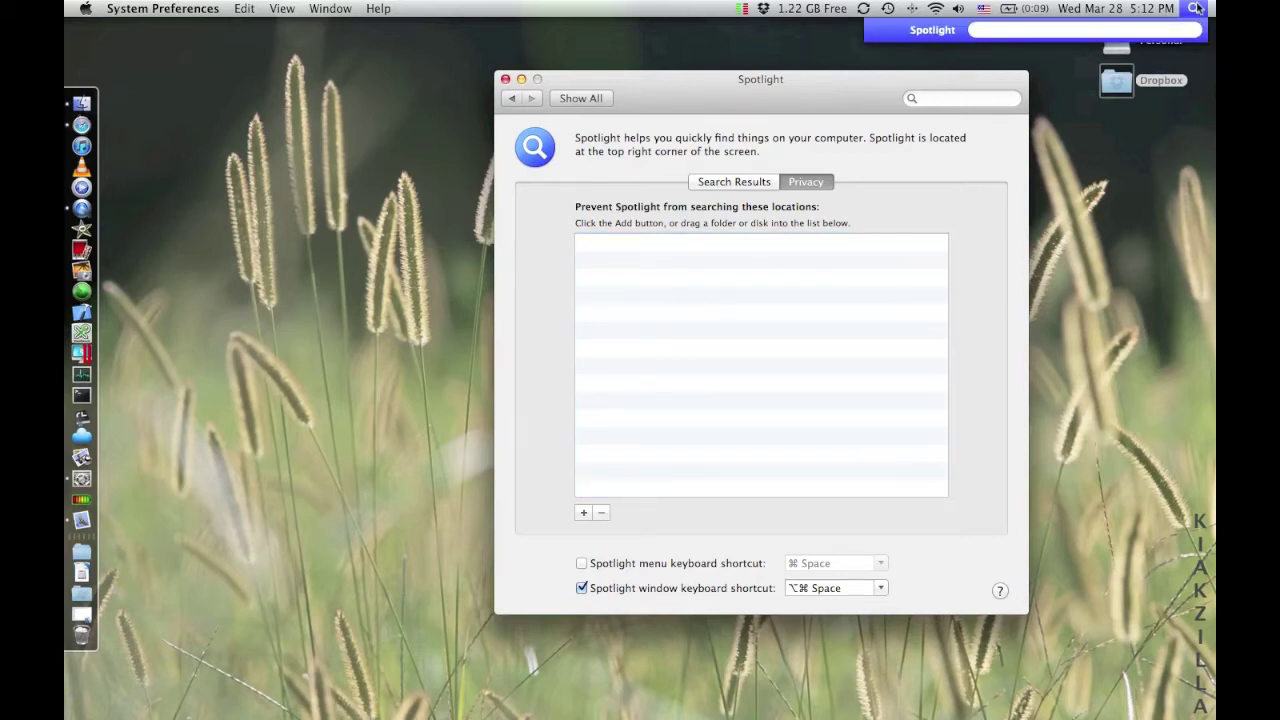
{"action": "type", "text": "ke"}
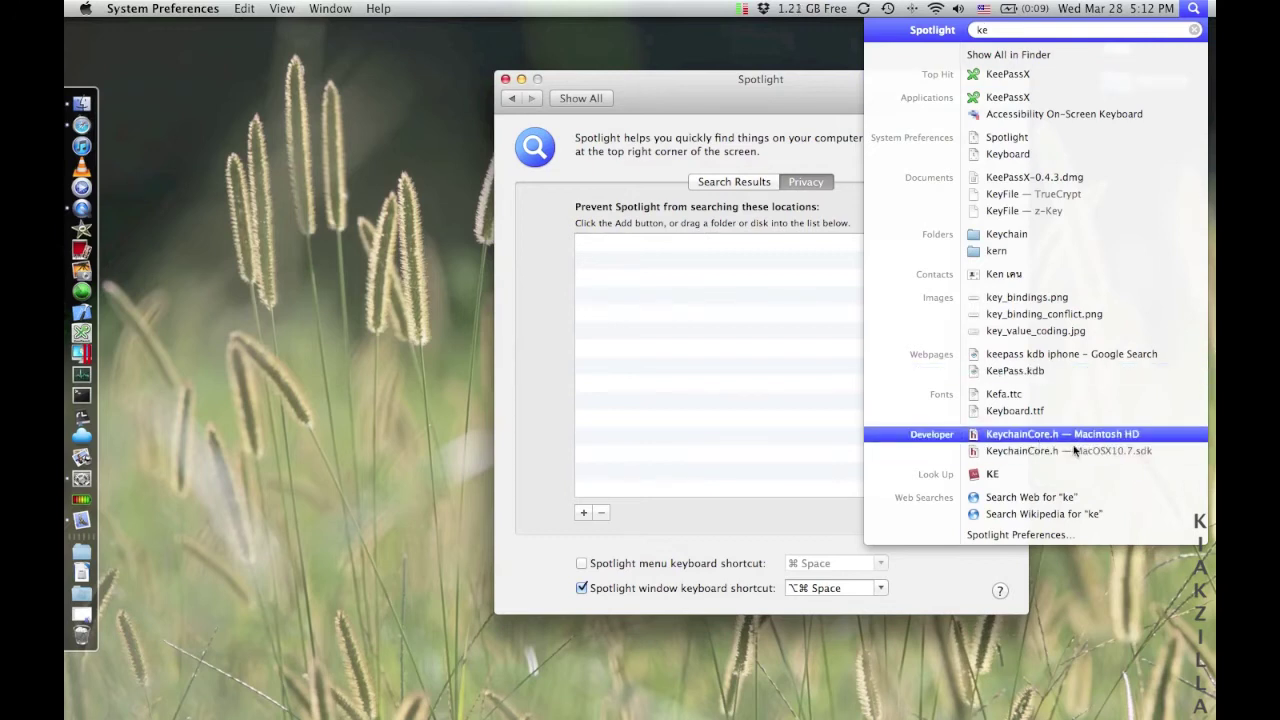
{"action": "mouse_move", "coordinate": [1068, 446]}
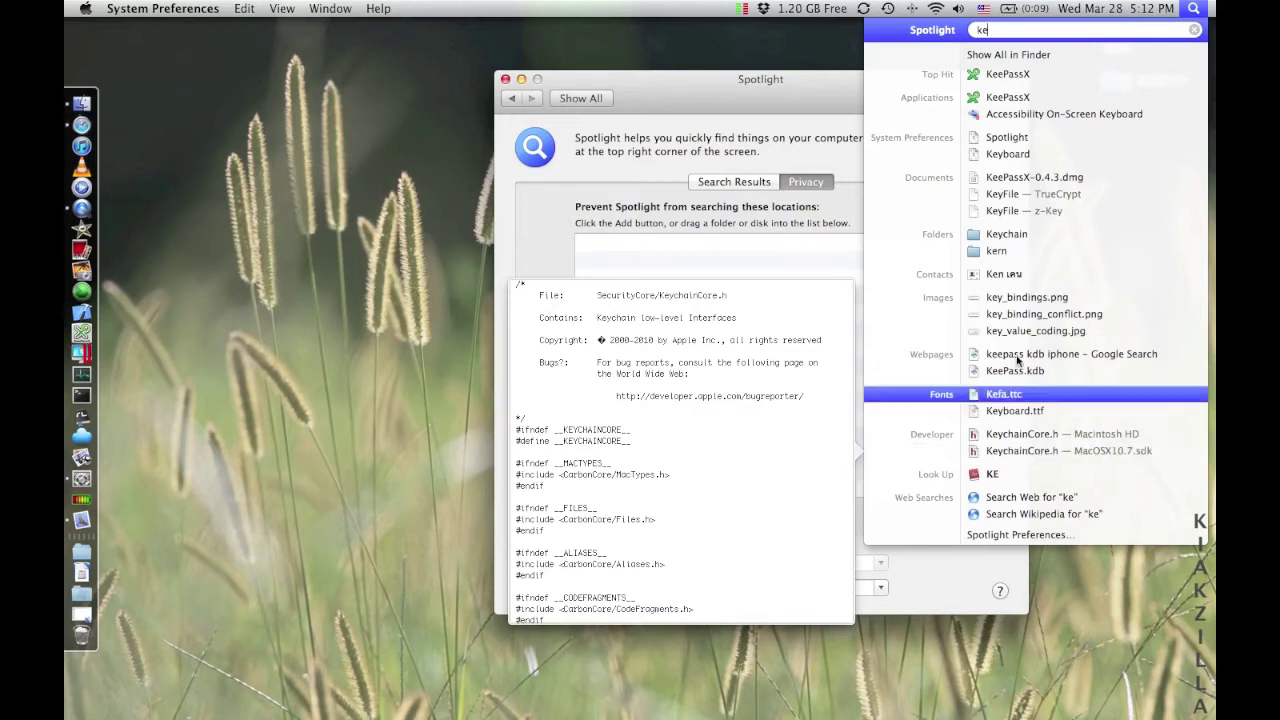
{"action": "mouse_move", "coordinate": [1004, 278]}
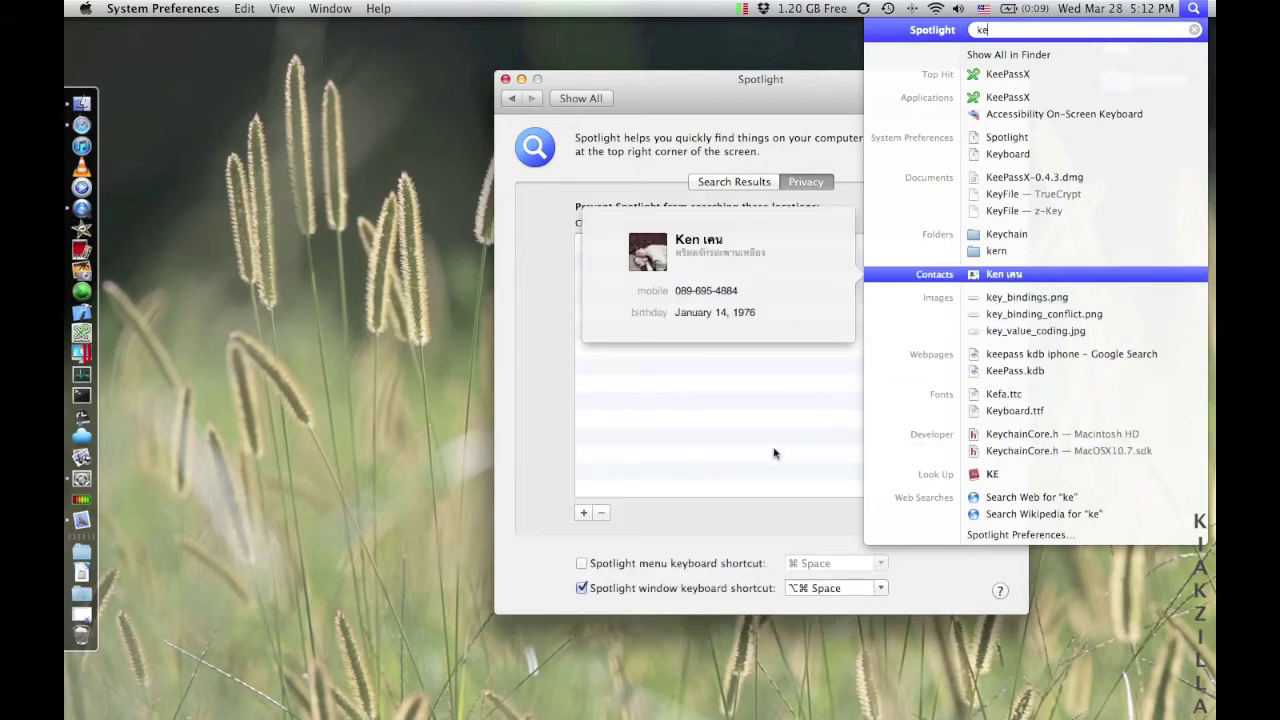
{"action": "left_click", "coordinate": [543, 409]}
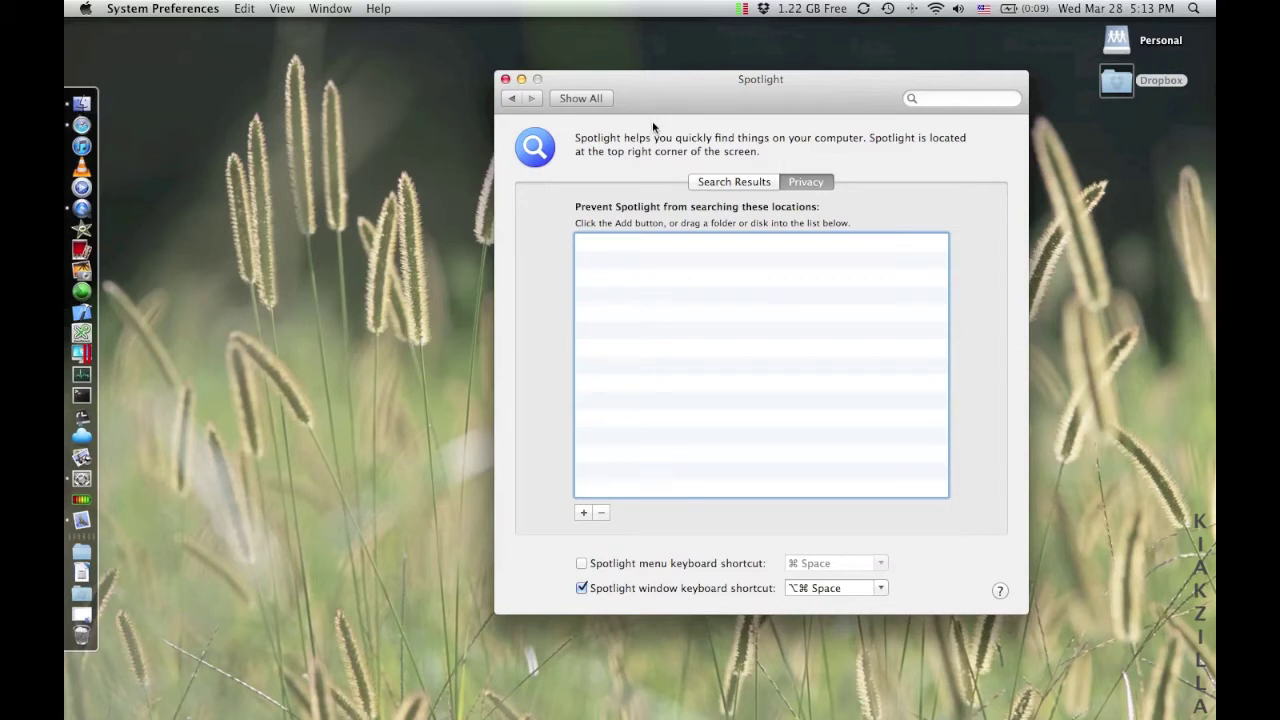
In the Desktop & Screen Saver preferences, try Andromeda Galaxy, Floating Leaves, Moon, Mt. Fuji and Isles as wallpaper, and move the window lower
{"action": "left_click", "coordinate": [511, 99]}
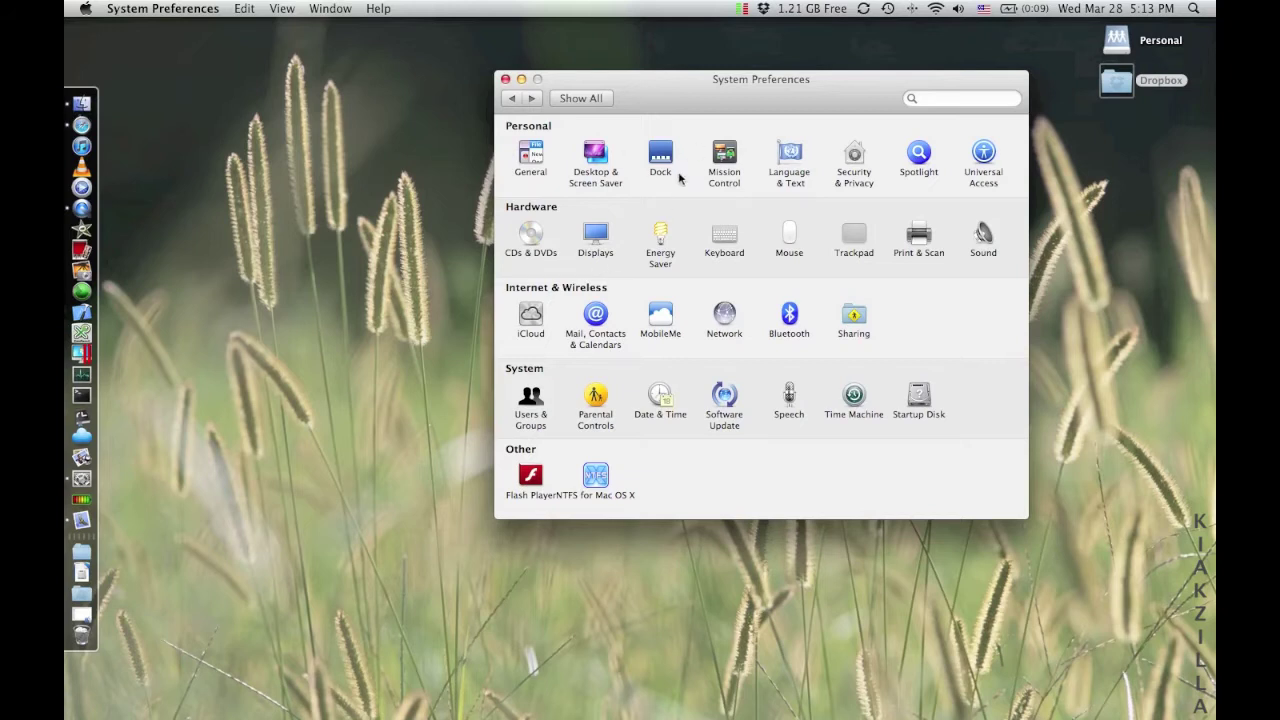
{"action": "left_click", "coordinate": [596, 163]}
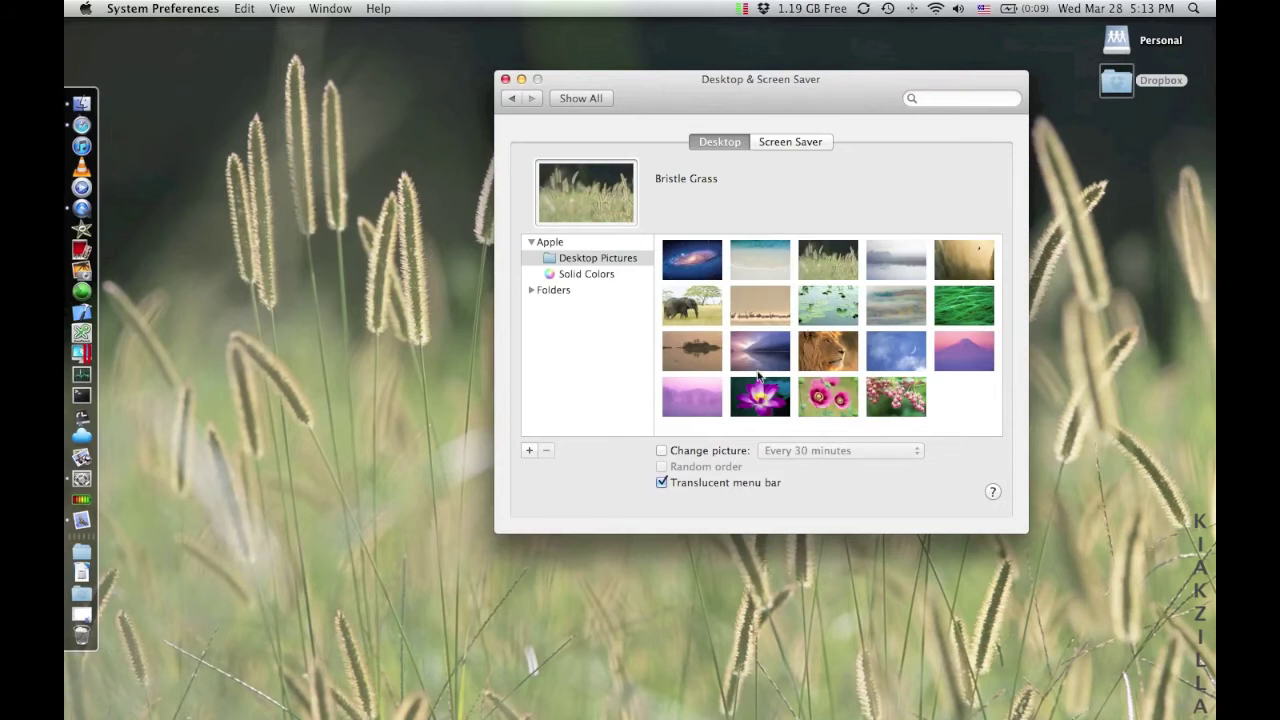
{"action": "left_click", "coordinate": [692, 266]}
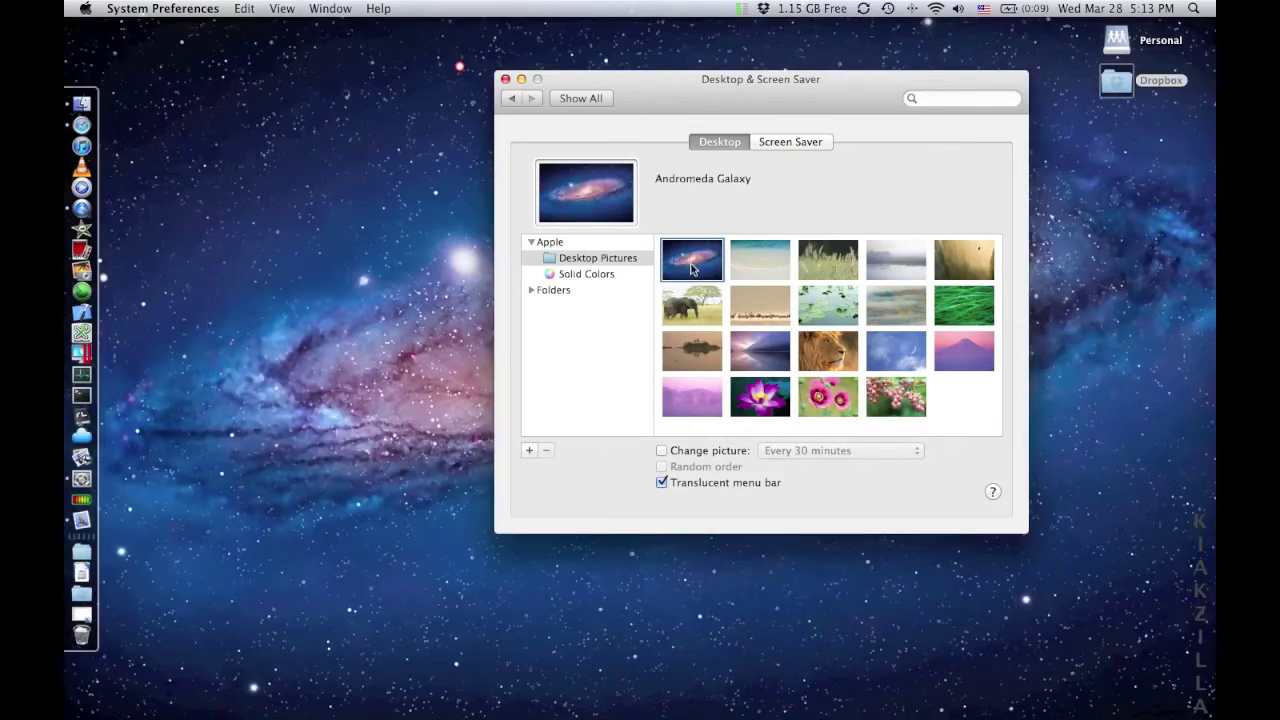
{"action": "left_click", "coordinate": [827, 310]}
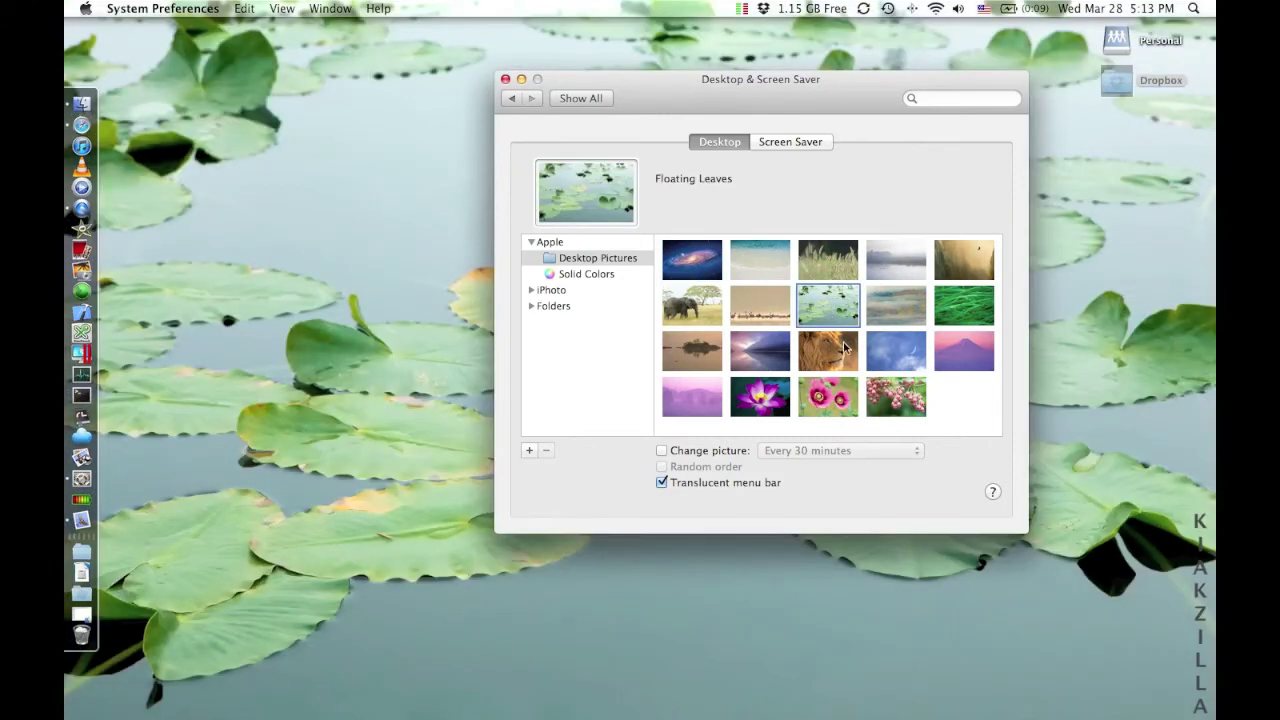
{"action": "left_click", "coordinate": [915, 350]}
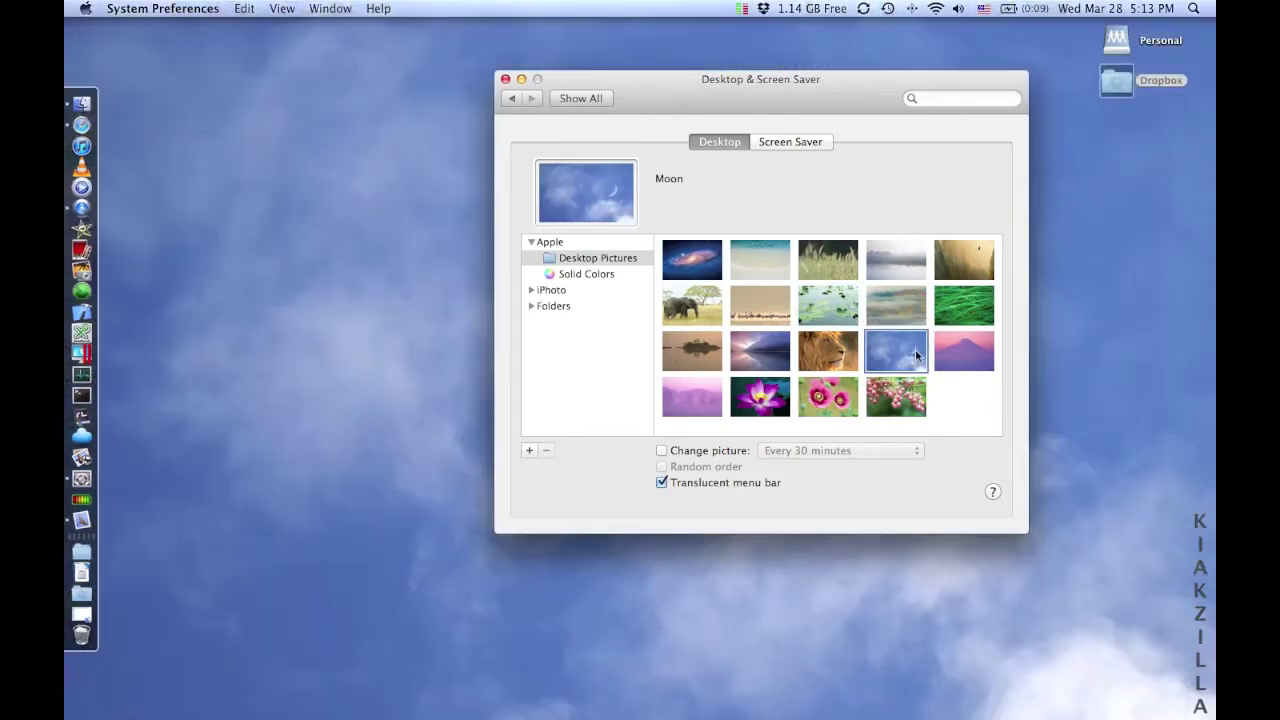
{"action": "left_click", "coordinate": [971, 349]}
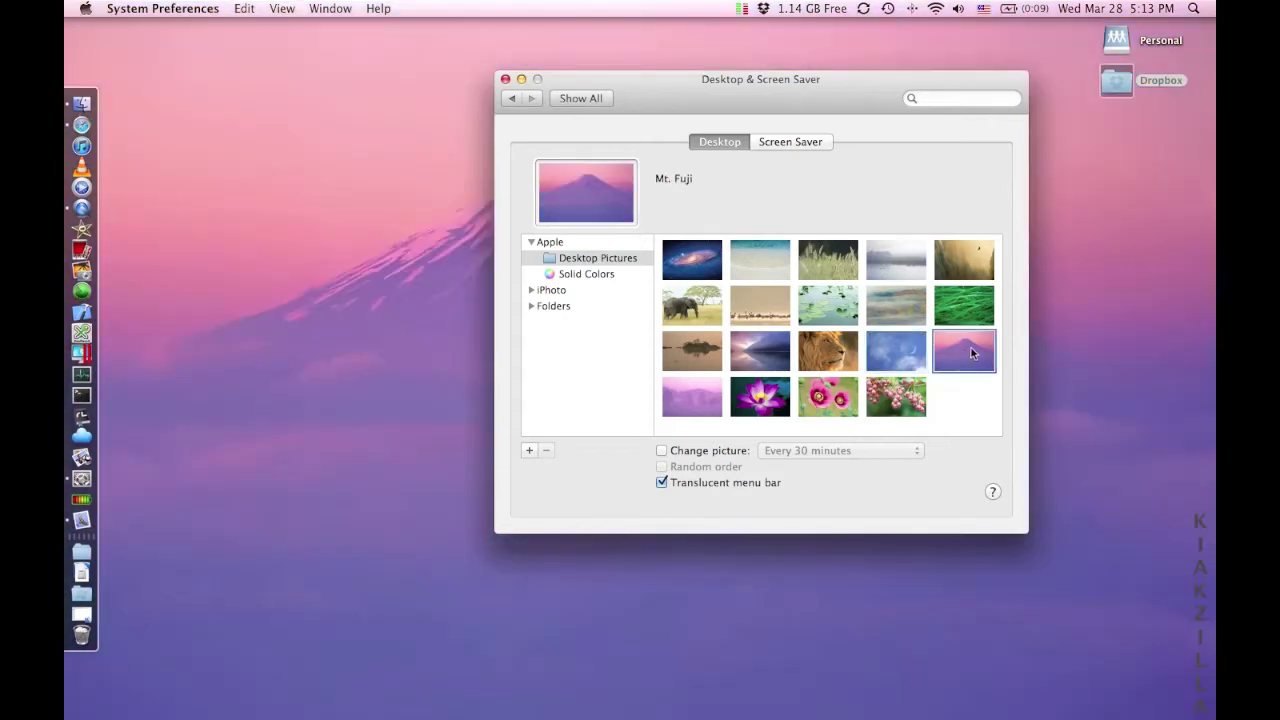
{"action": "left_click", "coordinate": [690, 362]}
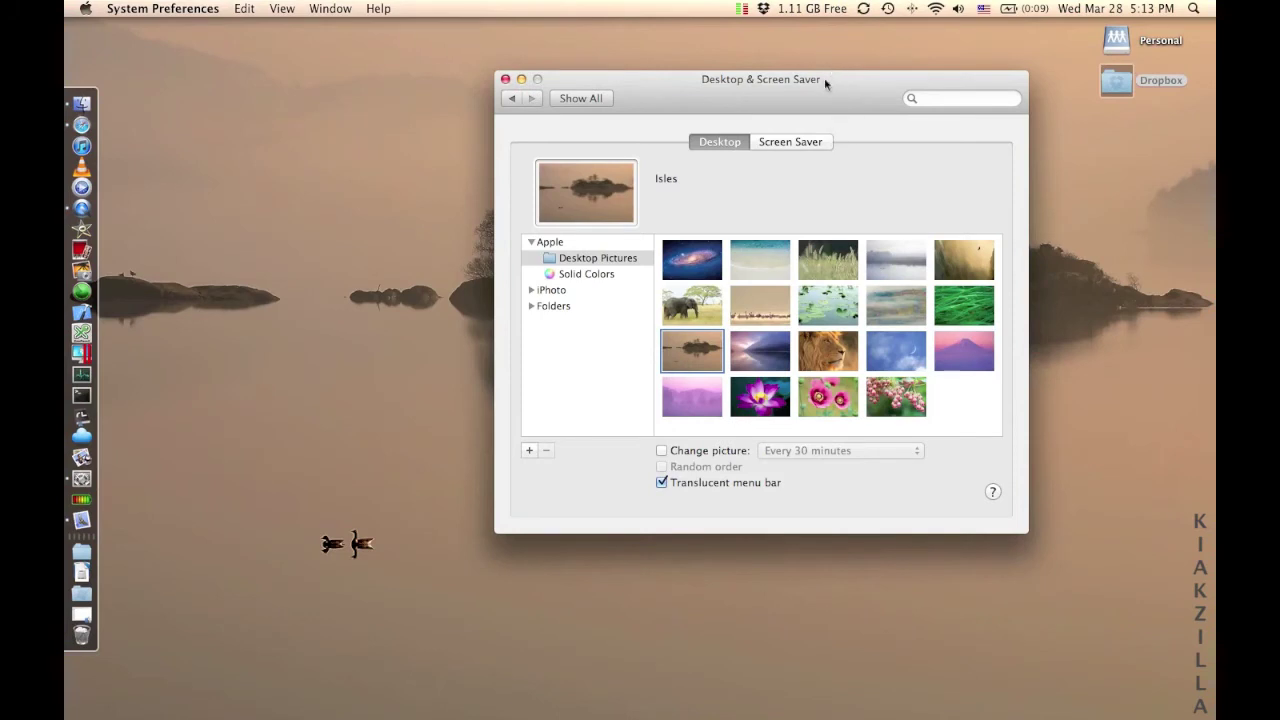
{"action": "left_click_drag", "start_coordinate": [820, 84], "coordinate": [878, 214]}
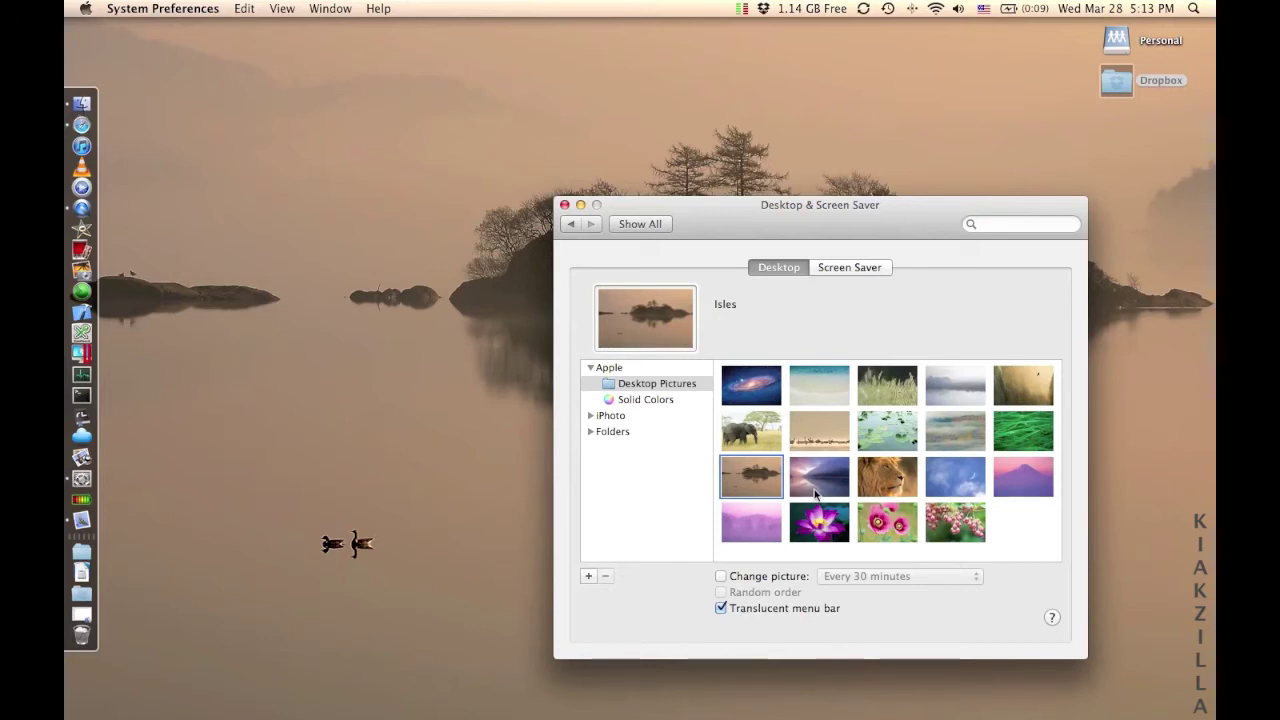
Turn on automatic desktop picture changing every 30 minutes, and switch random order on and off again
{"action": "left_click", "coordinate": [759, 580]}
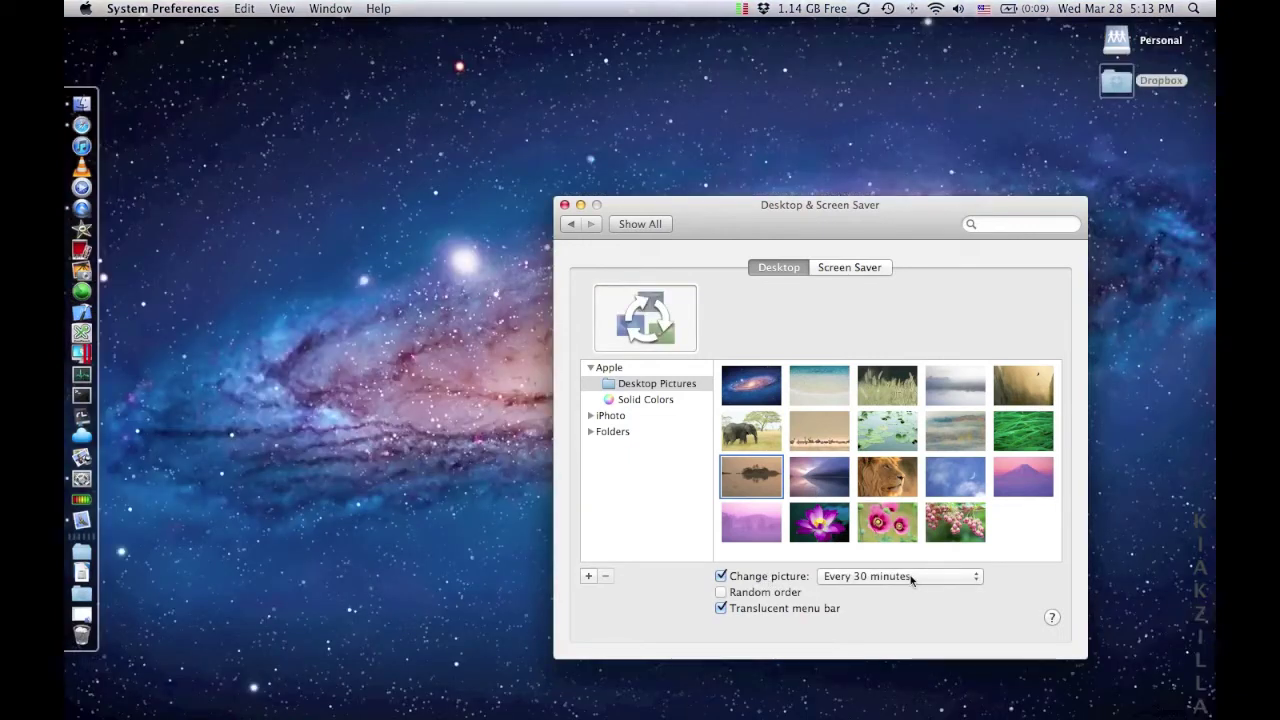
{"action": "left_click", "coordinate": [785, 594]}
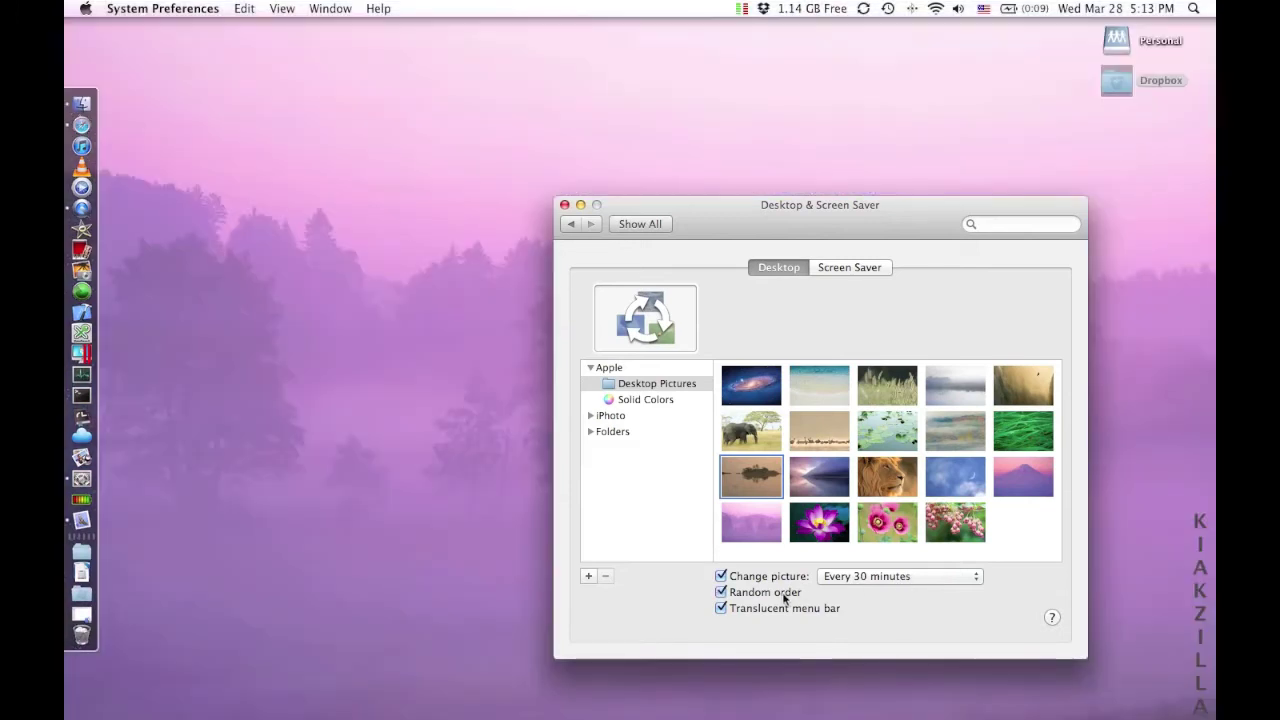
{"action": "left_click", "coordinate": [785, 594]}
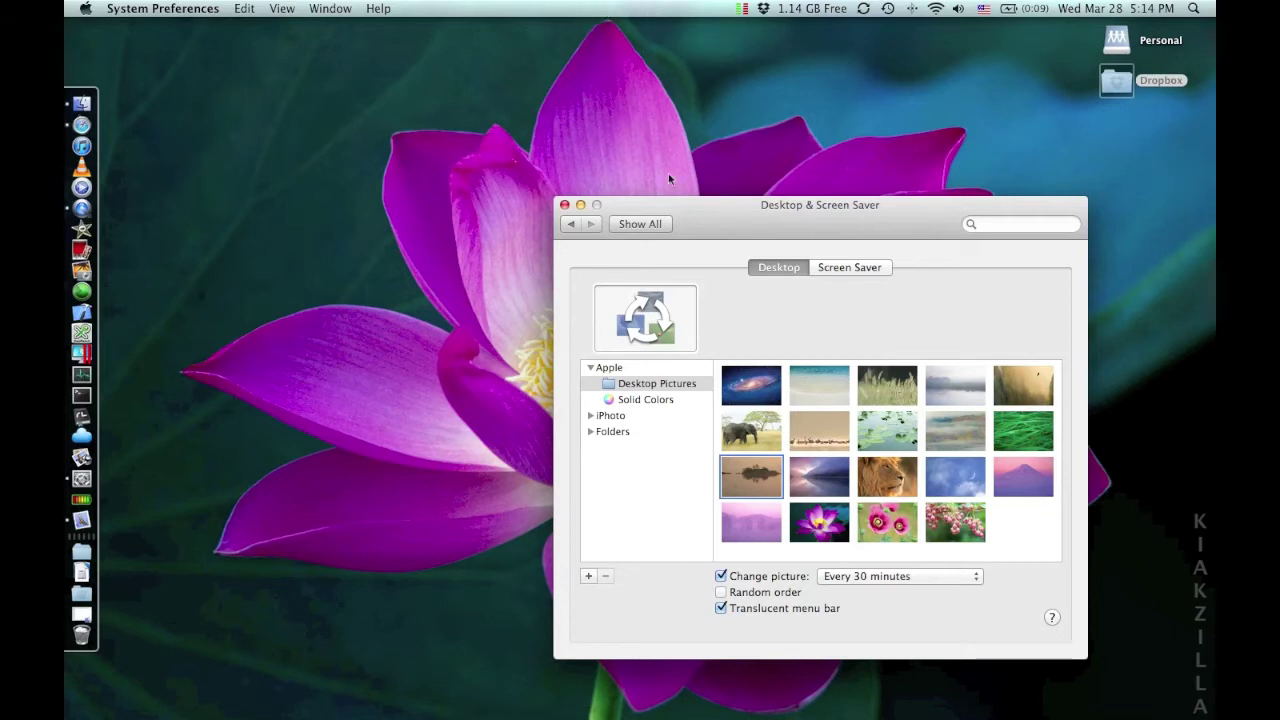
Set the Beach picture as wallpaper and compare the menu bar with translucency off and on
{"action": "left_click", "coordinate": [816, 399]}
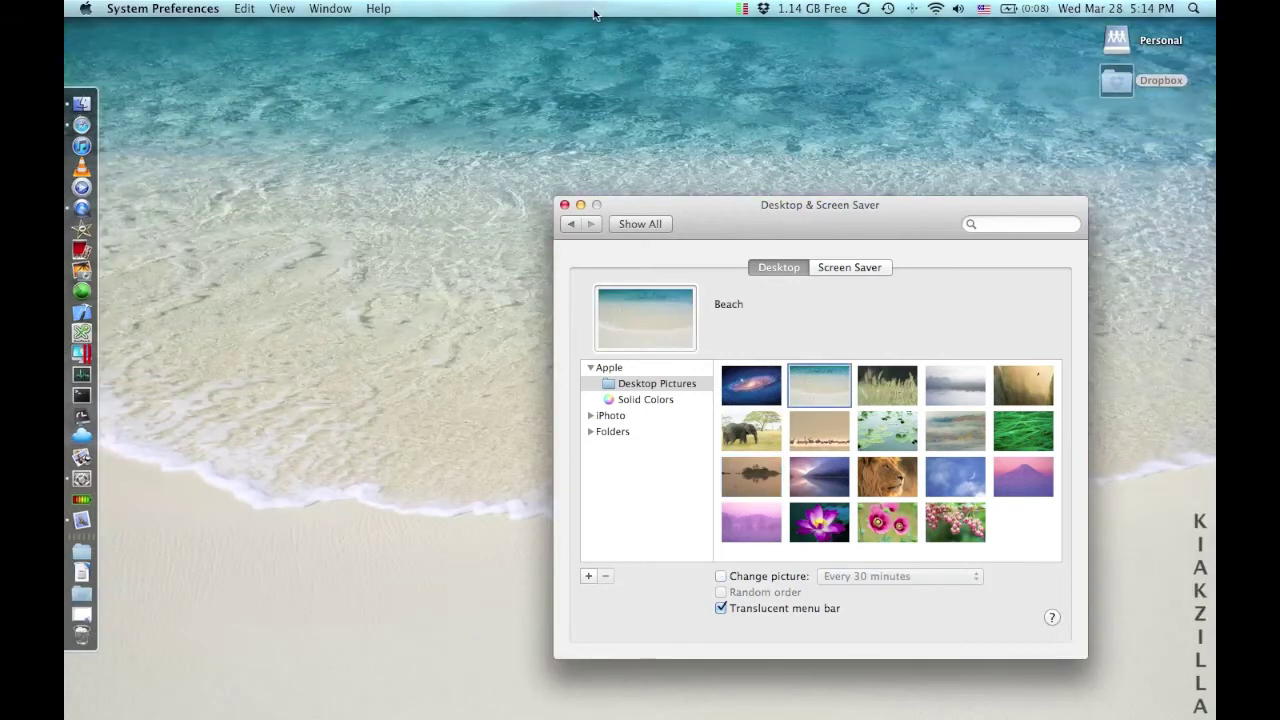
{"action": "left_click", "coordinate": [724, 612]}
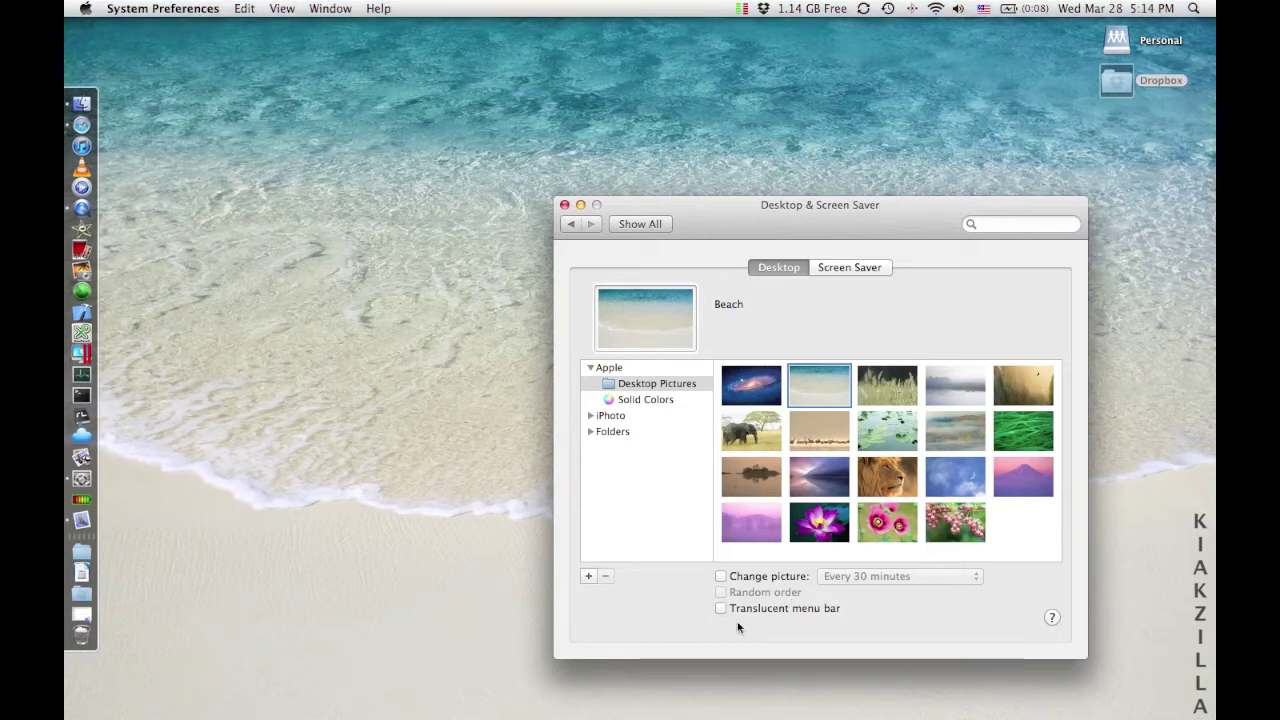
{"action": "left_click", "coordinate": [721, 610]}
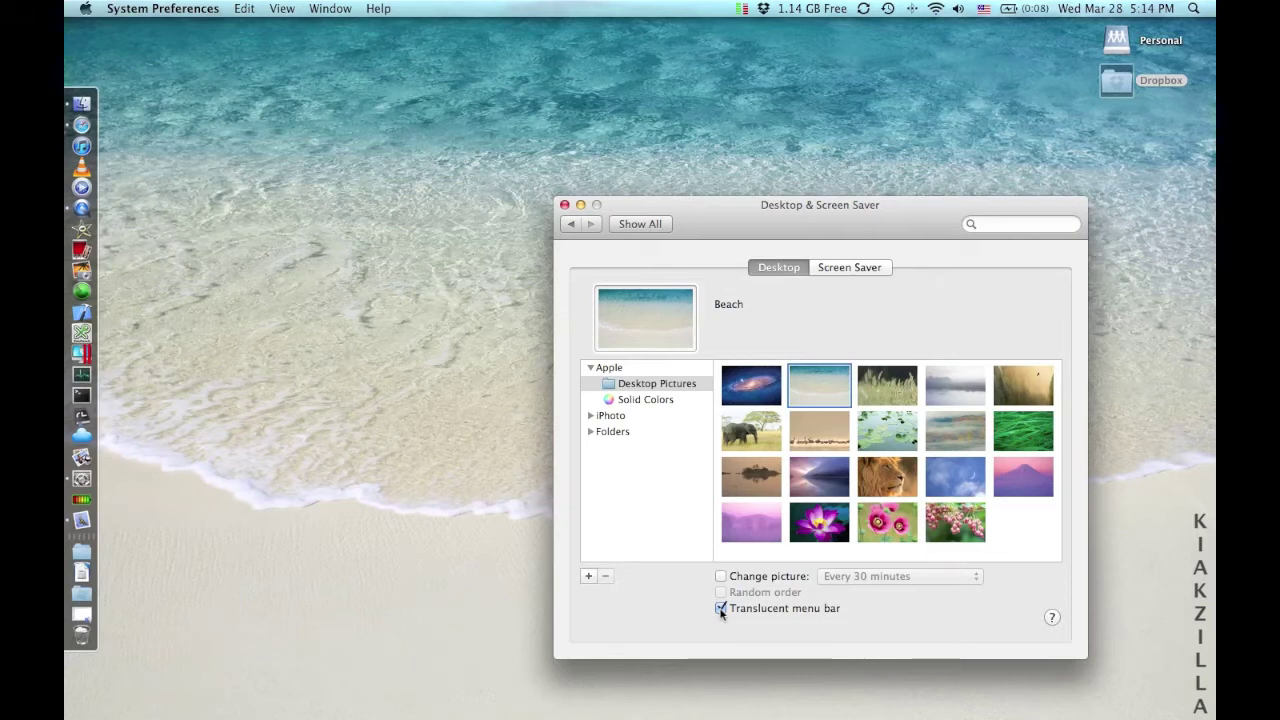
Set the Elephant picture as wallpaper and switch the translucent menu bar off and back on
{"action": "left_click", "coordinate": [755, 434]}
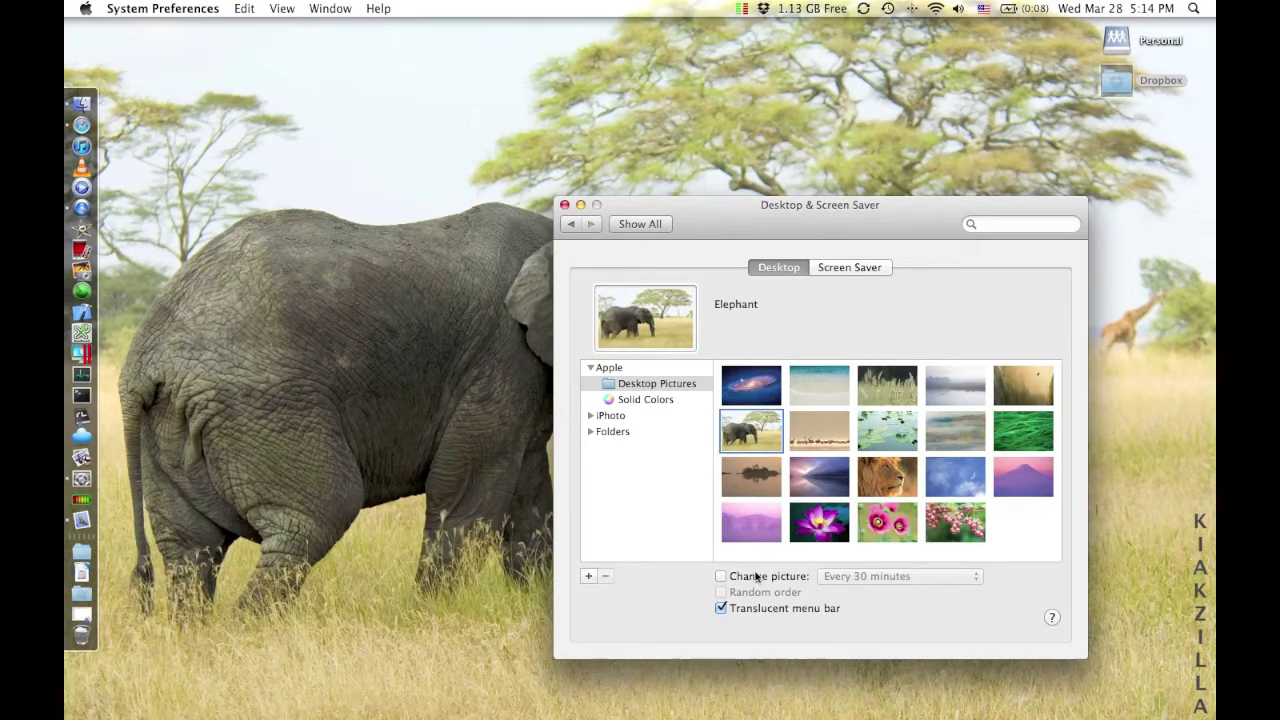
{"action": "left_click", "coordinate": [721, 608]}
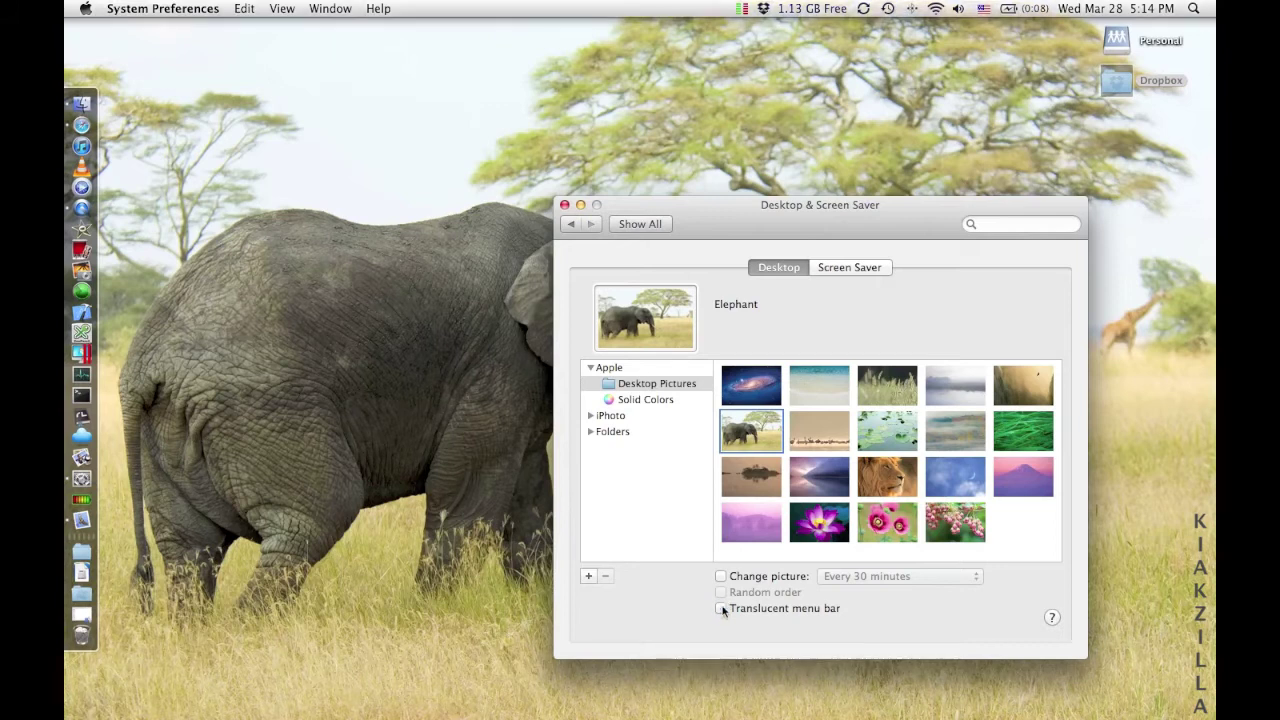
{"action": "left_click", "coordinate": [721, 608]}
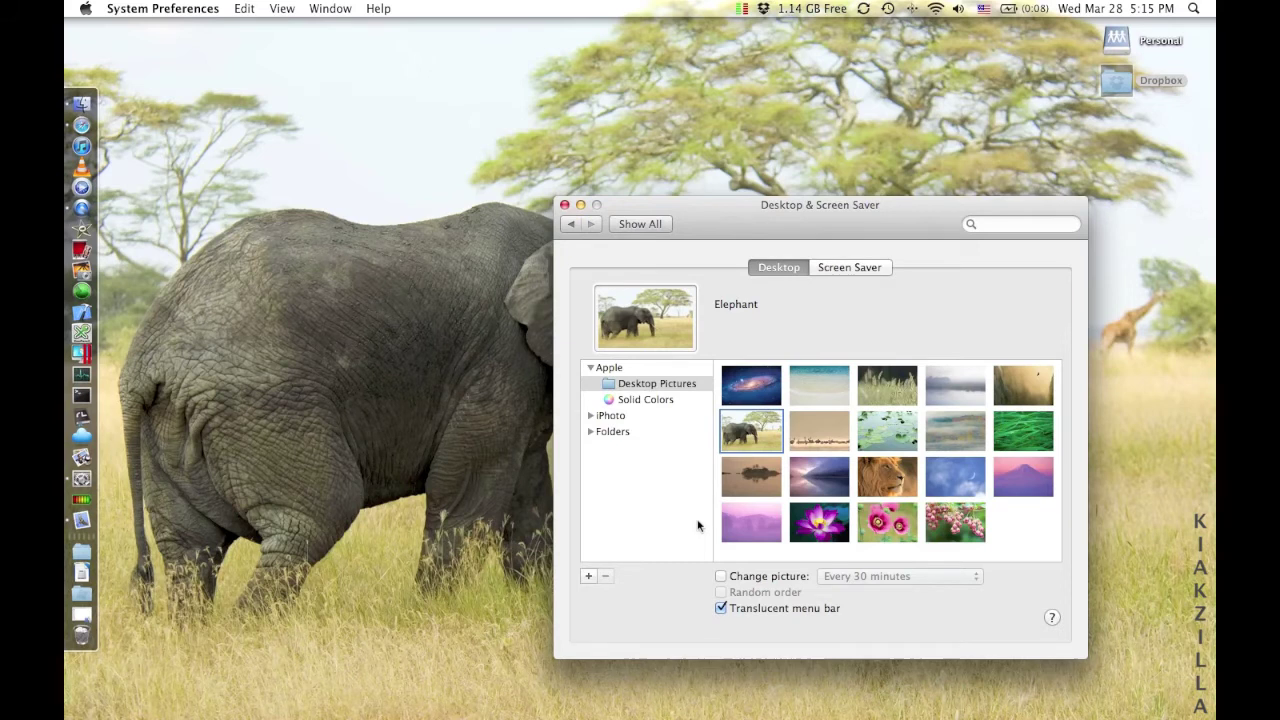
Switch the translucent menu bar off and back on, and set the Moon picture as wallpaper
{"action": "left_click", "coordinate": [720, 608]}
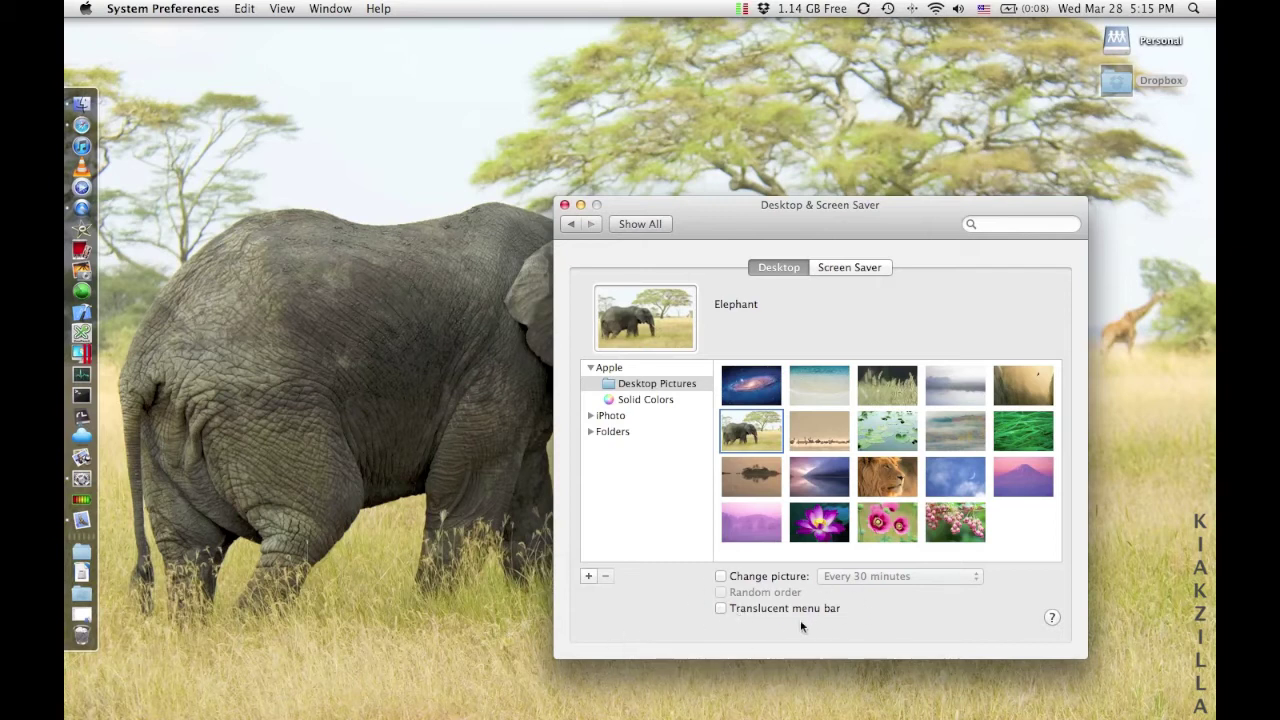
{"action": "left_click", "coordinate": [720, 608]}
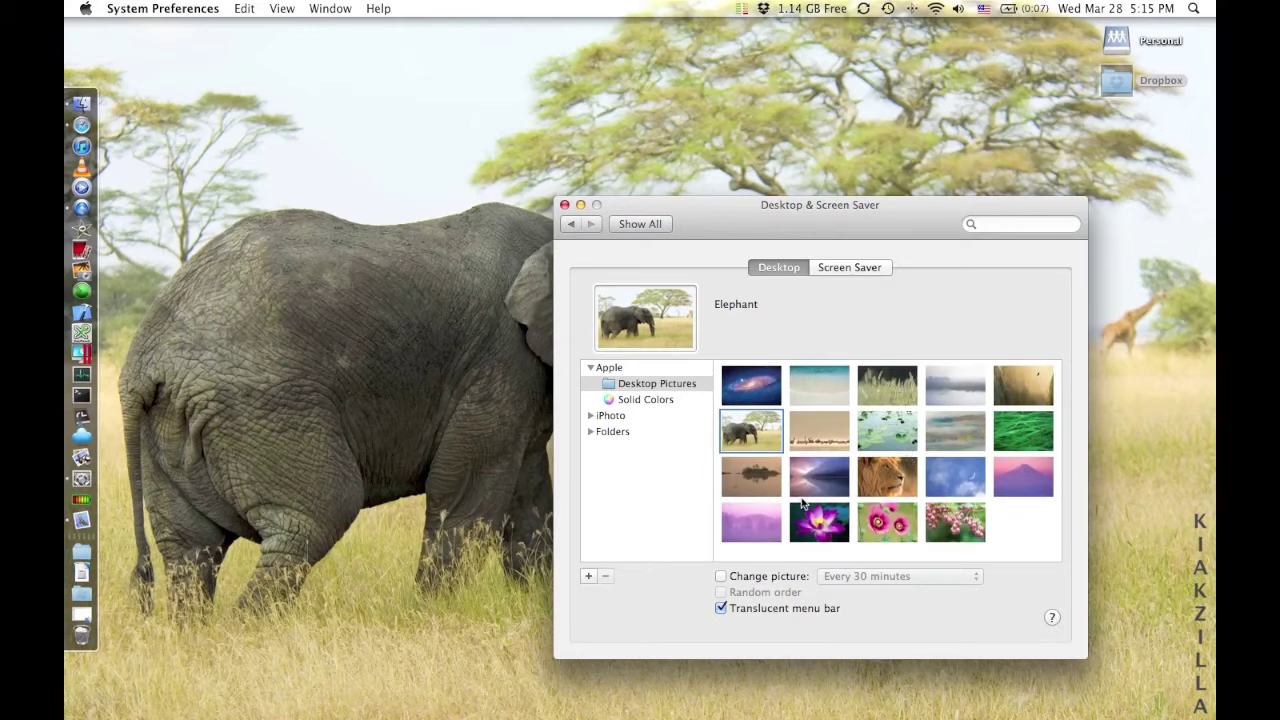
{"action": "left_click", "coordinate": [944, 478]}
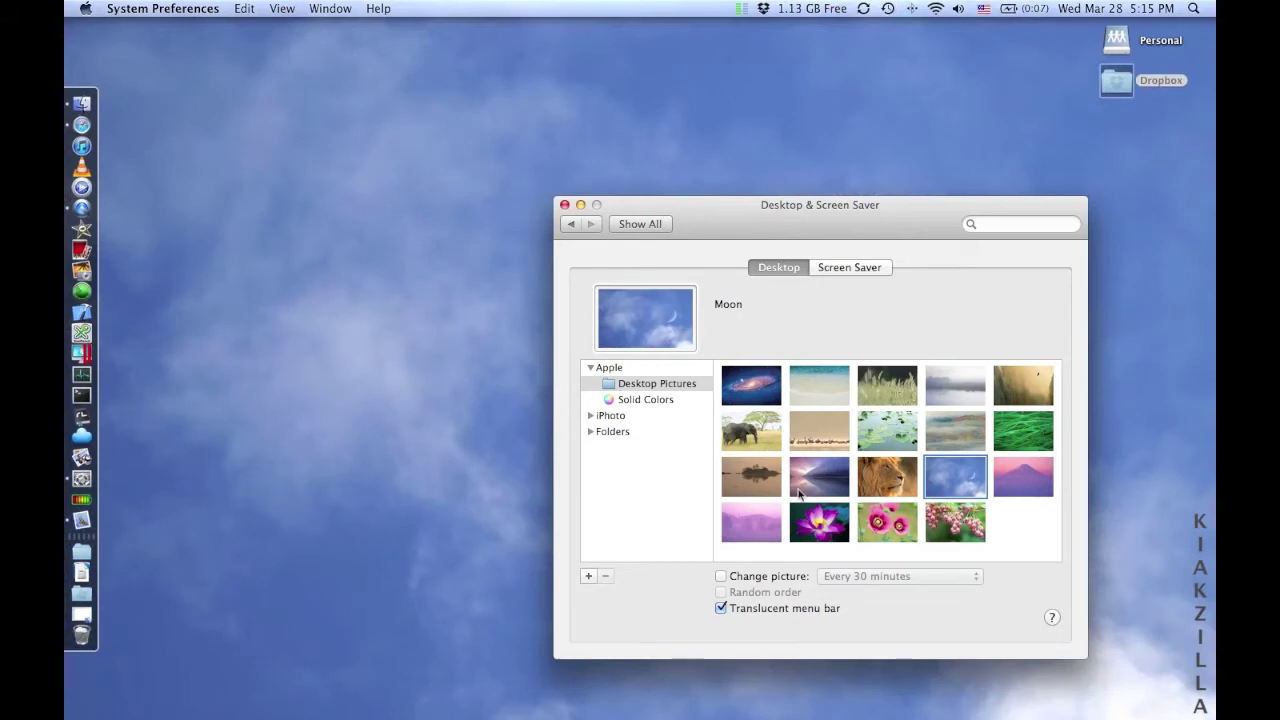
{"action": "mouse_move", "coordinate": [808, 209]}
{"action": "left_mouse_down"}
{"action": "mouse_move", "coordinate": [946, 226]}
{"action": "mouse_move", "coordinate": [812, 226]}
{"action": "left_mouse_up"}
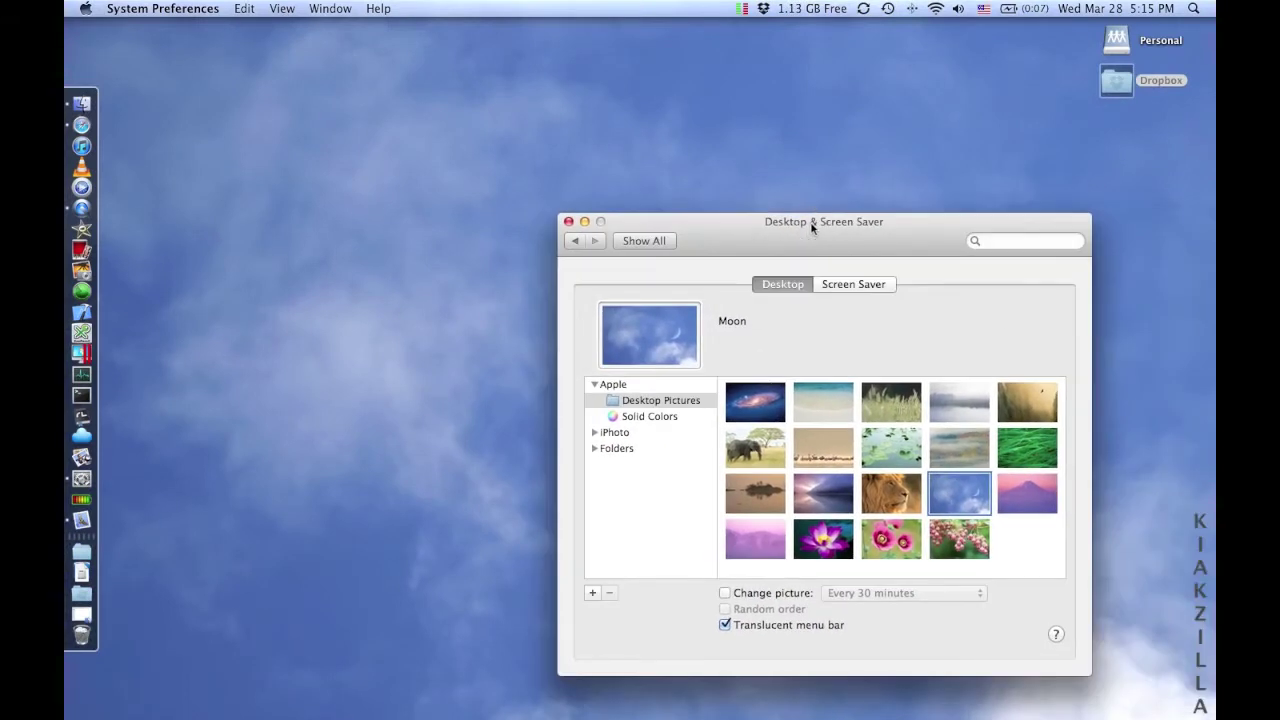
Try the solid colors Solid Aqua Blue and Solid Aqua Graphite as the desktop background, and restore the Moon picture
{"action": "left_click", "coordinate": [654, 417]}
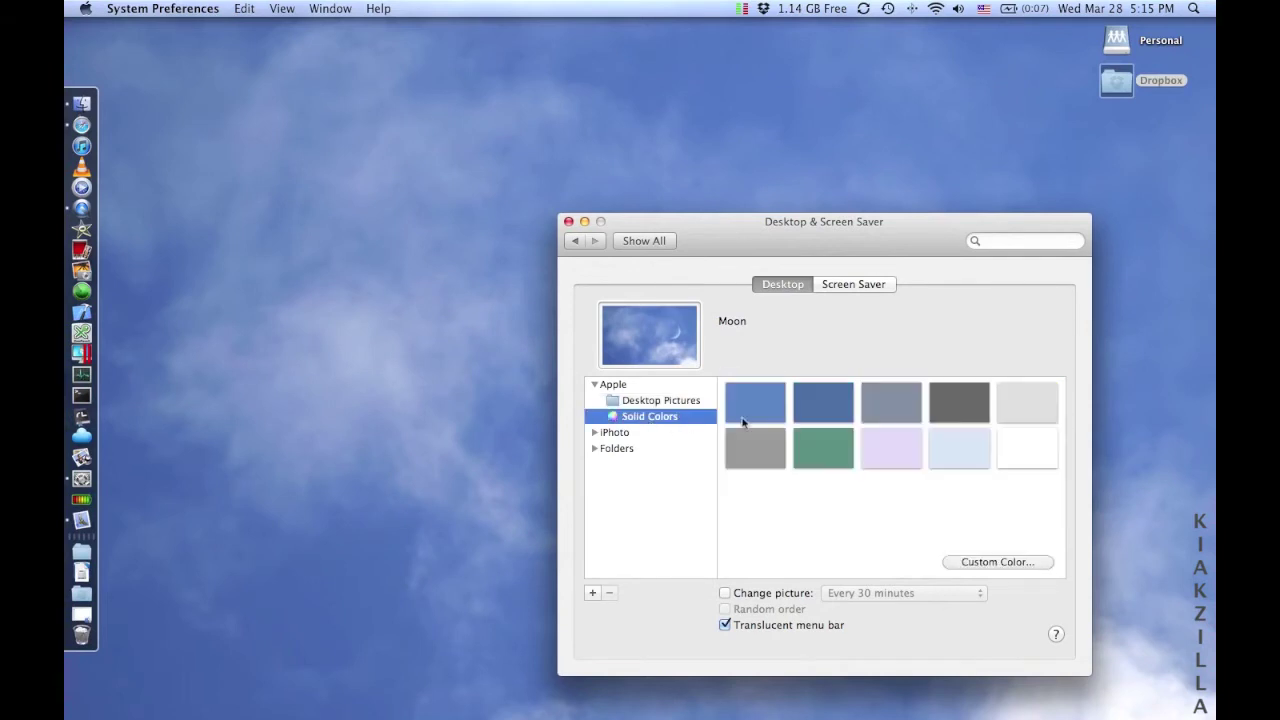
{"action": "left_click", "coordinate": [764, 402]}
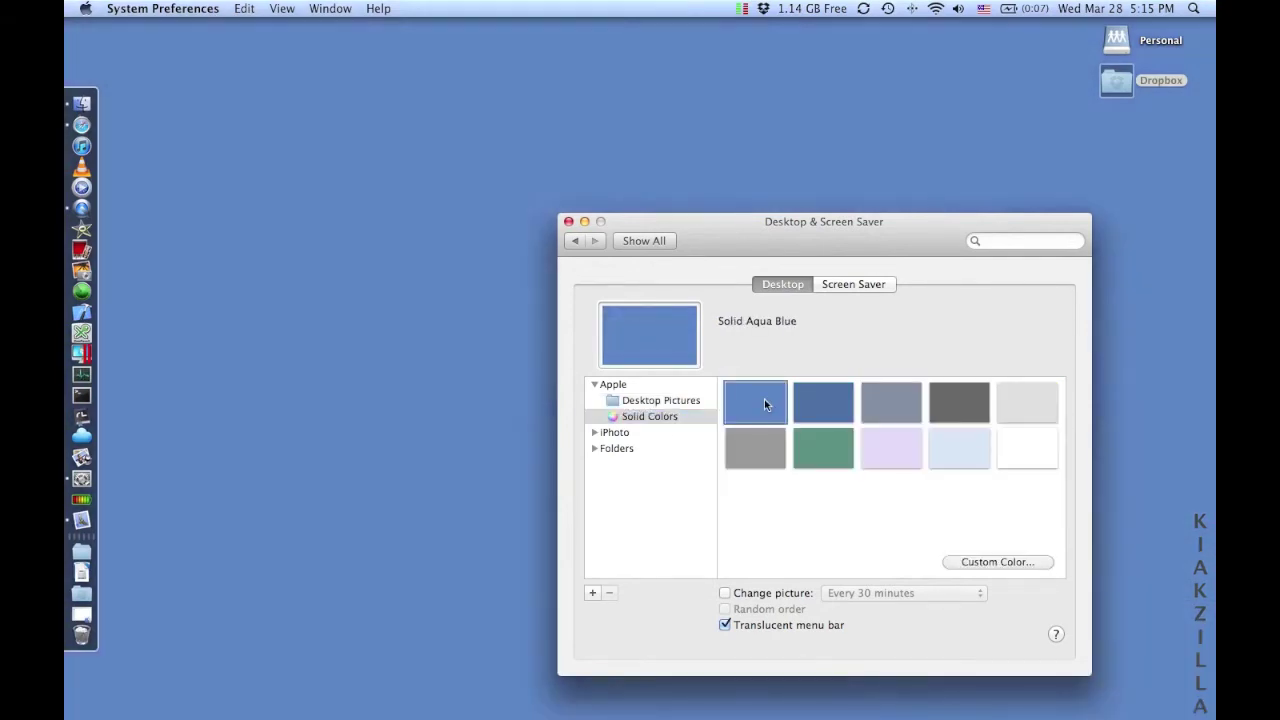
{"action": "left_click", "coordinate": [900, 412]}
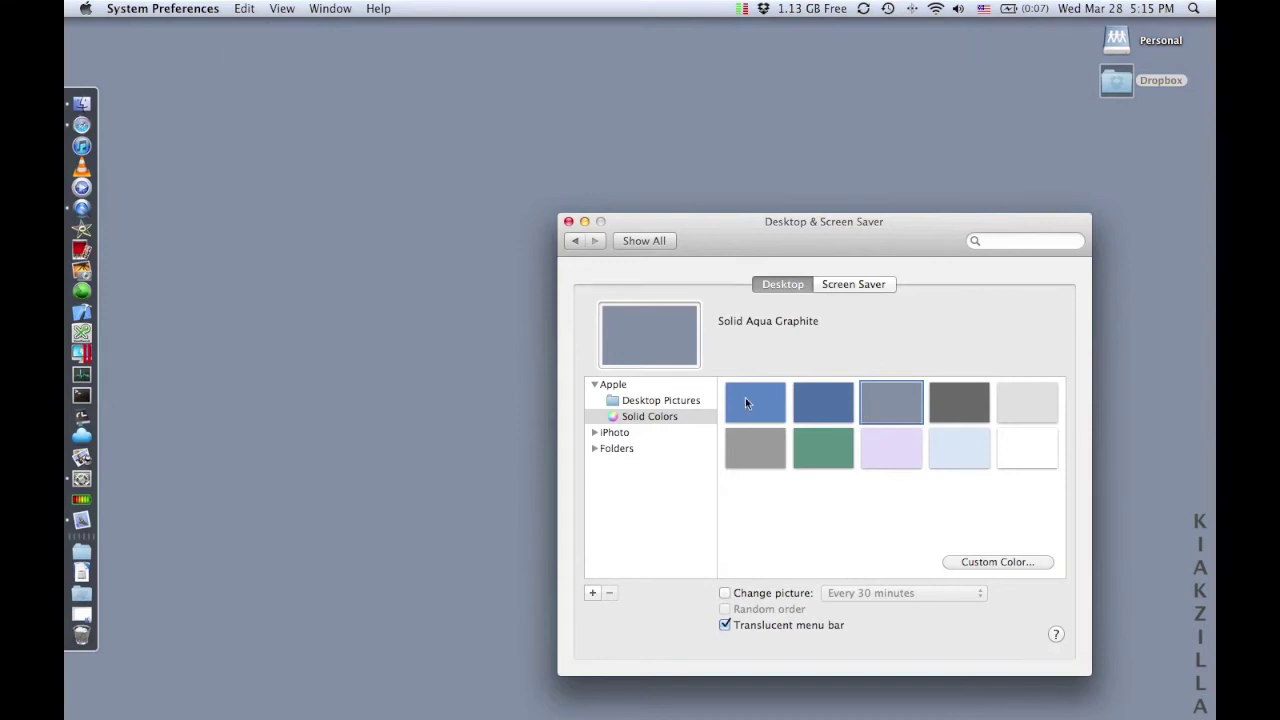
{"action": "left_click", "coordinate": [665, 403]}
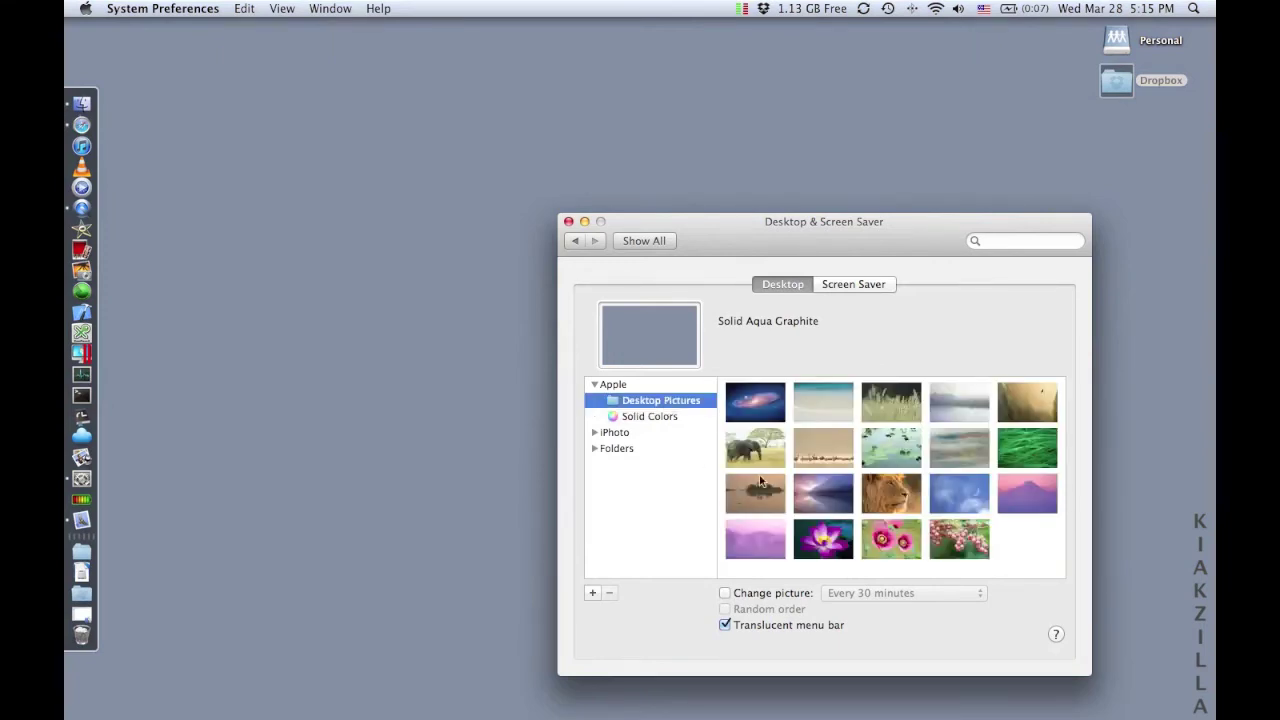
{"action": "left_click", "coordinate": [972, 500]}
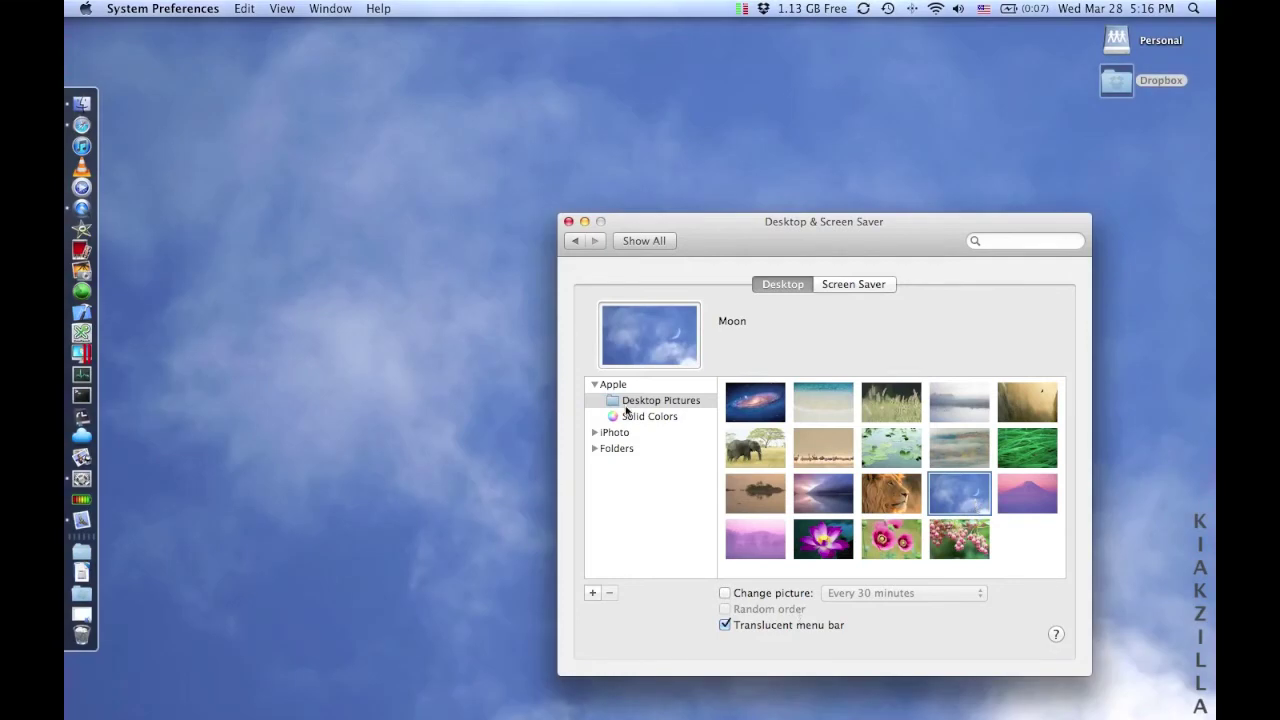
Browse the iPhoto pictures and albums available as desktop picture sources, and move the window aside to uncover the moon on the wallpaper
{"action": "left_click", "coordinate": [607, 436]}
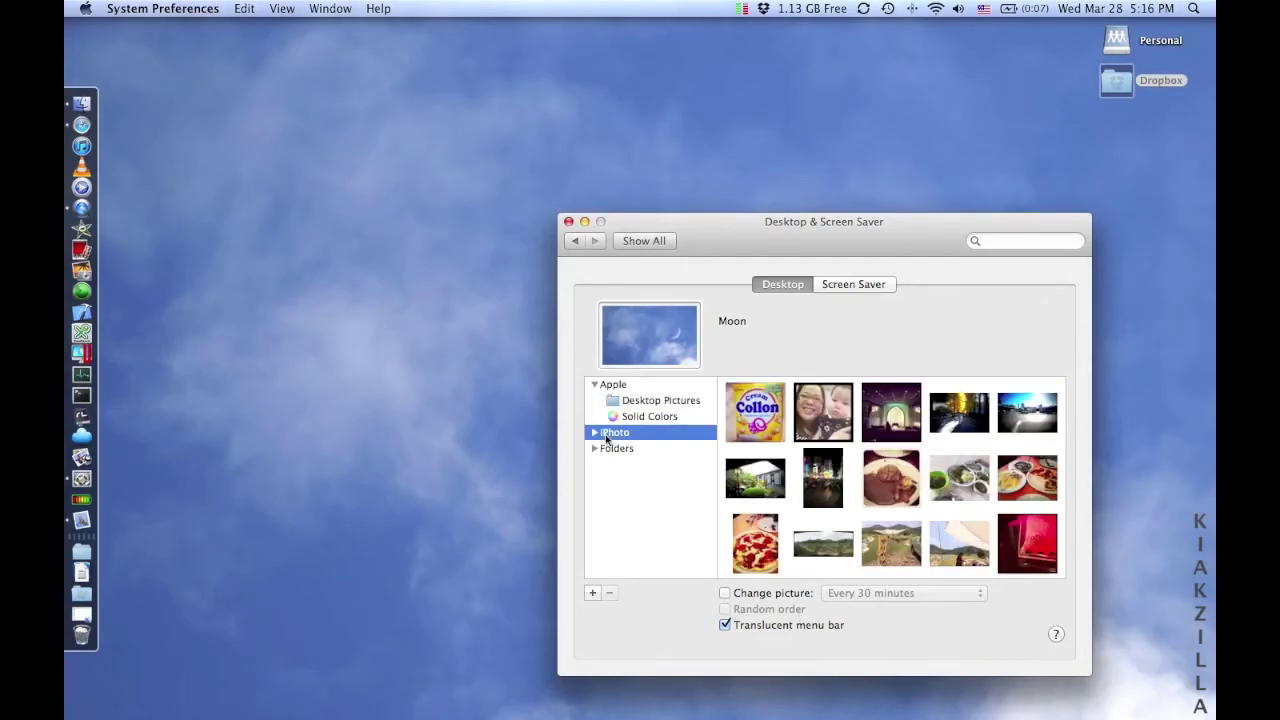
{"action": "scroll", "coordinate": [824, 452], "scroll_direction": "down", "scroll_amount": 4}
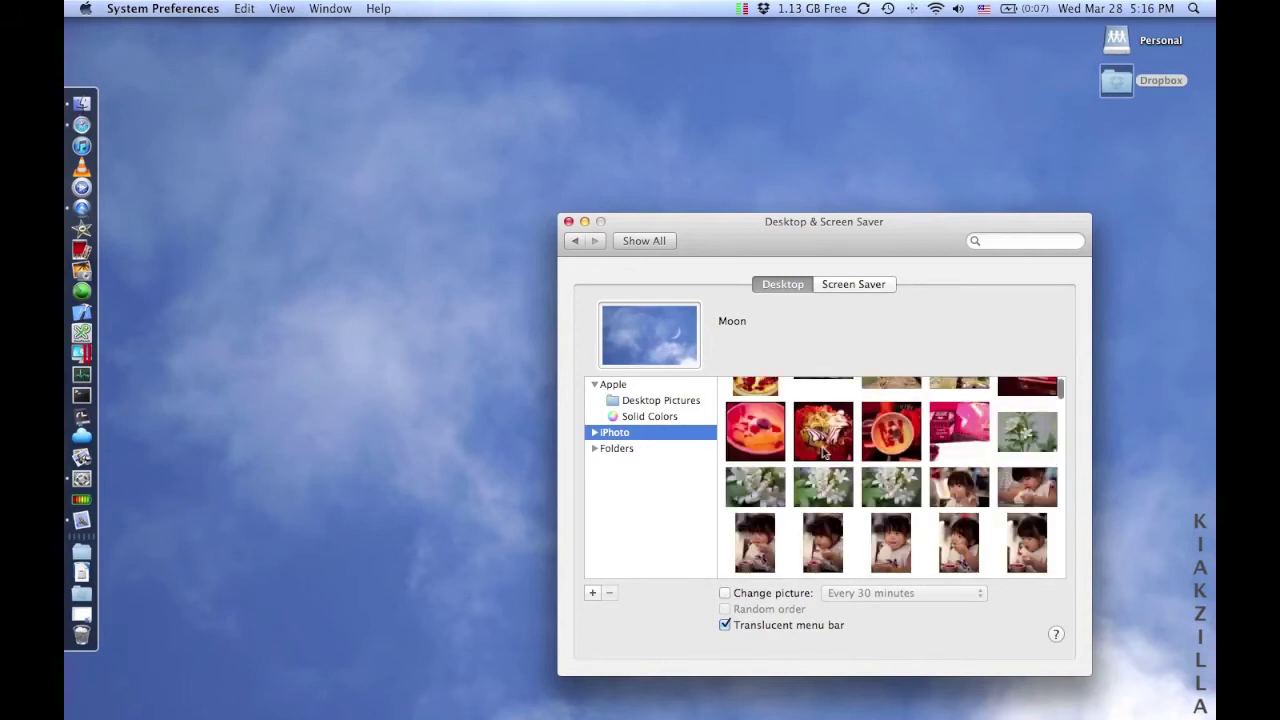
{"action": "scroll", "coordinate": [824, 452], "scroll_direction": "up", "scroll_amount": 5}
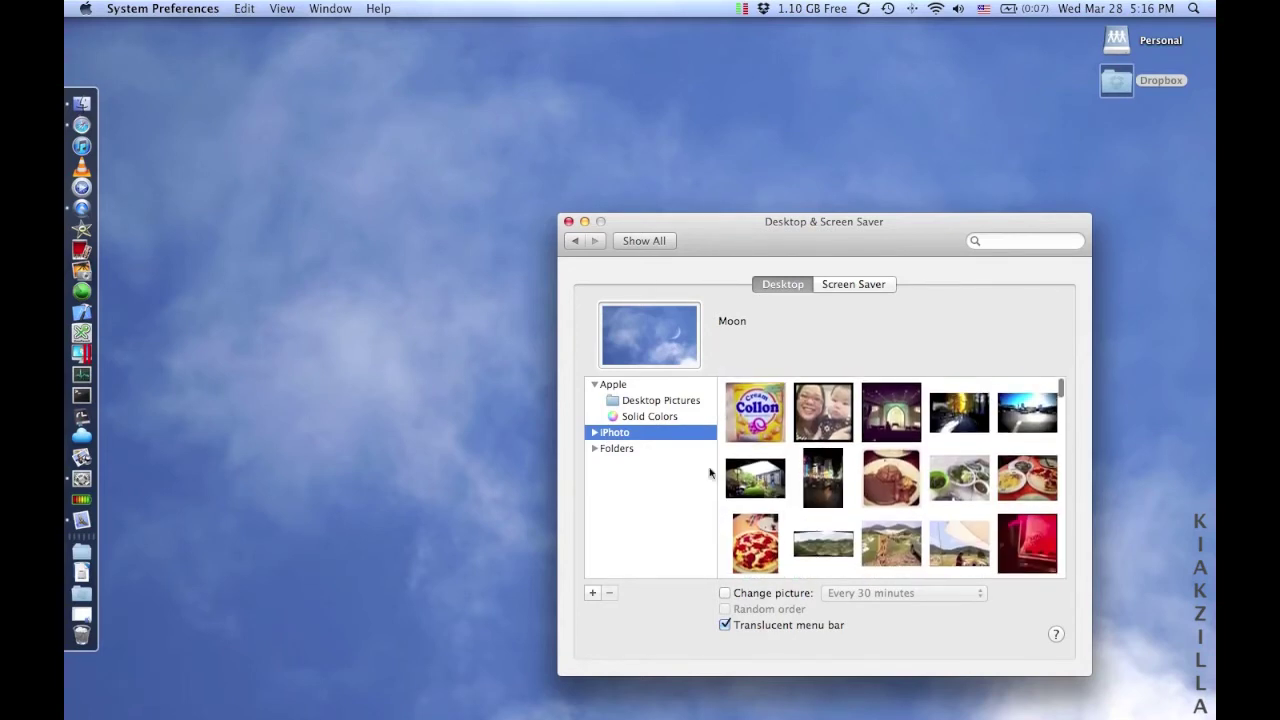
{"action": "left_click", "coordinate": [594, 432]}
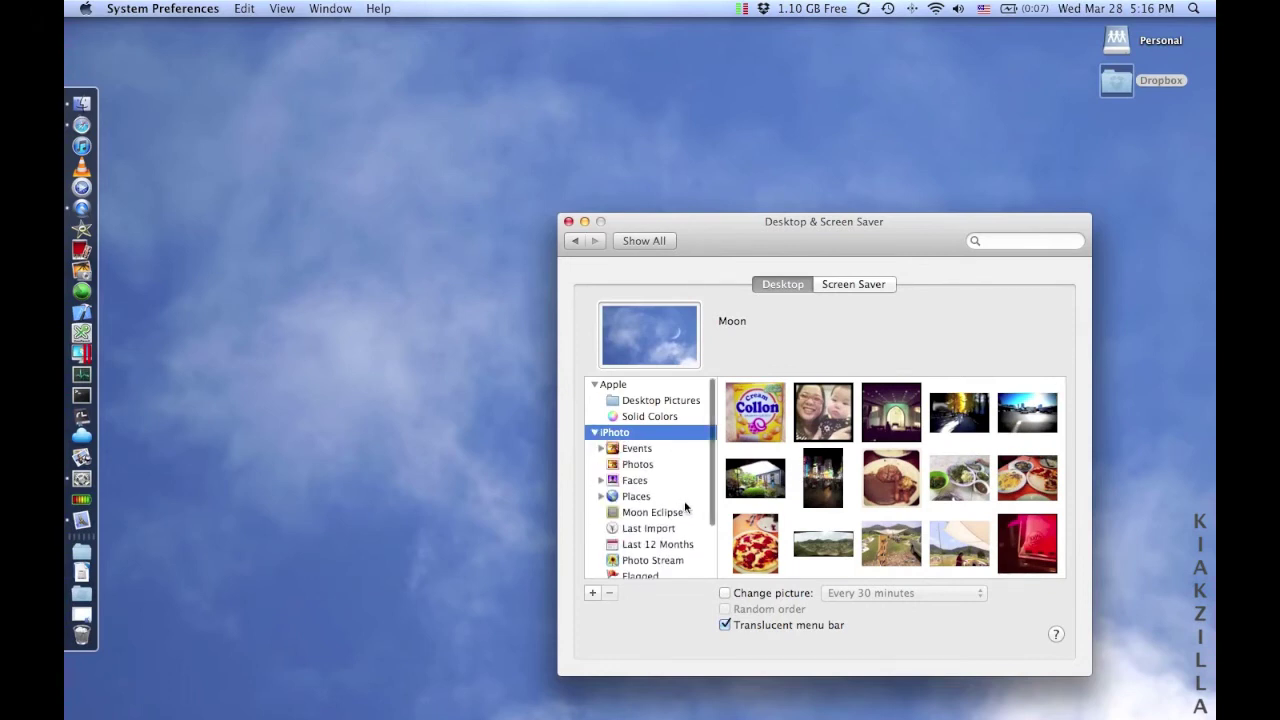
{"action": "scroll", "coordinate": [679, 508], "scroll_direction": "down", "scroll_amount": 1}
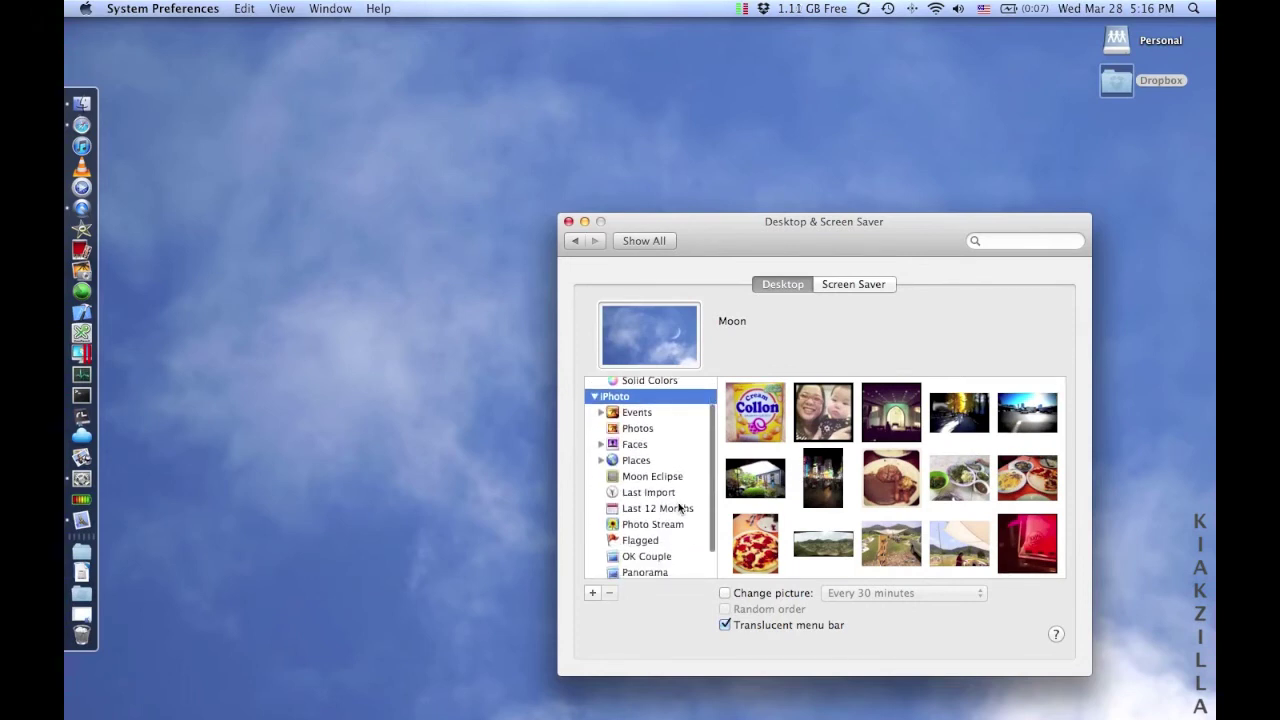
{"action": "scroll", "coordinate": [679, 508], "scroll_direction": "down", "scroll_amount": 1}
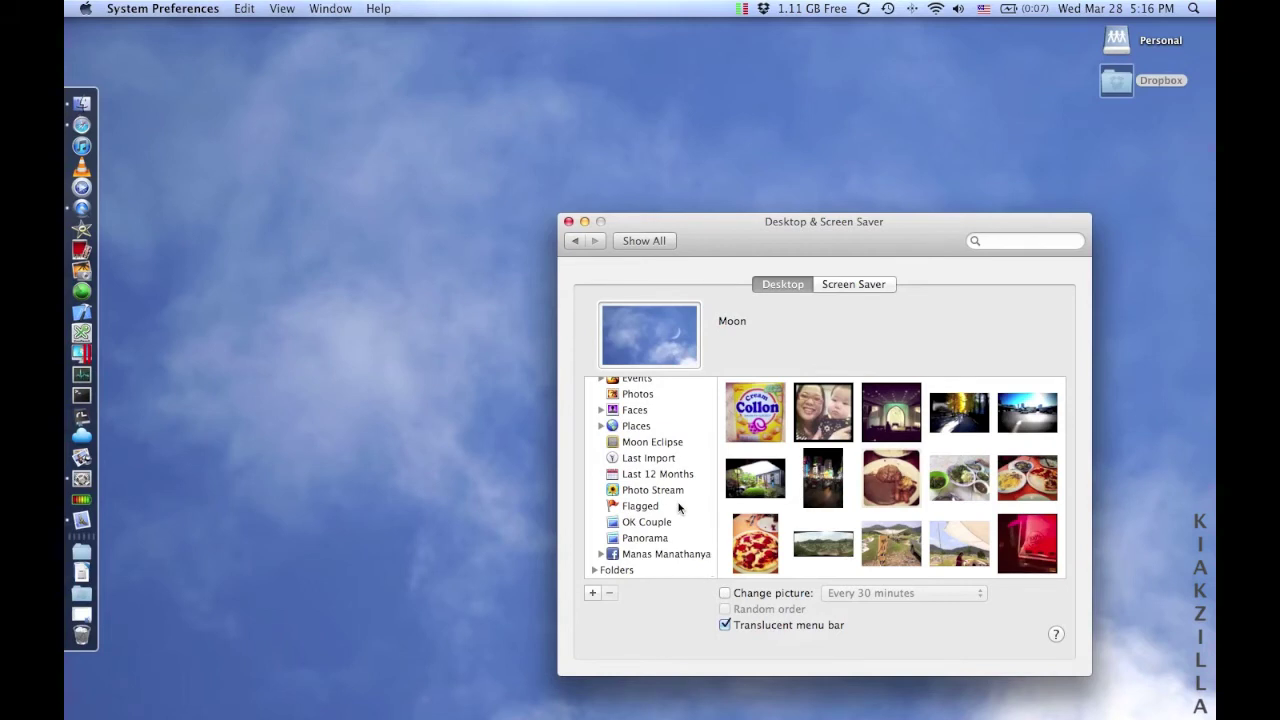
{"action": "scroll", "coordinate": [679, 508], "scroll_direction": "up", "scroll_amount": 1}
{"action": "scroll", "coordinate": [679, 508], "scroll_direction": "up", "scroll_amount": 3}
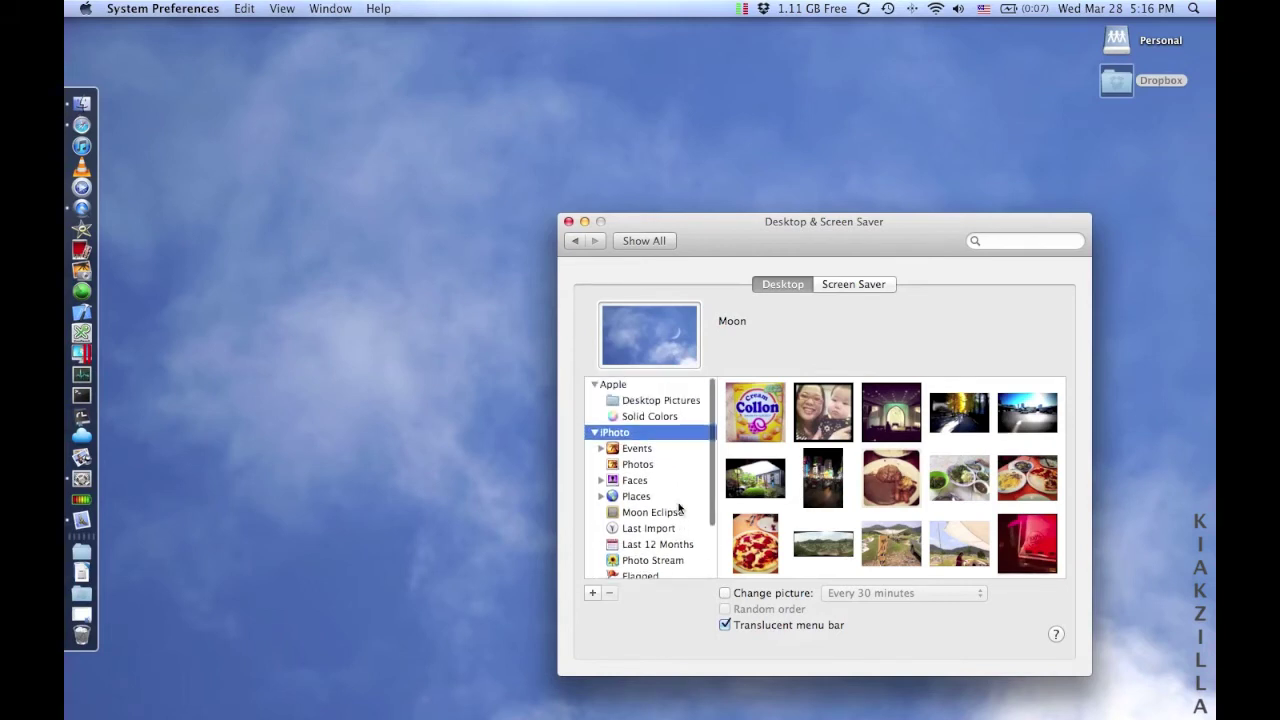
{"action": "left_click", "coordinate": [595, 432]}
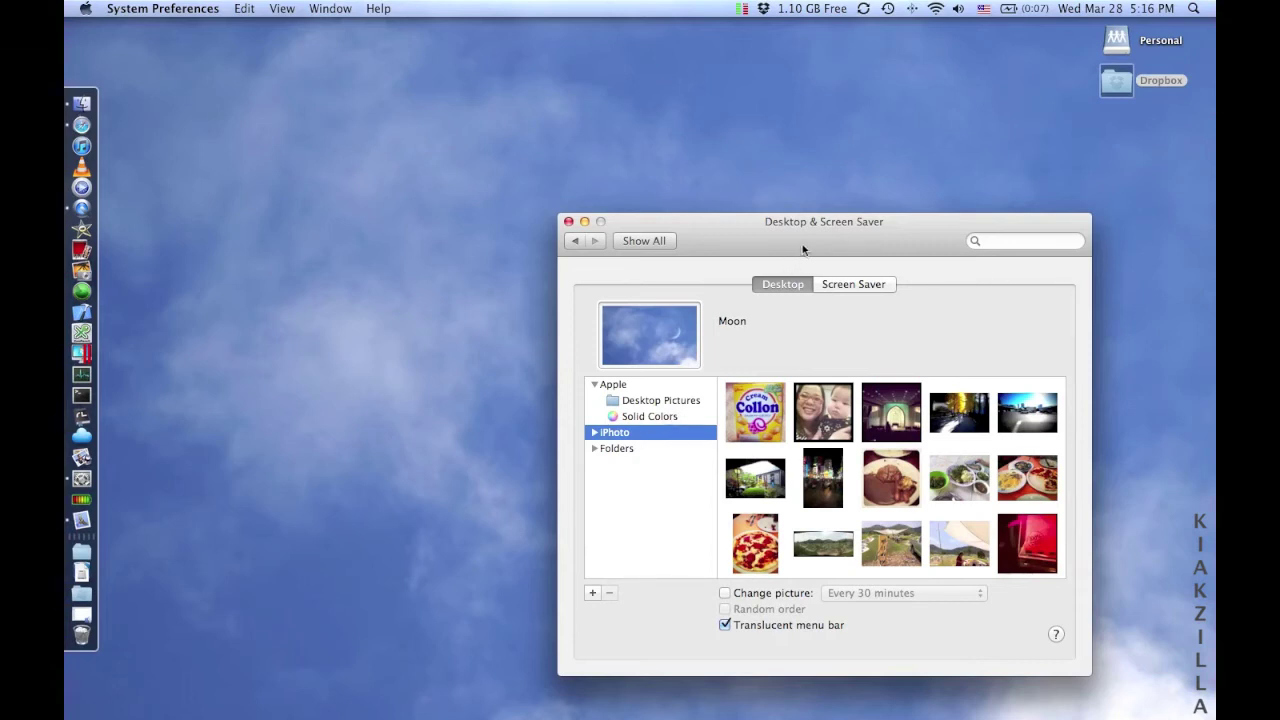
{"action": "left_click_drag", "start_coordinate": [802, 249], "coordinate": [559, 246]}
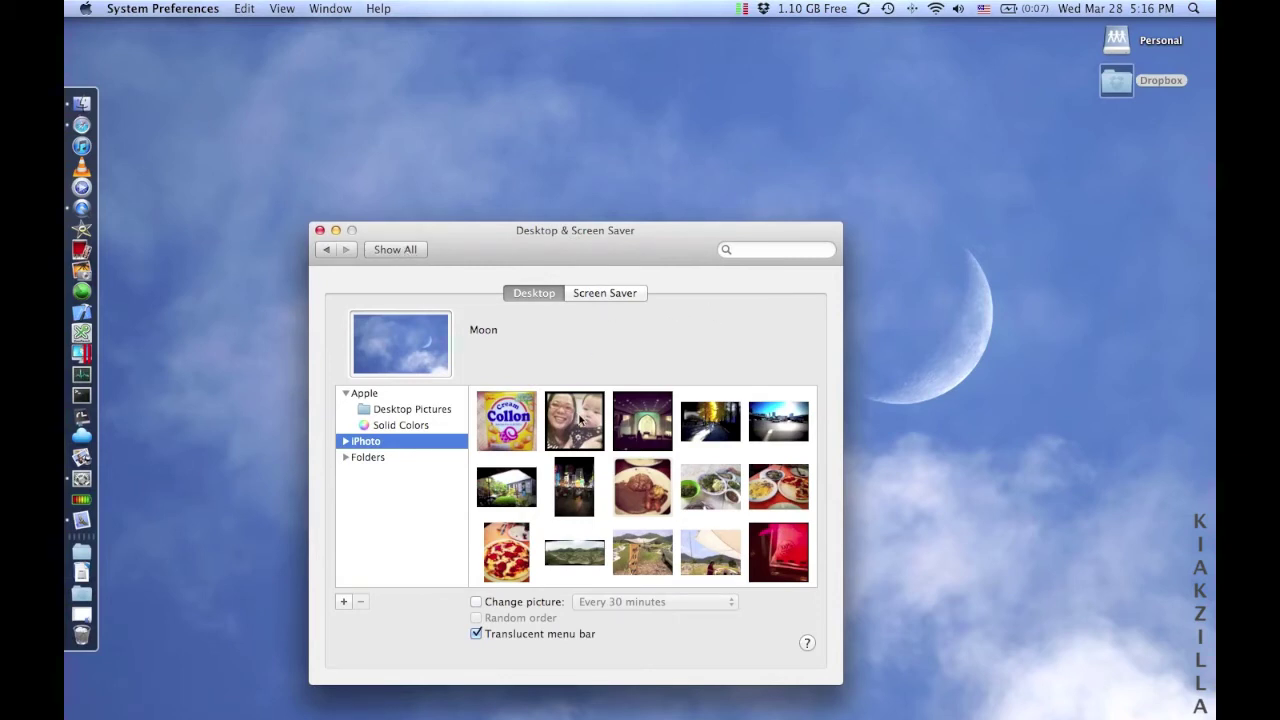
{"action": "scroll", "coordinate": [580, 420], "scroll_direction": "down", "scroll_amount": 3}
{"action": "left_click", "coordinate": [612, 293]}
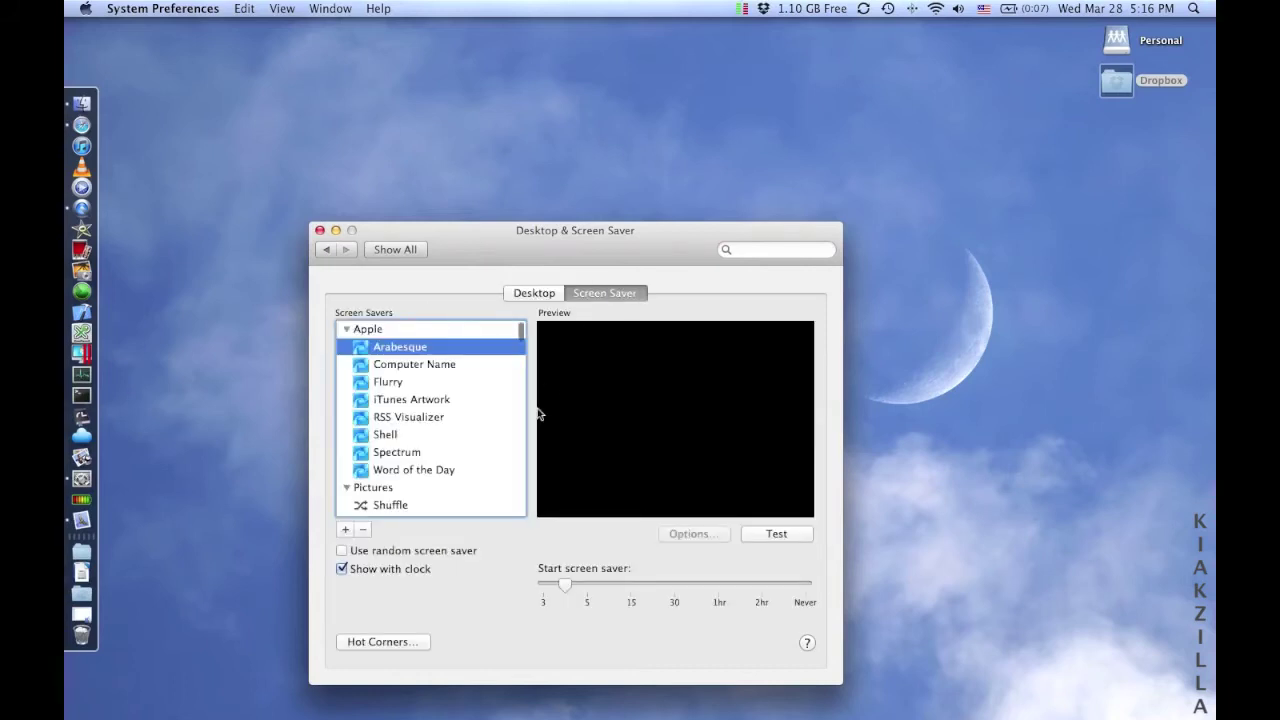
{"action": "left_click", "coordinate": [433, 367]}
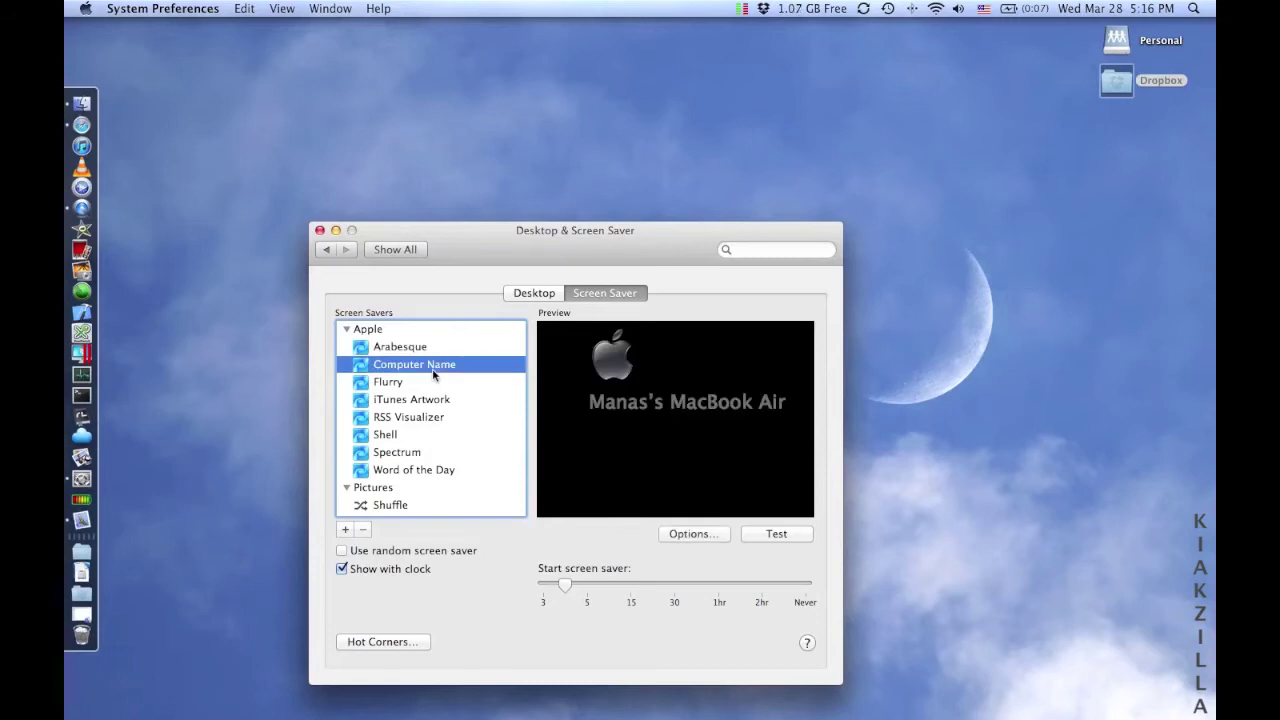
{"action": "left_click", "coordinate": [388, 384]}
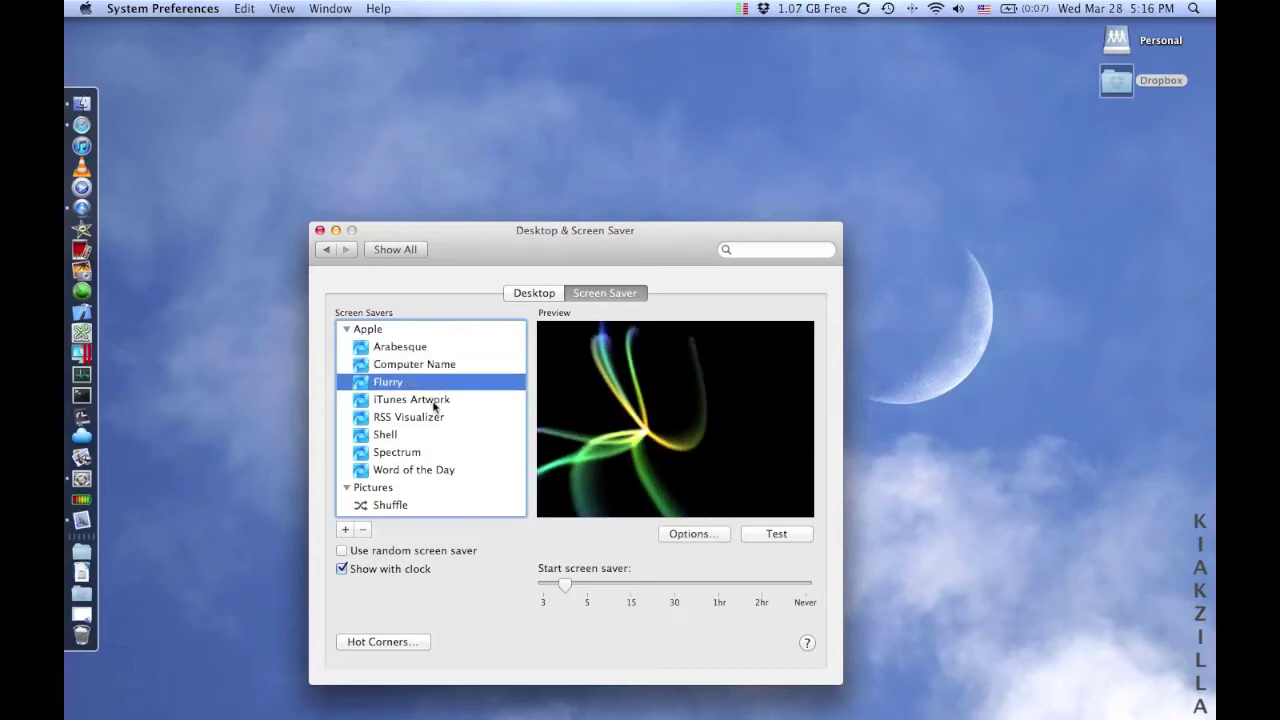
{"action": "left_click", "coordinate": [430, 400]}
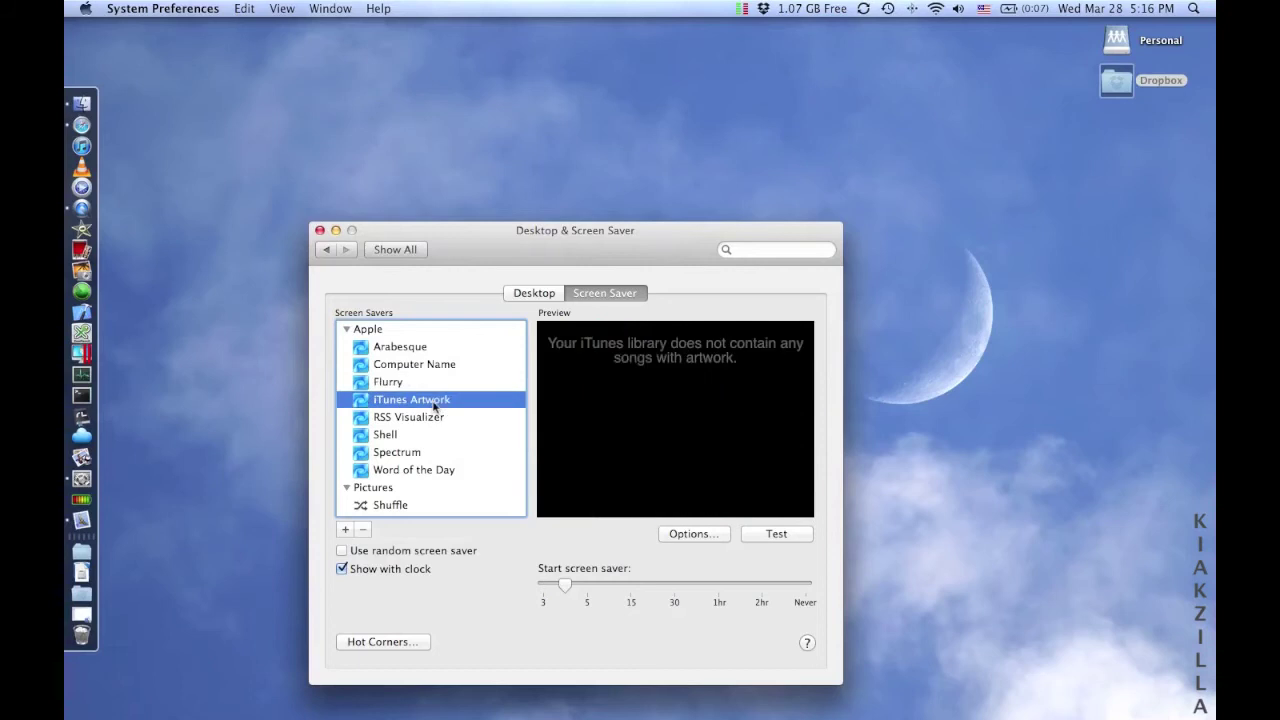
{"action": "left_click", "coordinate": [412, 420]}
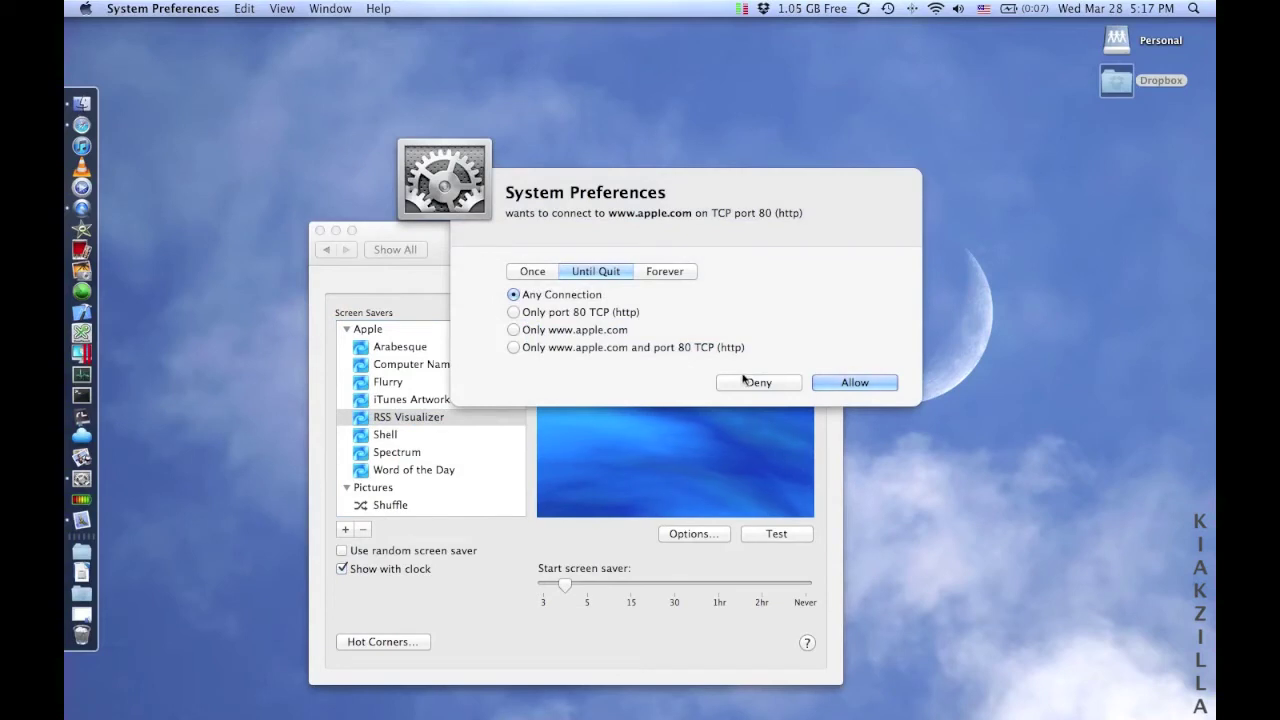
{"action": "left_click", "coordinate": [850, 382]}
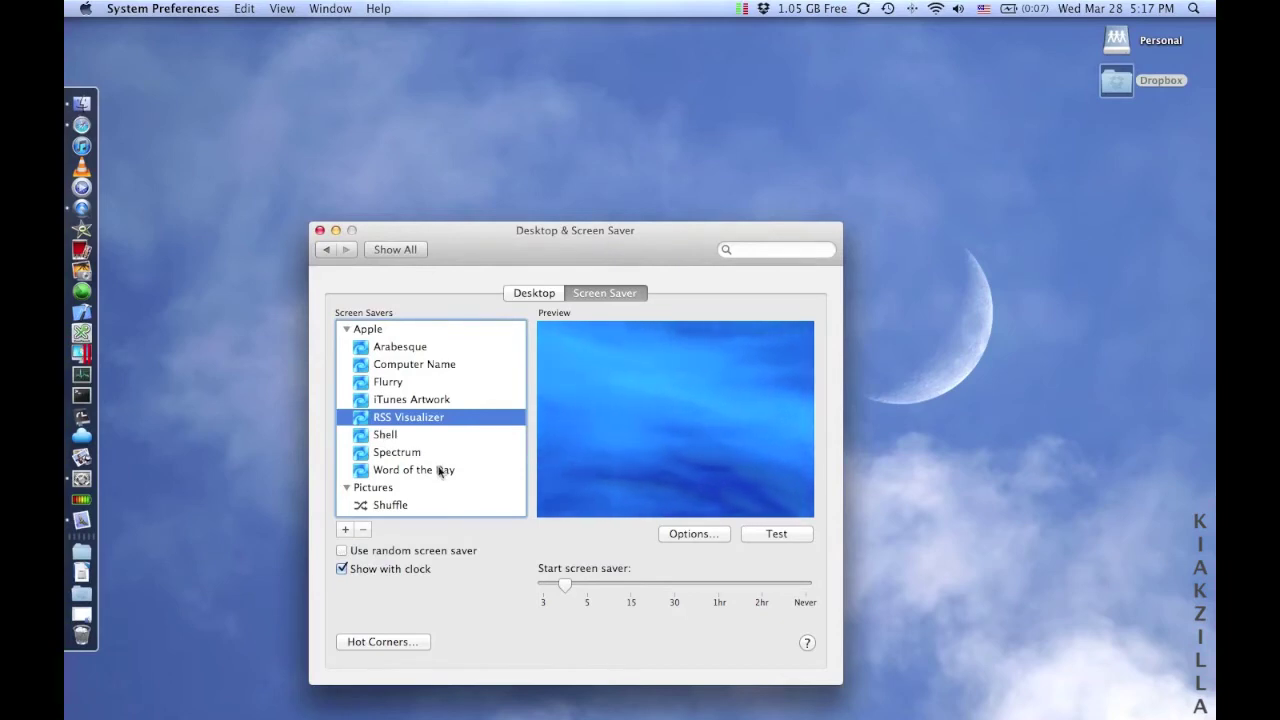
Preview the Arabesque screen saver, and select Flurry and view its color, streams, thickness and speed options without changing them
{"action": "left_click", "coordinate": [409, 347]}
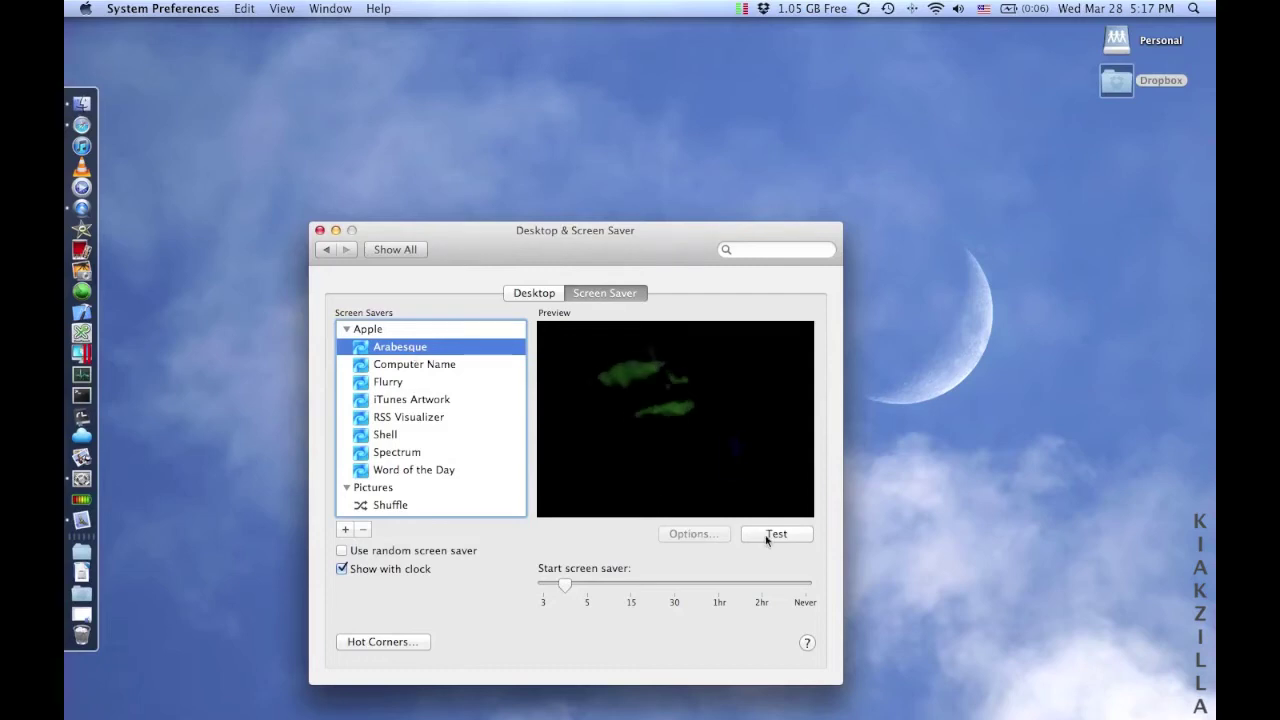
{"action": "left_click", "coordinate": [389, 384]}
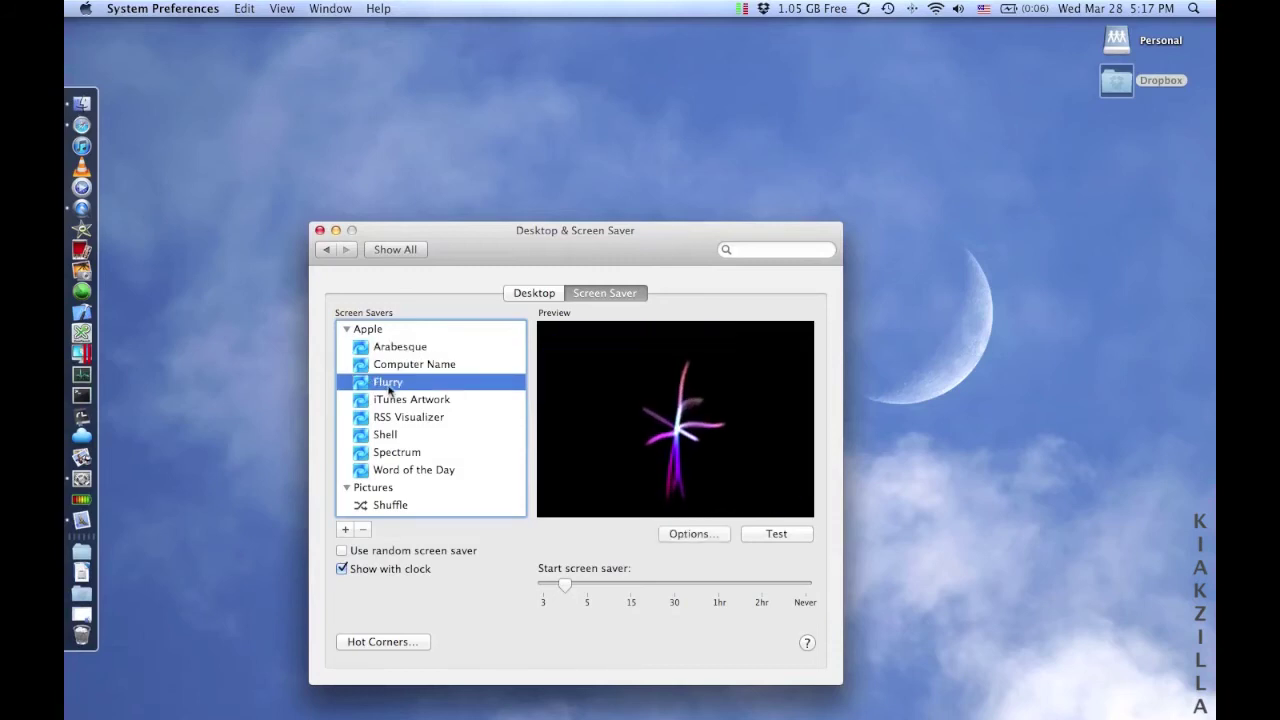
{"action": "left_click", "coordinate": [710, 533]}
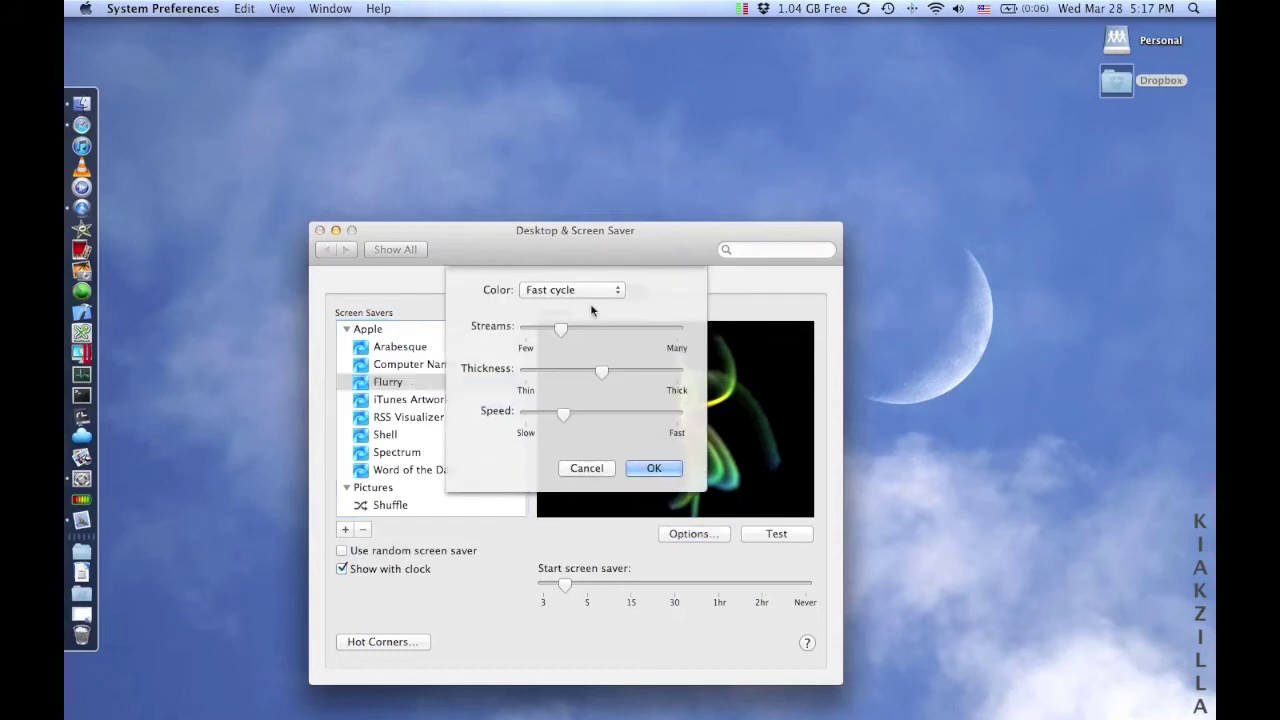
{"action": "left_click", "coordinate": [600, 476]}
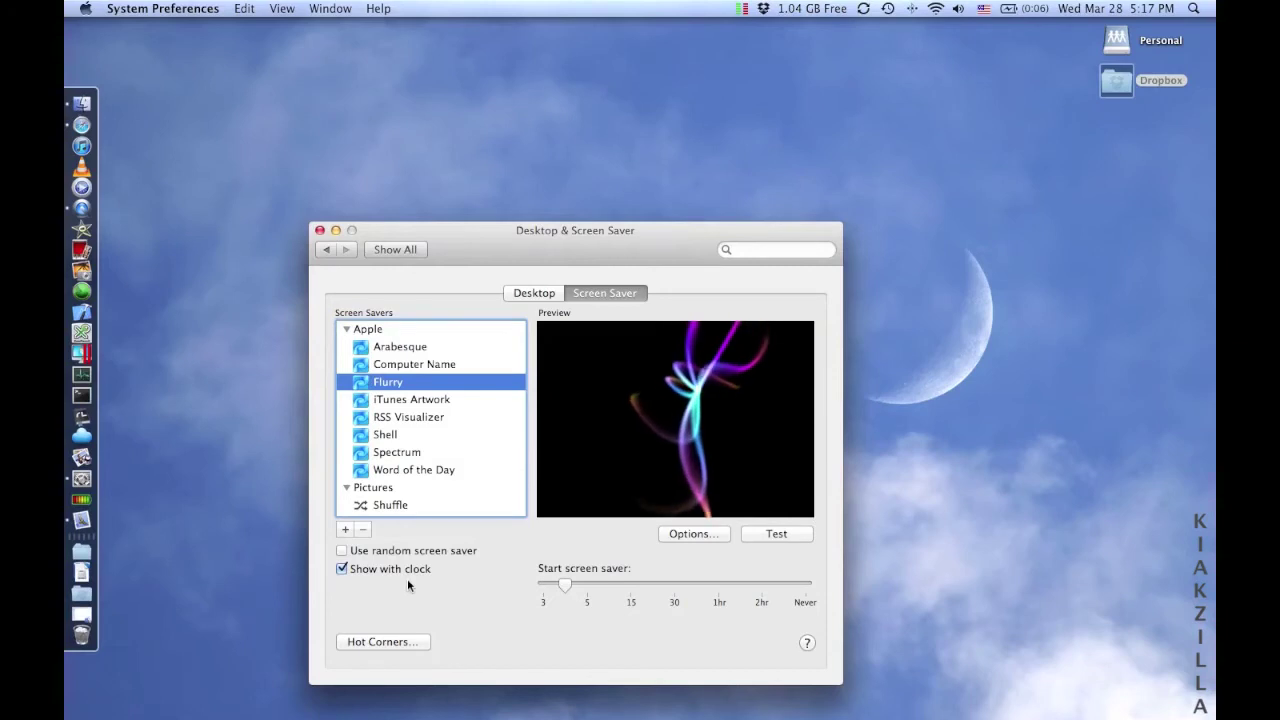
Set the top-right hot corner of the screen to Start Screen Saver and try it out
{"action": "left_click", "coordinate": [409, 645]}
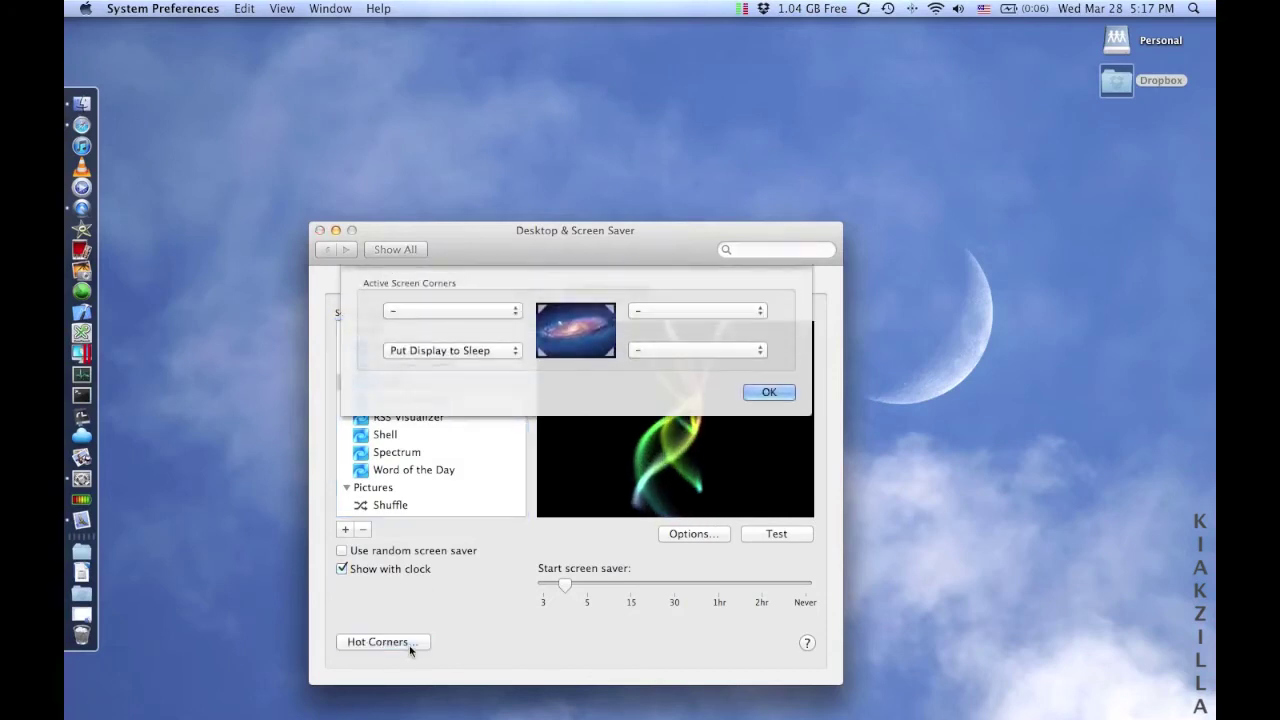
{"action": "left_click", "coordinate": [716, 312]}
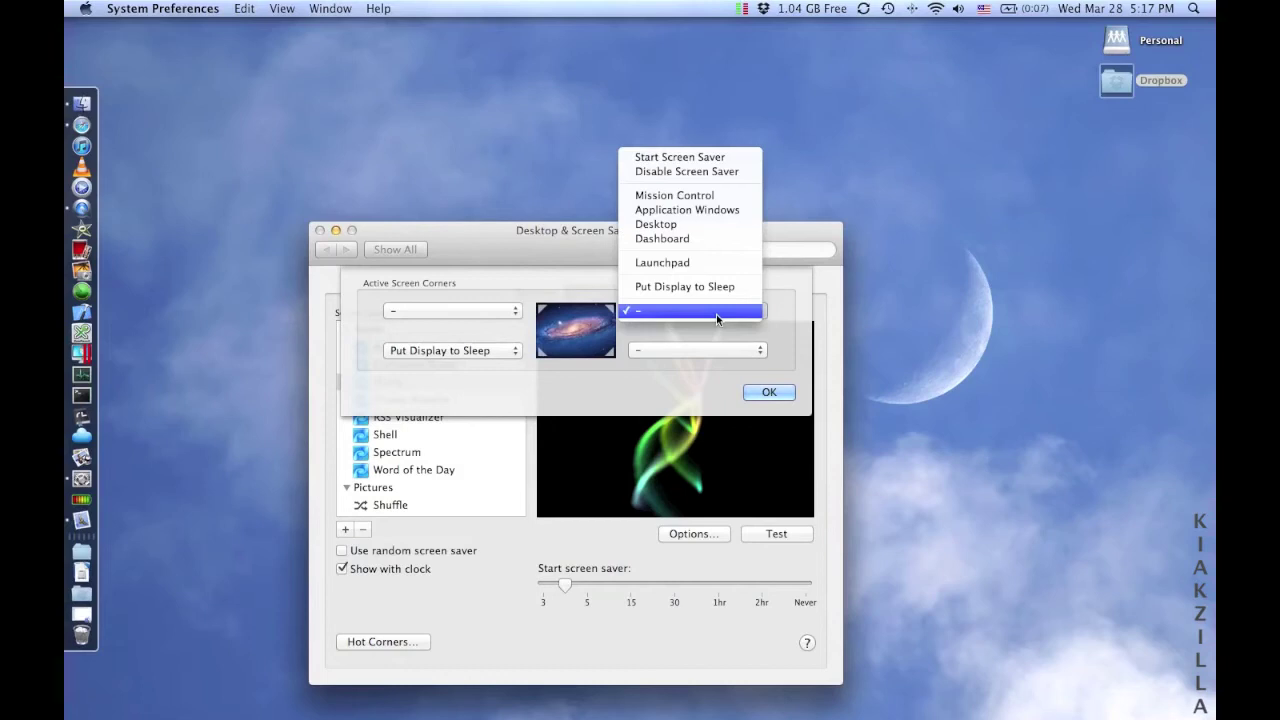
{"action": "left_click", "coordinate": [729, 159]}
{"action": "left_click", "coordinate": [768, 392]}
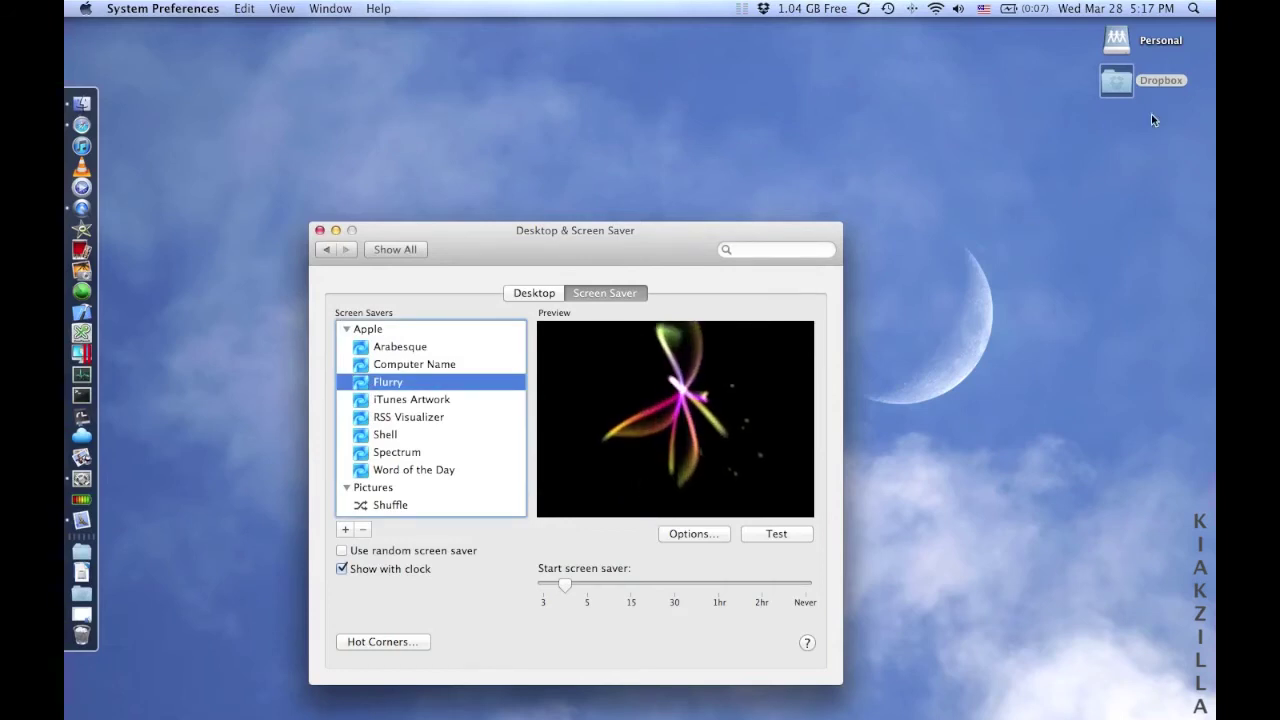
{"action": "mouse_move", "coordinate": [1215, 1]}
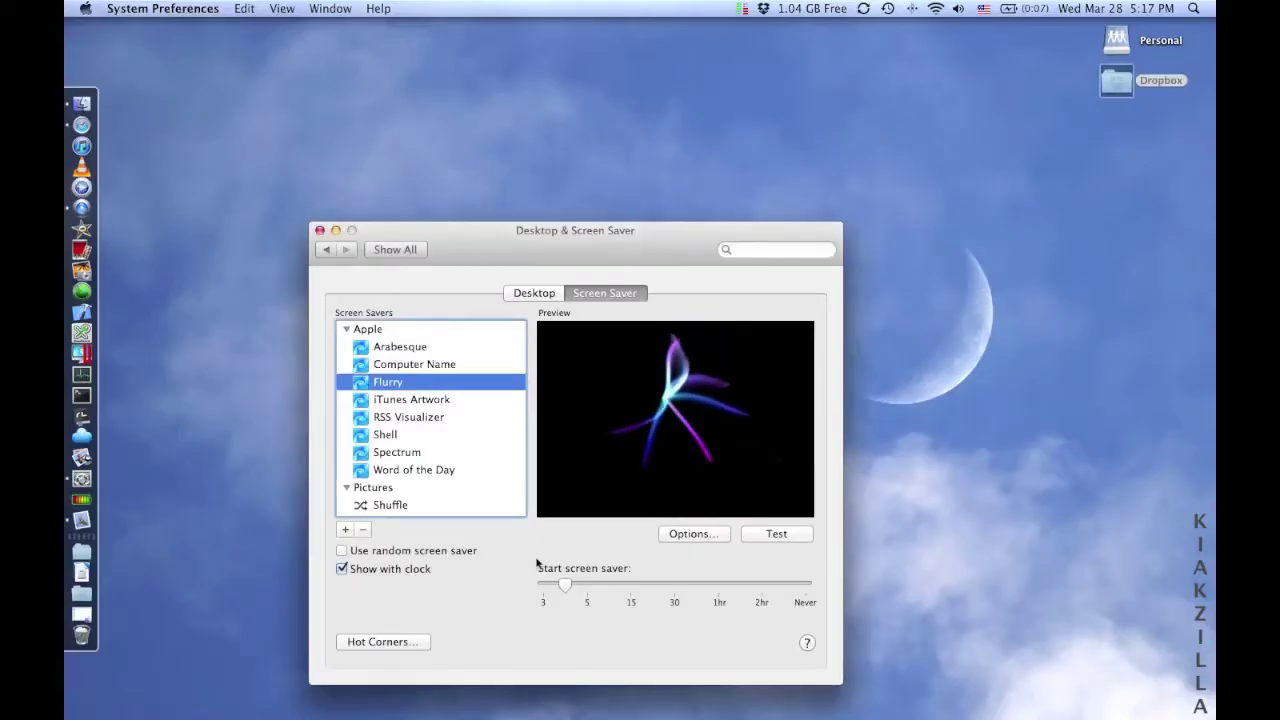
Clear the action assigned to the top-right hot corner, leaving it set to none, and confirm the hot corner settings
{"action": "left_click", "coordinate": [406, 643]}
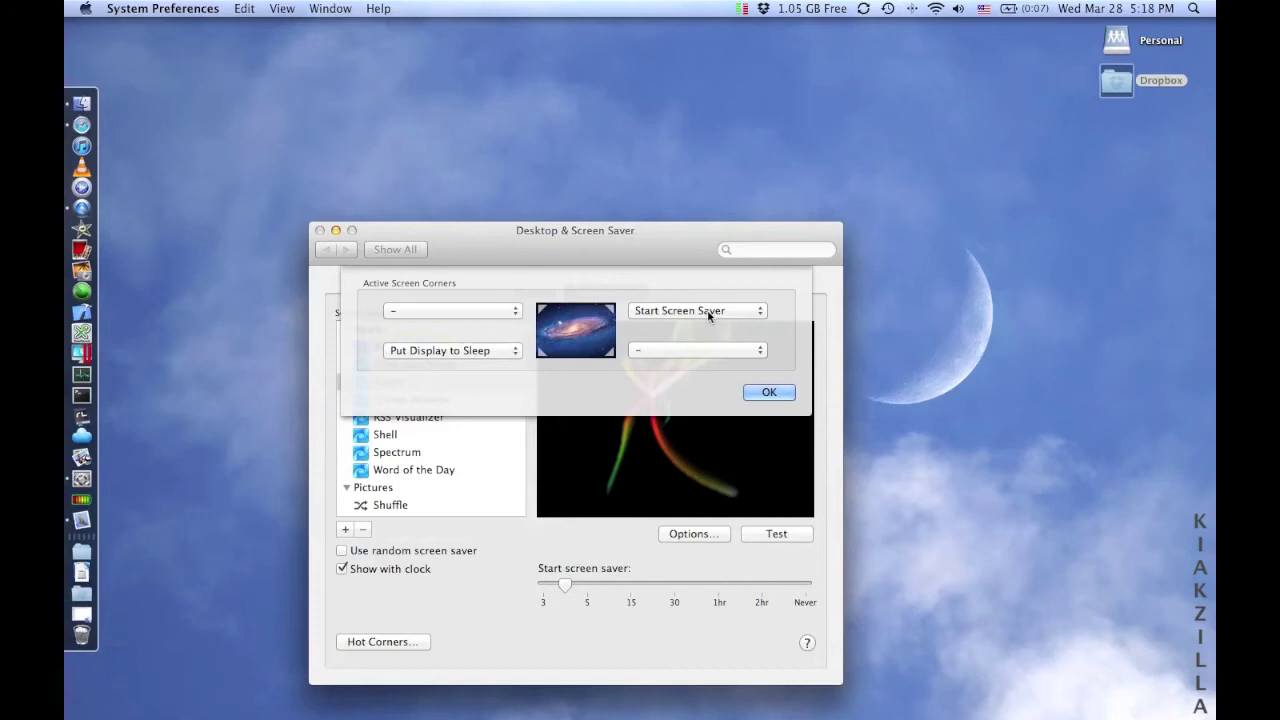
{"action": "left_click", "coordinate": [708, 316]}
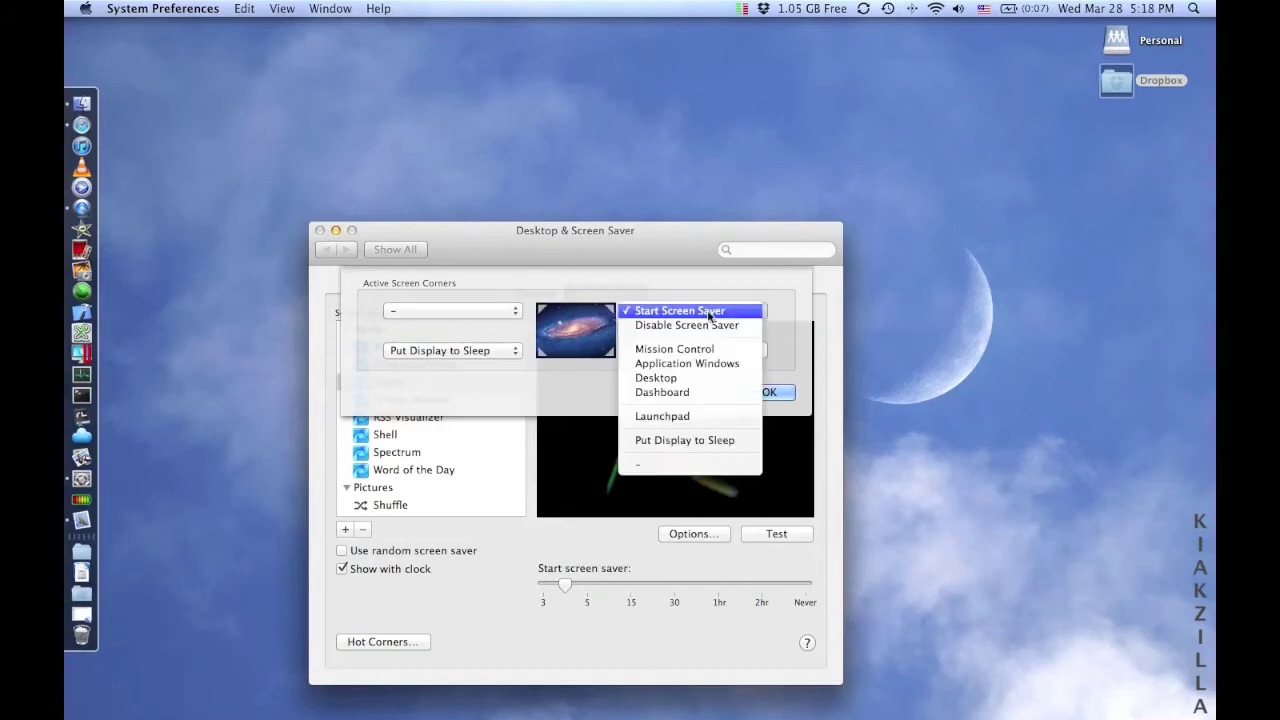
{"action": "left_click", "coordinate": [698, 463]}
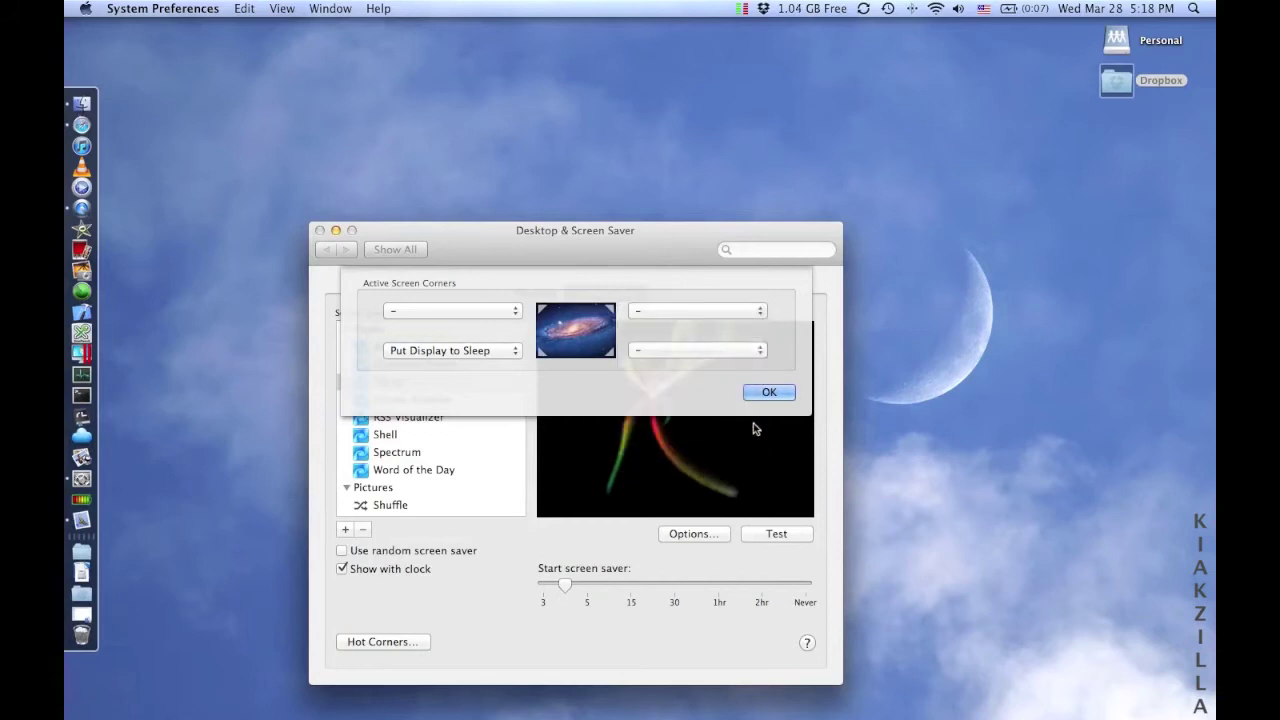
{"action": "left_click", "coordinate": [769, 392]}
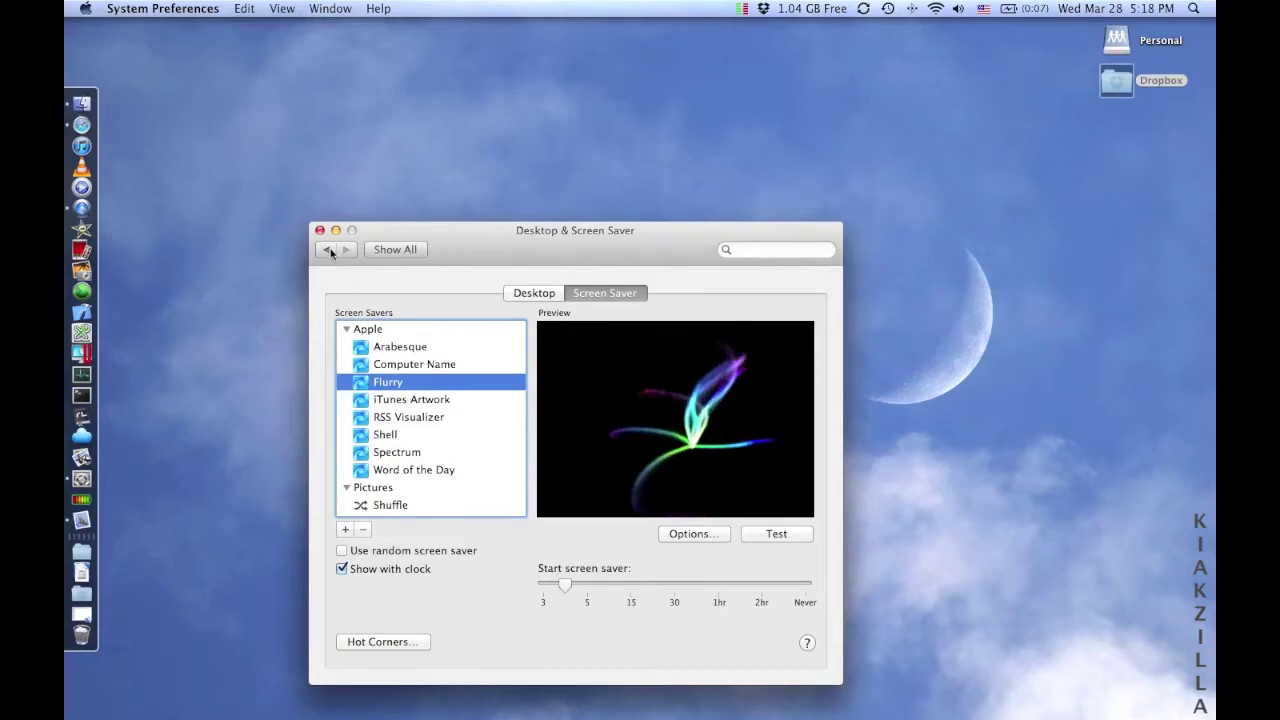
Open the Language & Text preferences and view the preferred language list and the order choices for sorted lists
{"action": "left_click", "coordinate": [391, 252]}
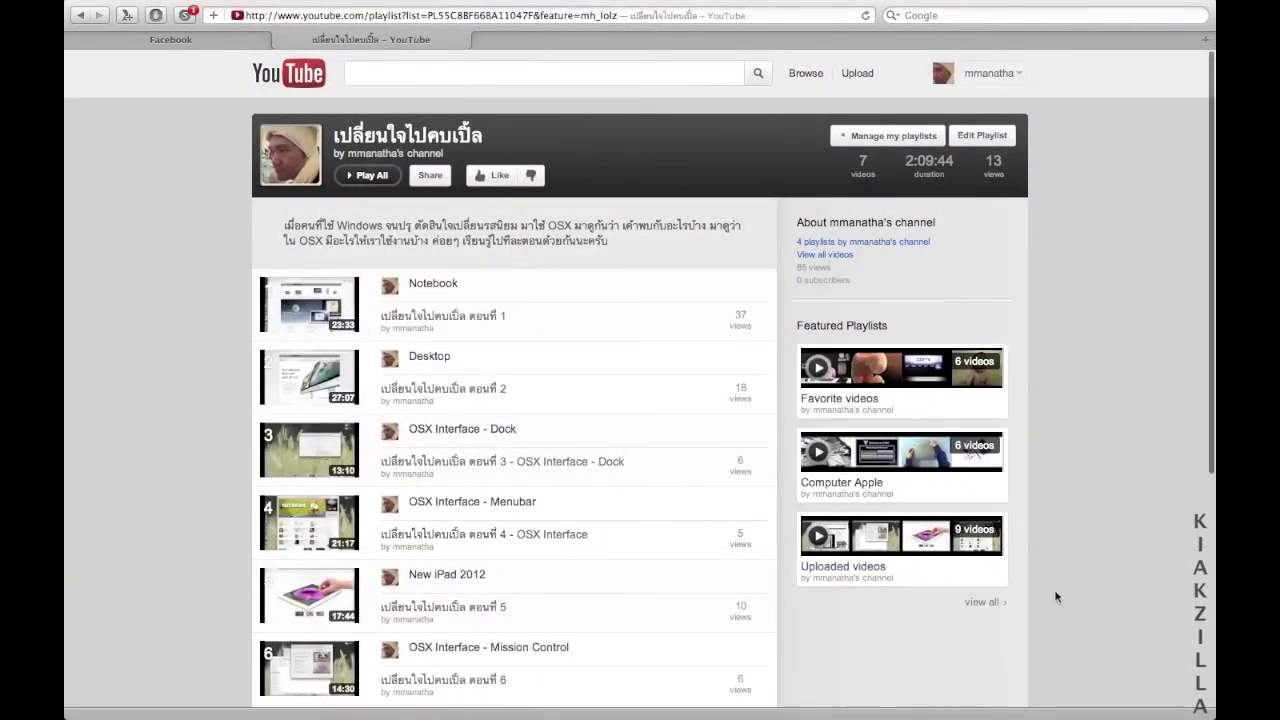
{"action": "scroll", "coordinate": [1054, 590], "scroll_direction": "down", "scroll_amount": 3}
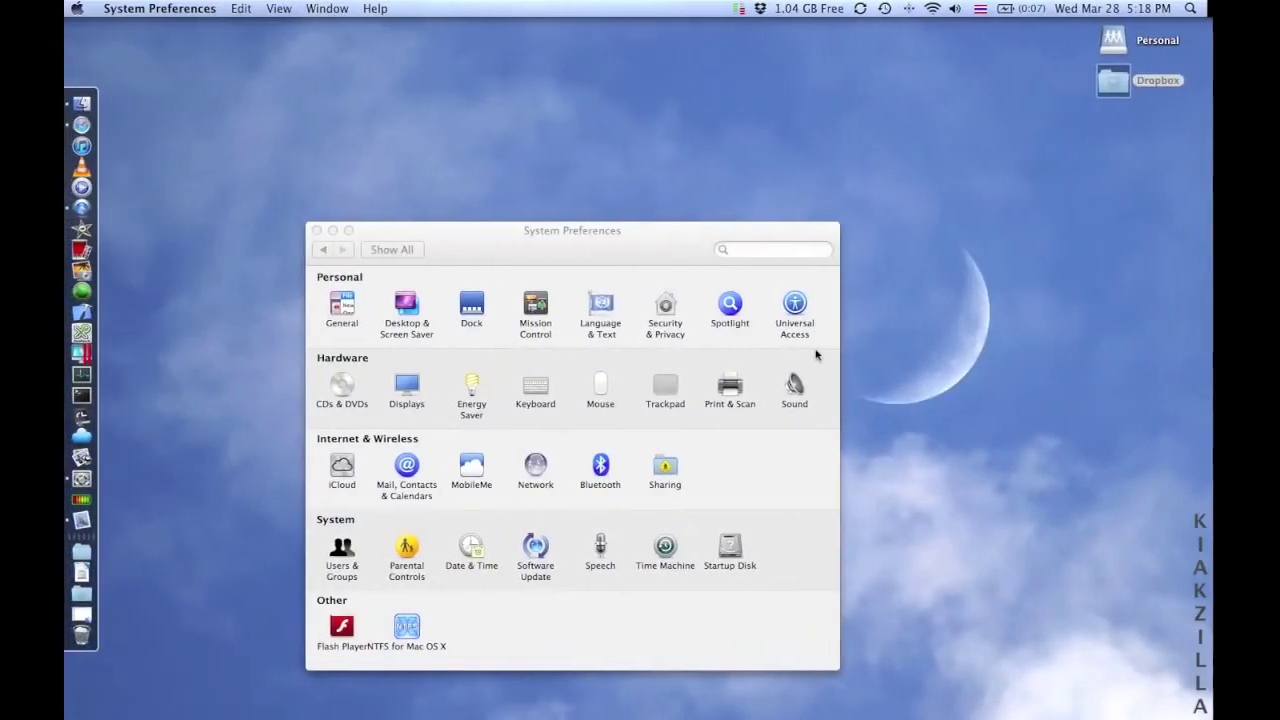
{"action": "left_click", "coordinate": [603, 318]}
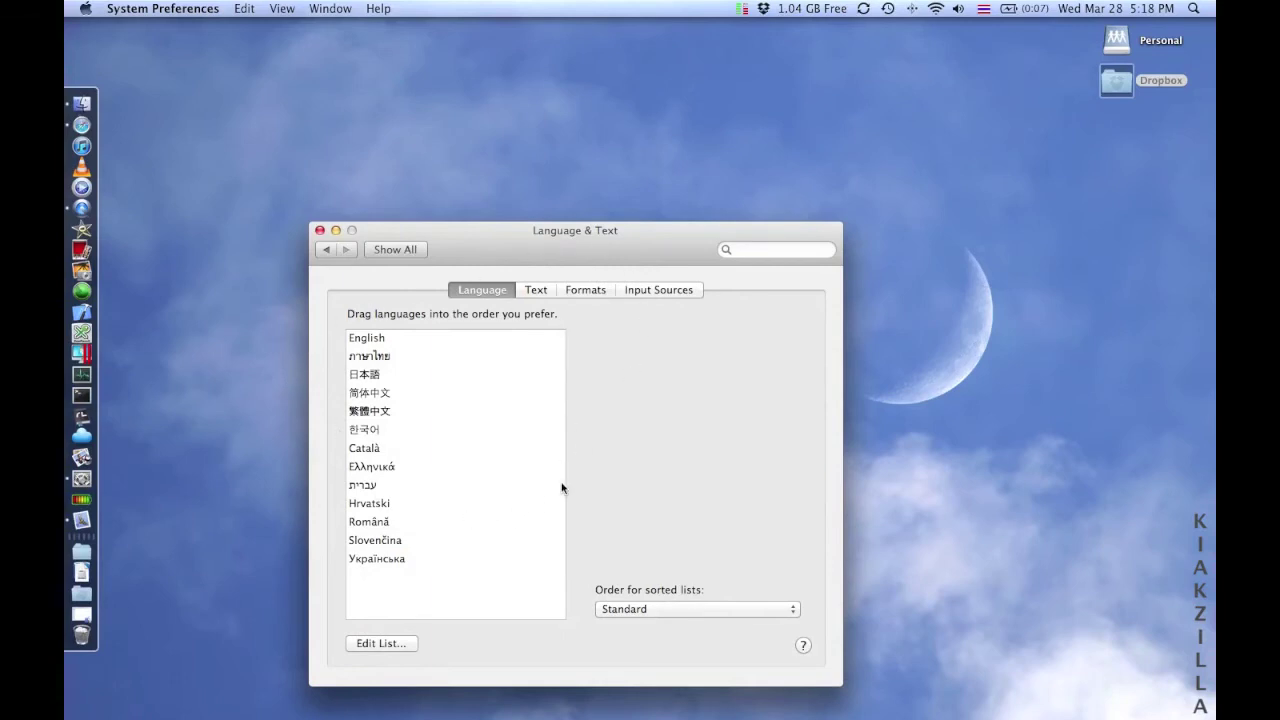
{"action": "left_click", "coordinate": [390, 563]}
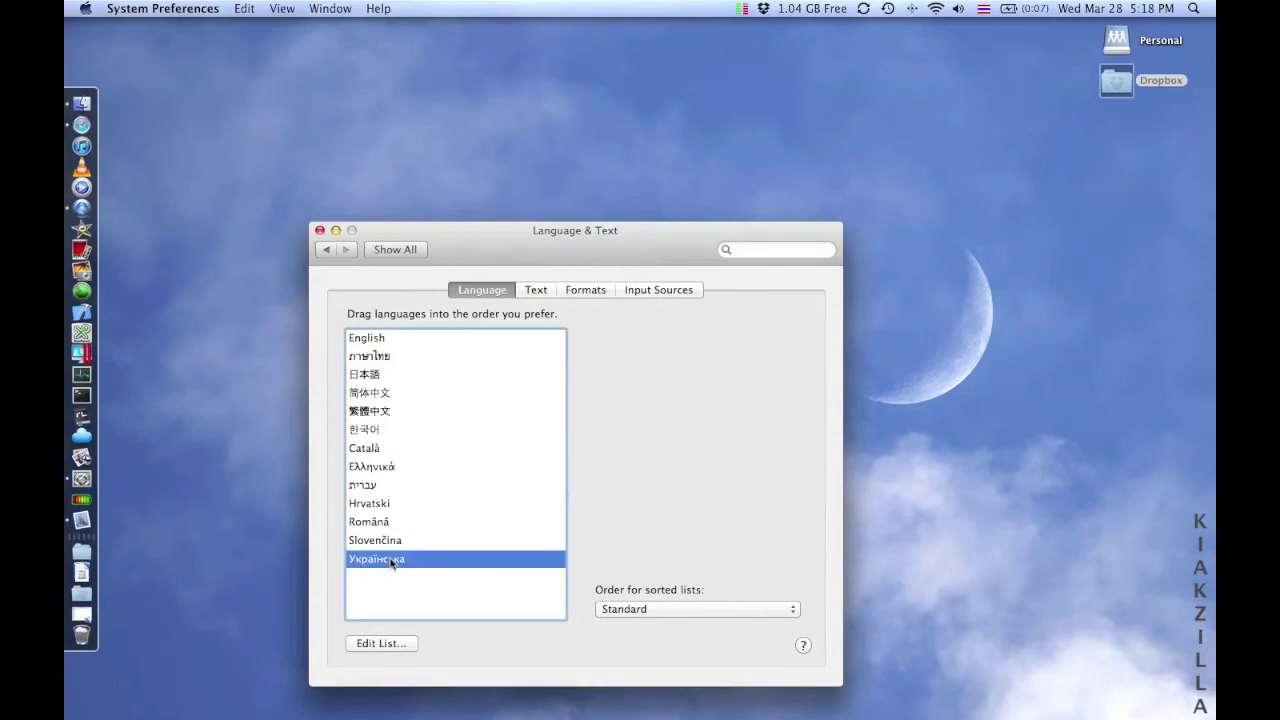
{"action": "left_click", "coordinate": [377, 340]}
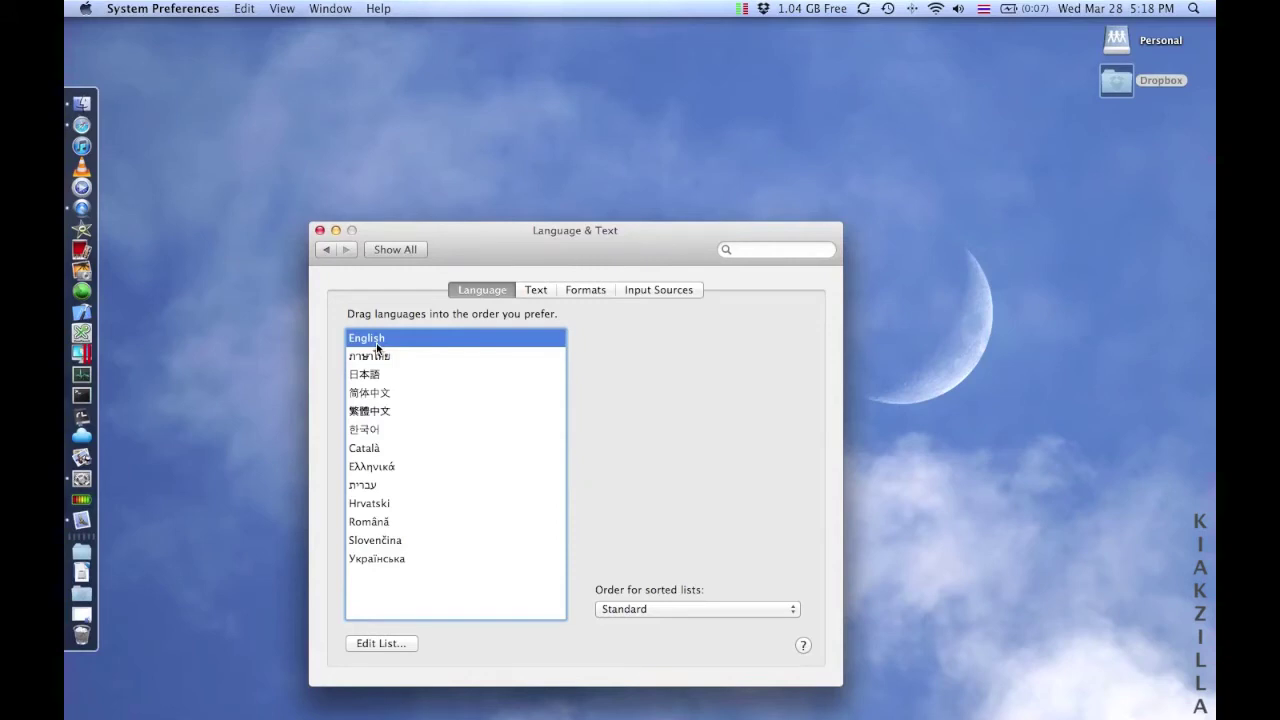
{"action": "left_click", "coordinate": [661, 610]}
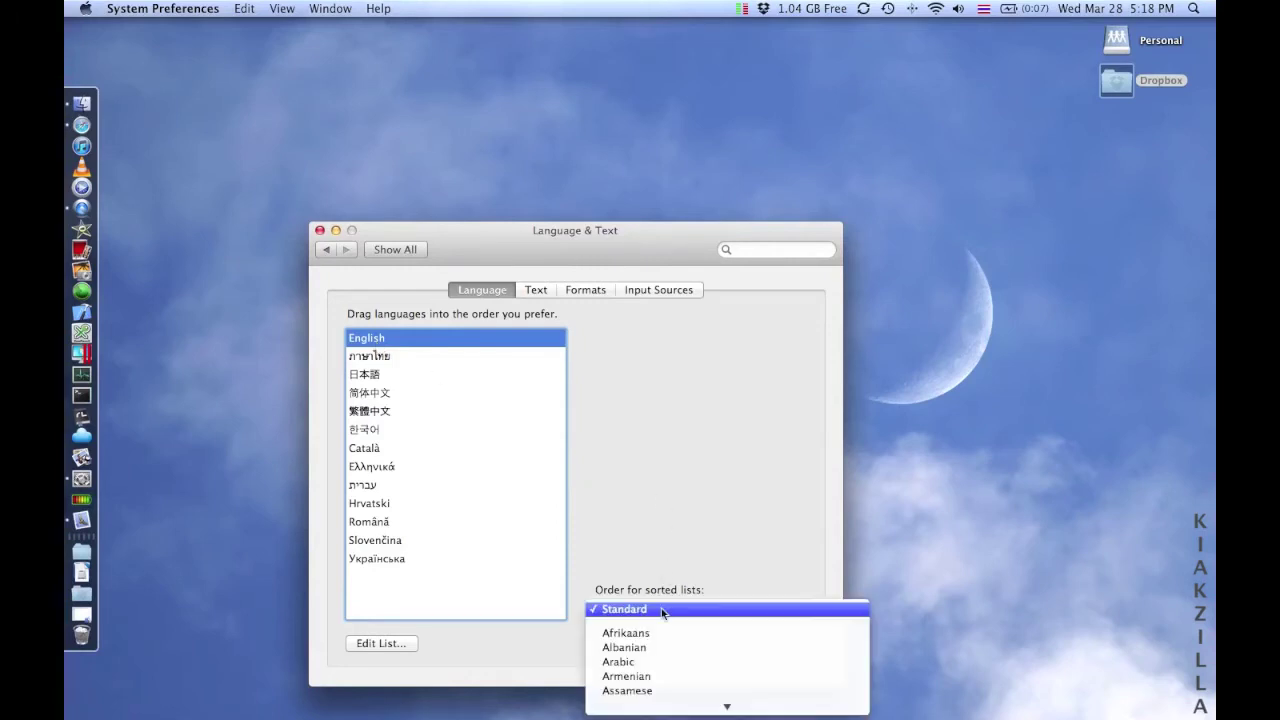
{"action": "left_click", "coordinate": [708, 566]}
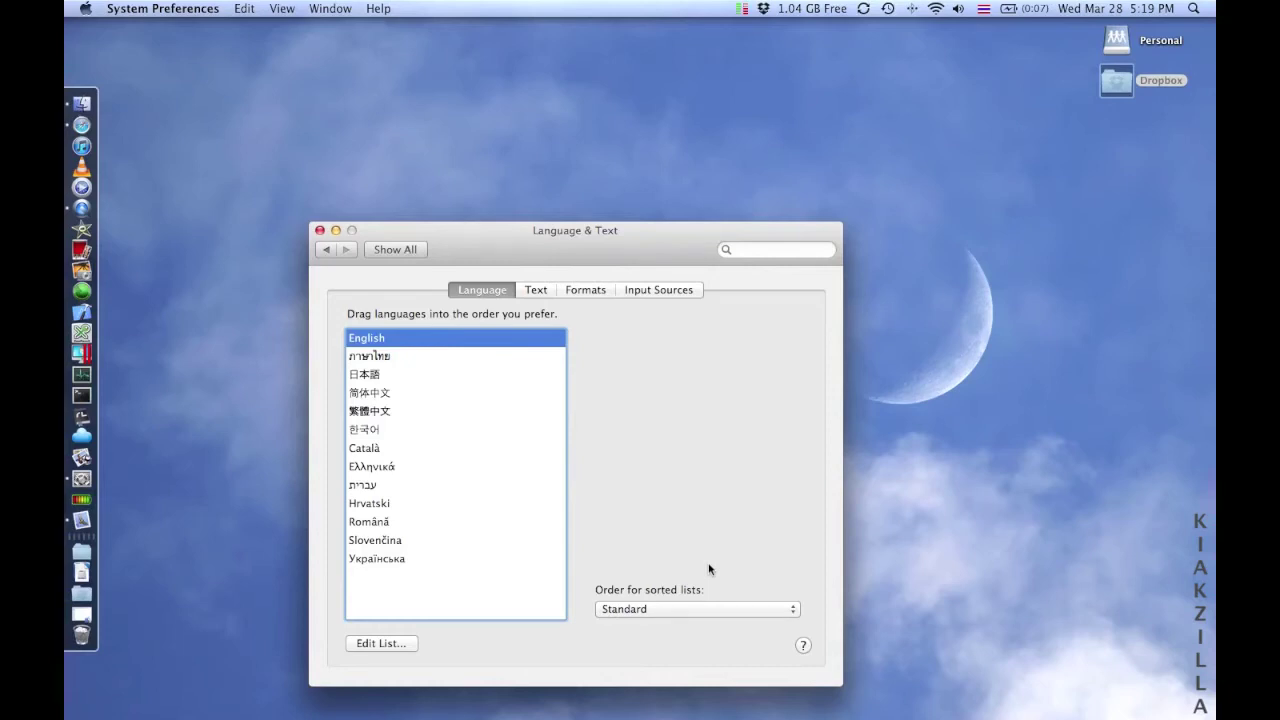
{"action": "left_click", "coordinate": [386, 377]}
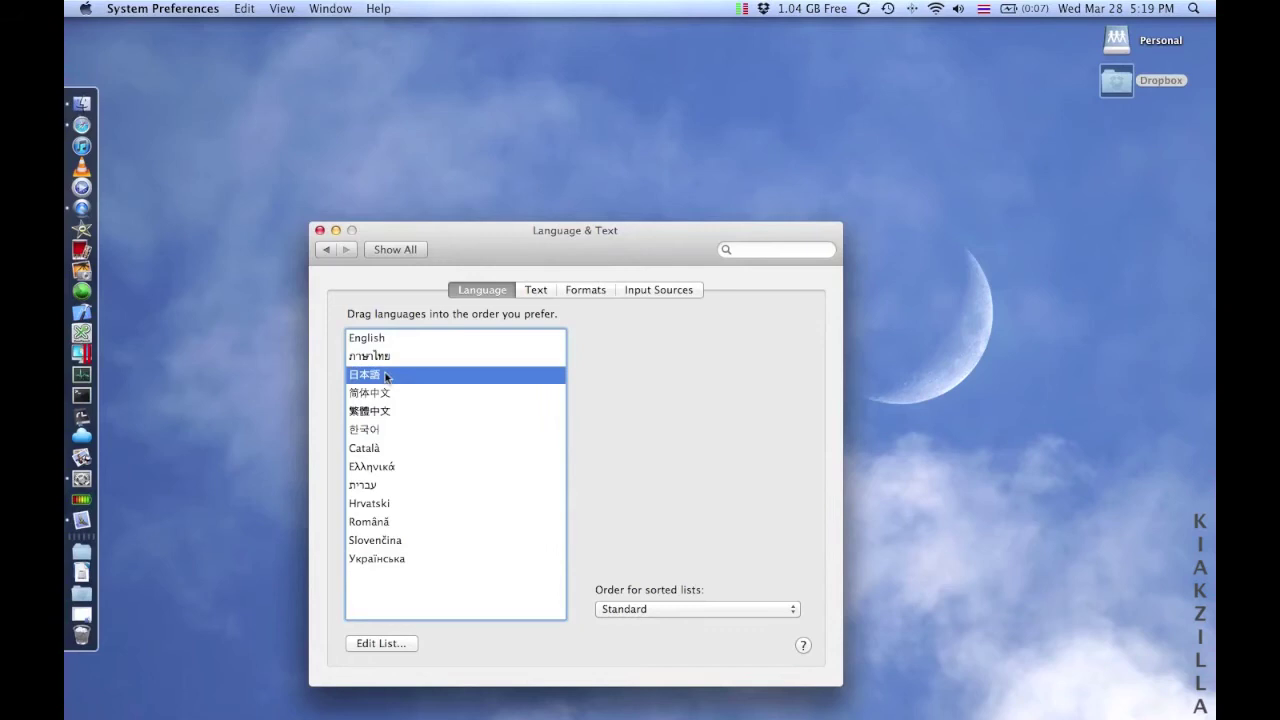
Reduce the Languages list to only English and ภาษาไทย by excluding every other shown language, and apply the change
{"action": "left_click", "coordinate": [407, 650]}
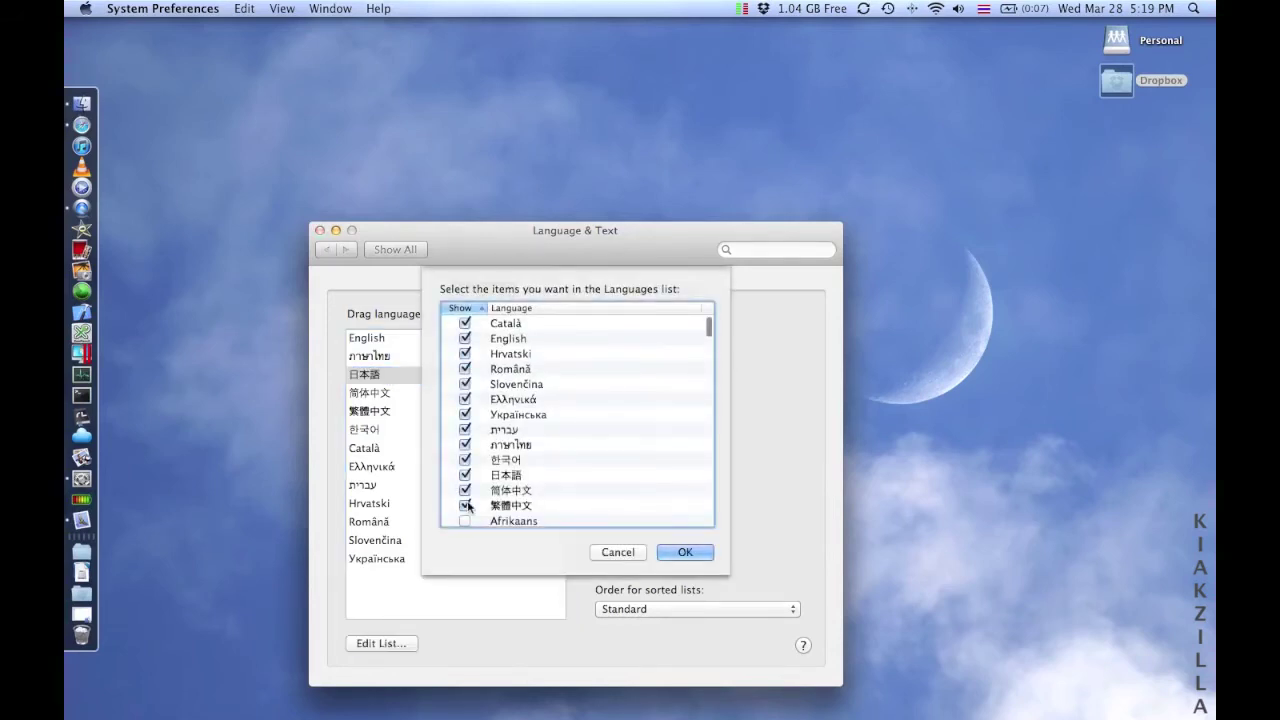
{"action": "left_click", "coordinate": [466, 506]}
{"action": "left_click", "coordinate": [465, 490]}
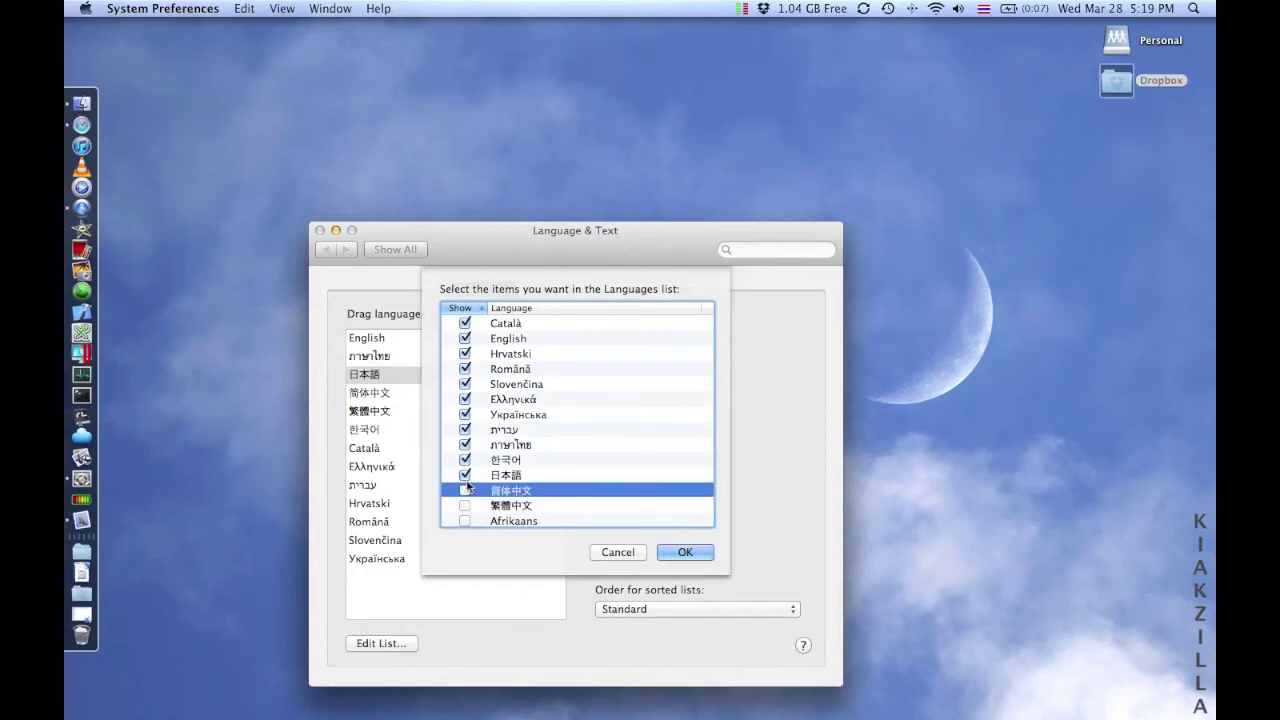
{"action": "left_click", "coordinate": [466, 475]}
{"action": "left_click", "coordinate": [465, 460]}
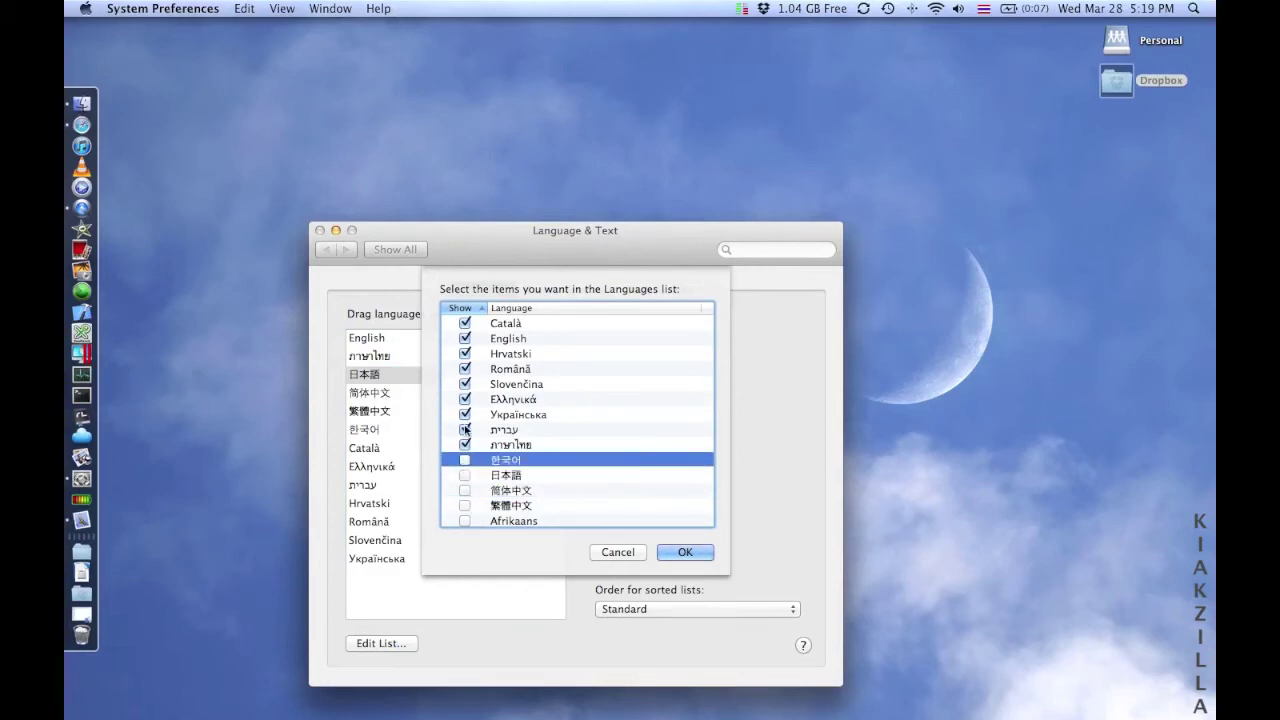
{"action": "left_click", "coordinate": [465, 430]}
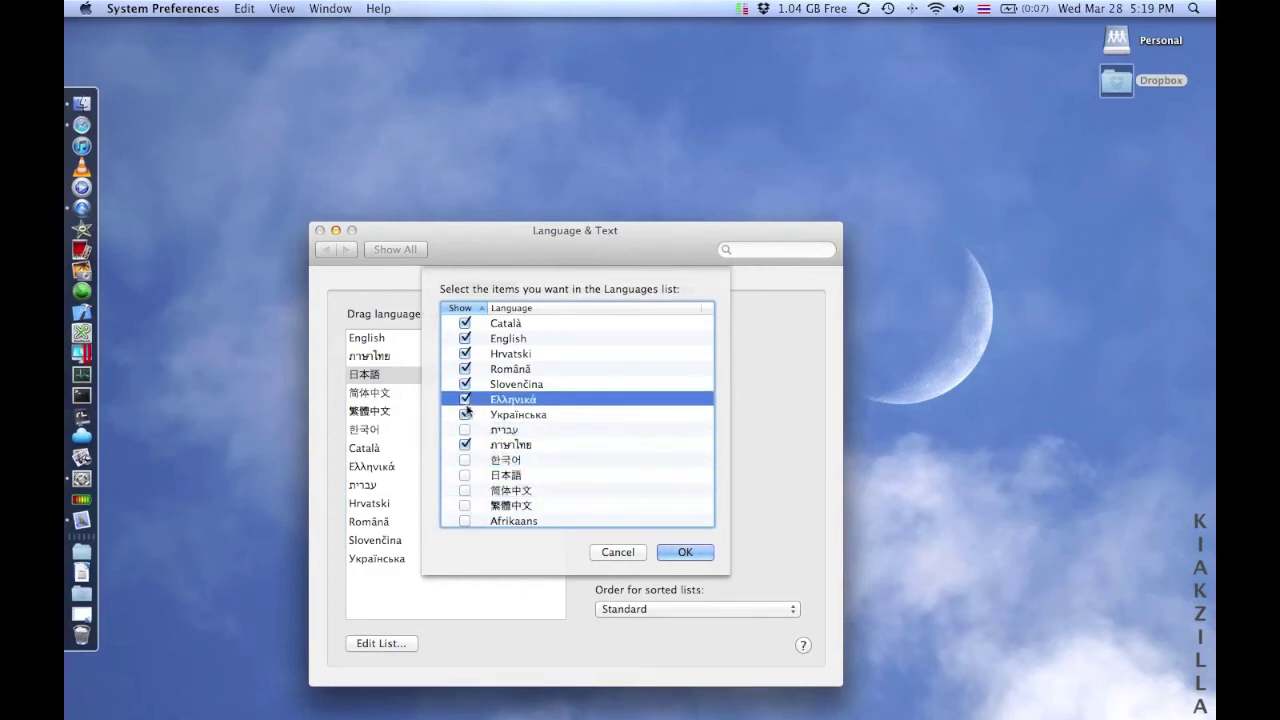
{"action": "left_click", "coordinate": [465, 405]}
{"action": "left_click", "coordinate": [465, 414]}
{"action": "left_click", "coordinate": [466, 399]}
{"action": "left_click", "coordinate": [465, 384]}
{"action": "left_click", "coordinate": [465, 369]}
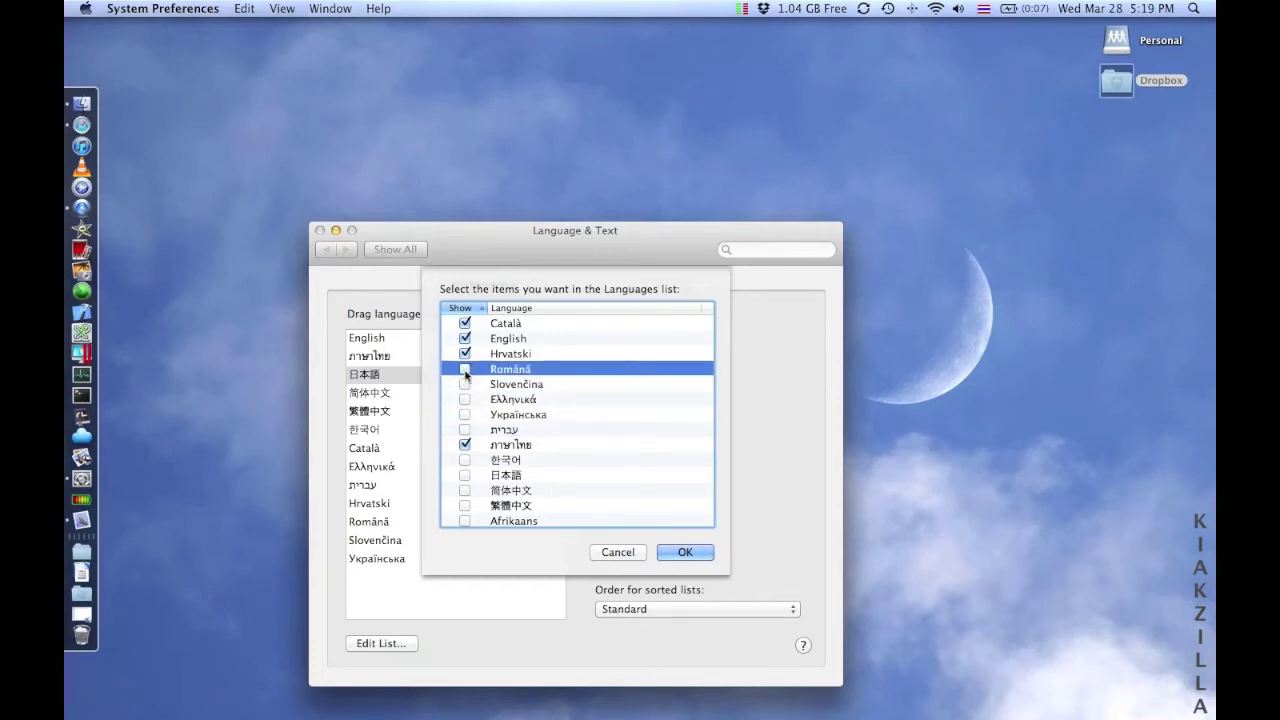
{"action": "left_click", "coordinate": [466, 354]}
{"action": "left_click", "coordinate": [465, 339]}
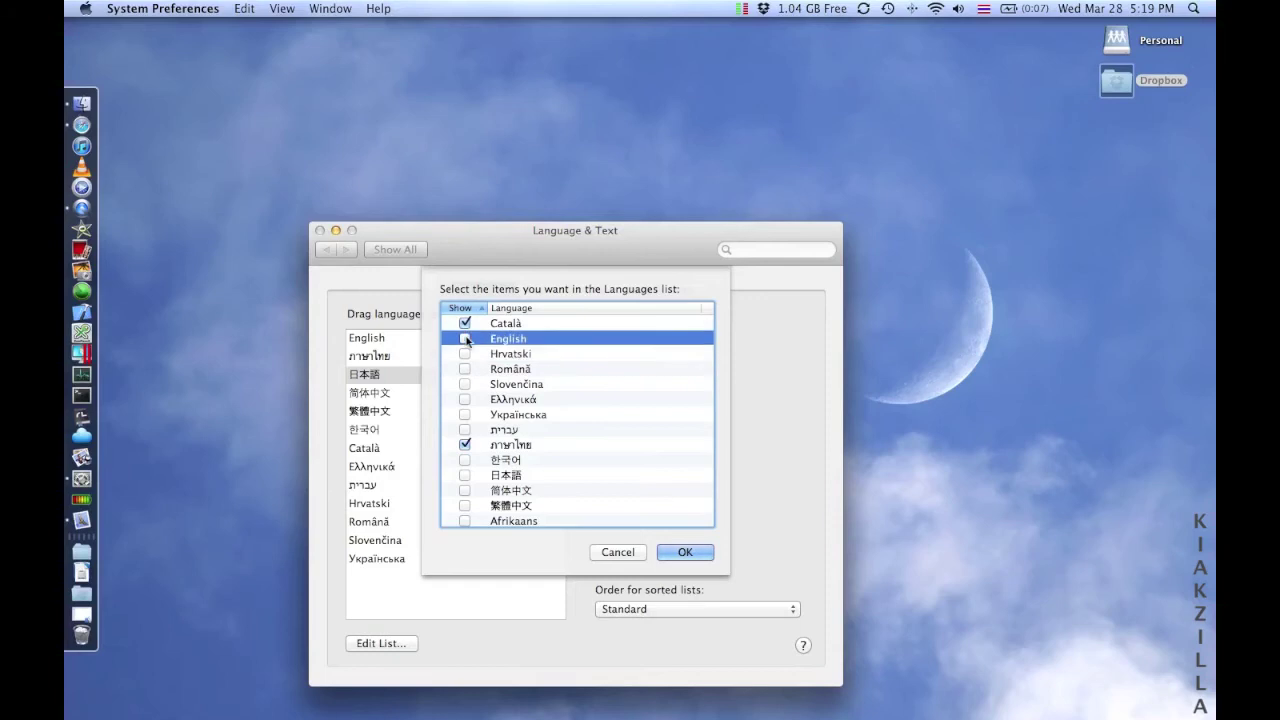
{"action": "left_click", "coordinate": [465, 323]}
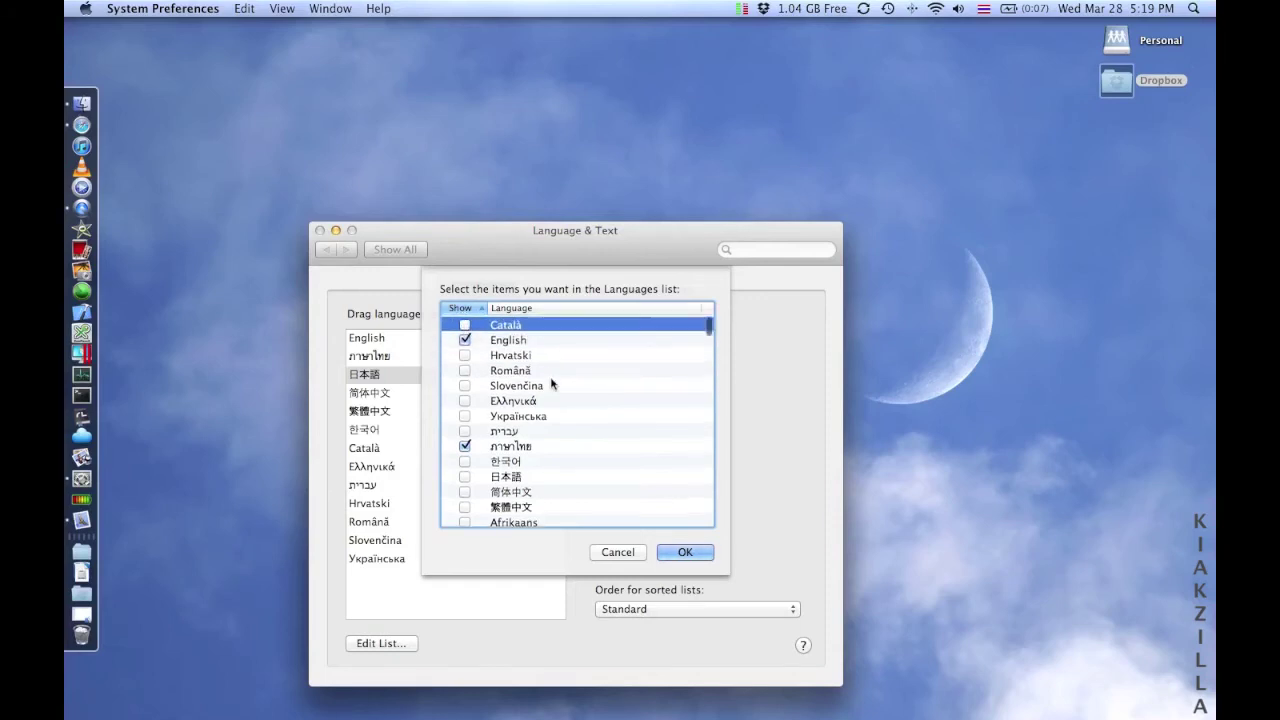
{"action": "scroll", "coordinate": [551, 383], "scroll_direction": "up", "scroll_amount": 2}
{"action": "scroll", "coordinate": [551, 383], "scroll_direction": "down", "scroll_amount": 15}
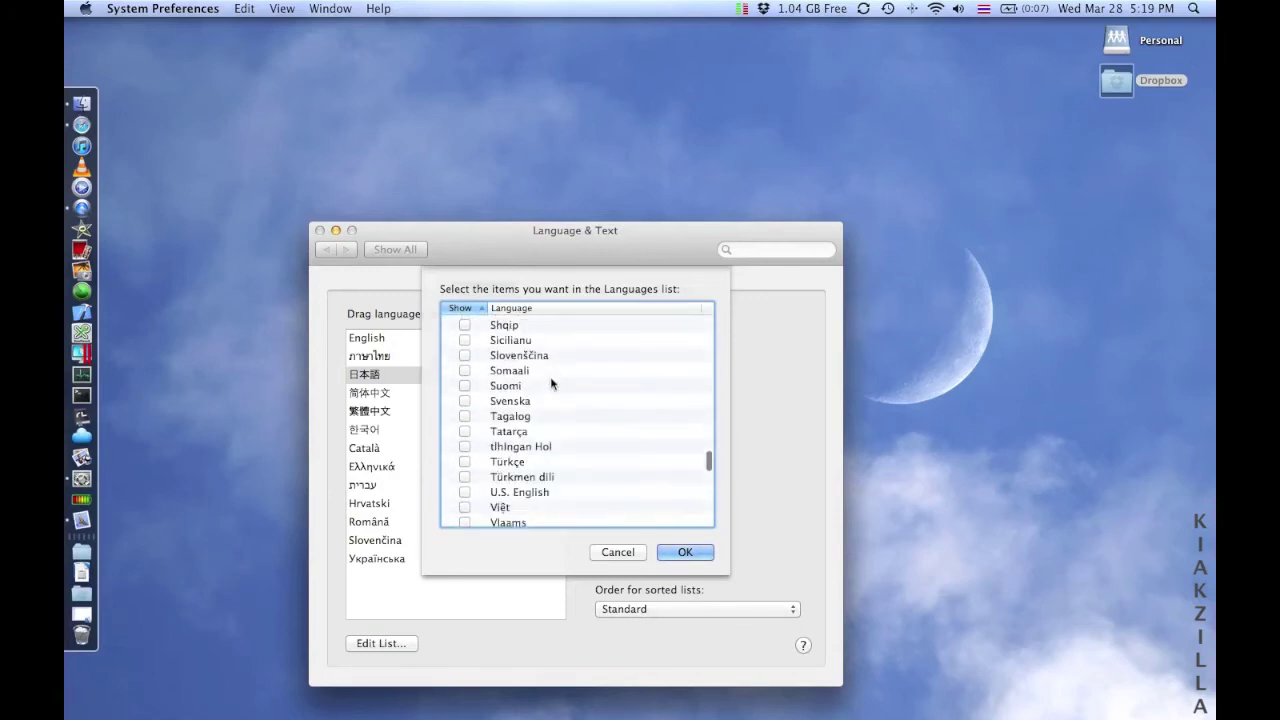
{"action": "scroll", "coordinate": [550, 383], "scroll_direction": "down", "scroll_amount": 5}
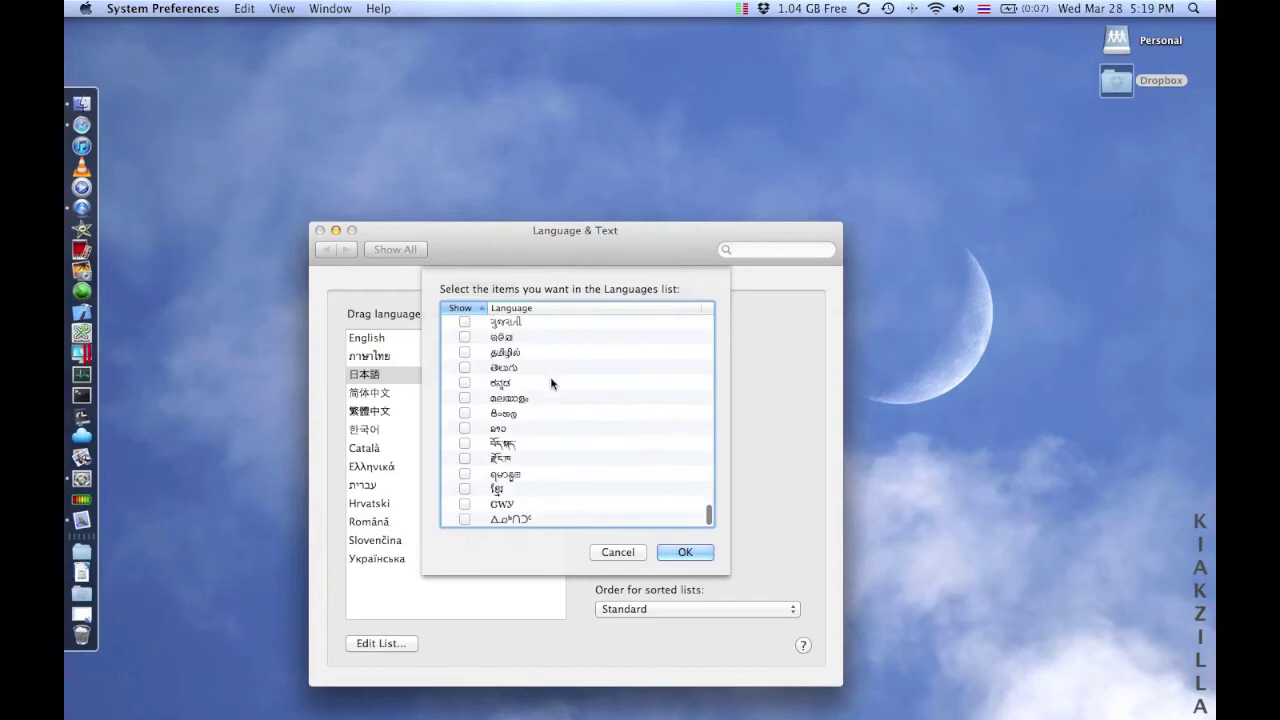
{"action": "left_click", "coordinate": [678, 560]}
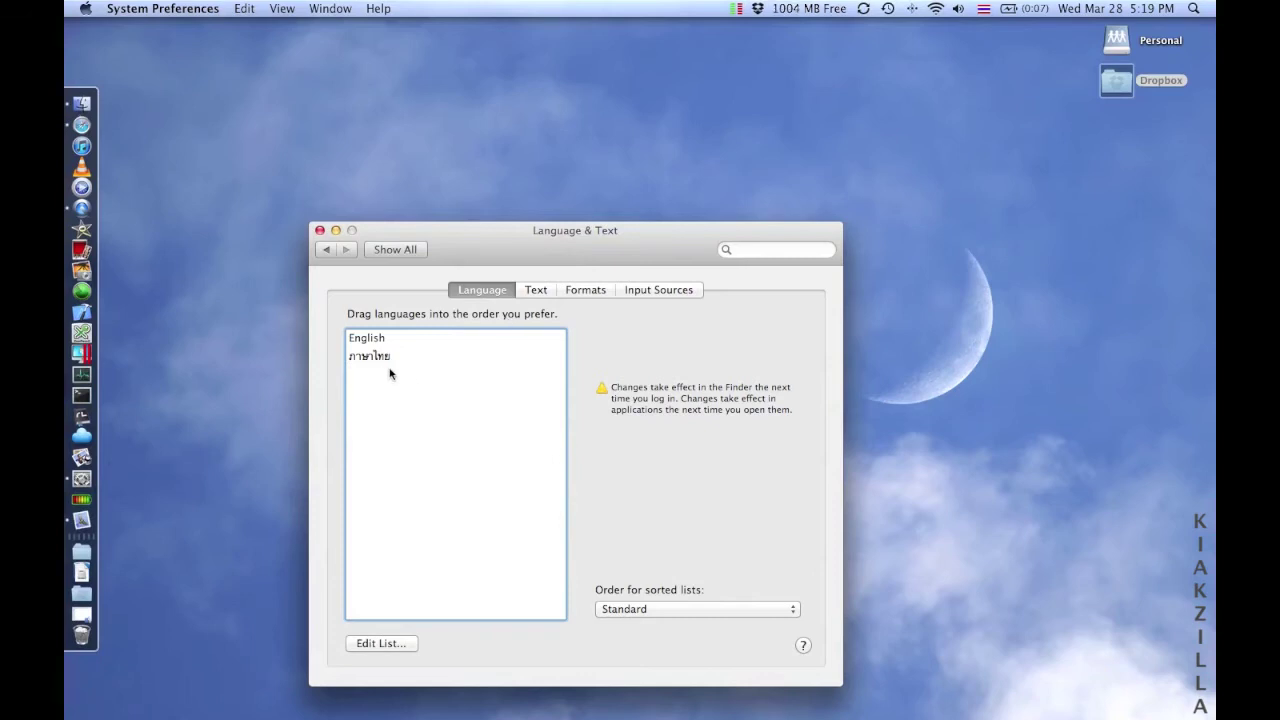
View the symbol and text substitution list together with the spelling and smart quotes options
{"action": "left_click", "coordinate": [540, 292]}
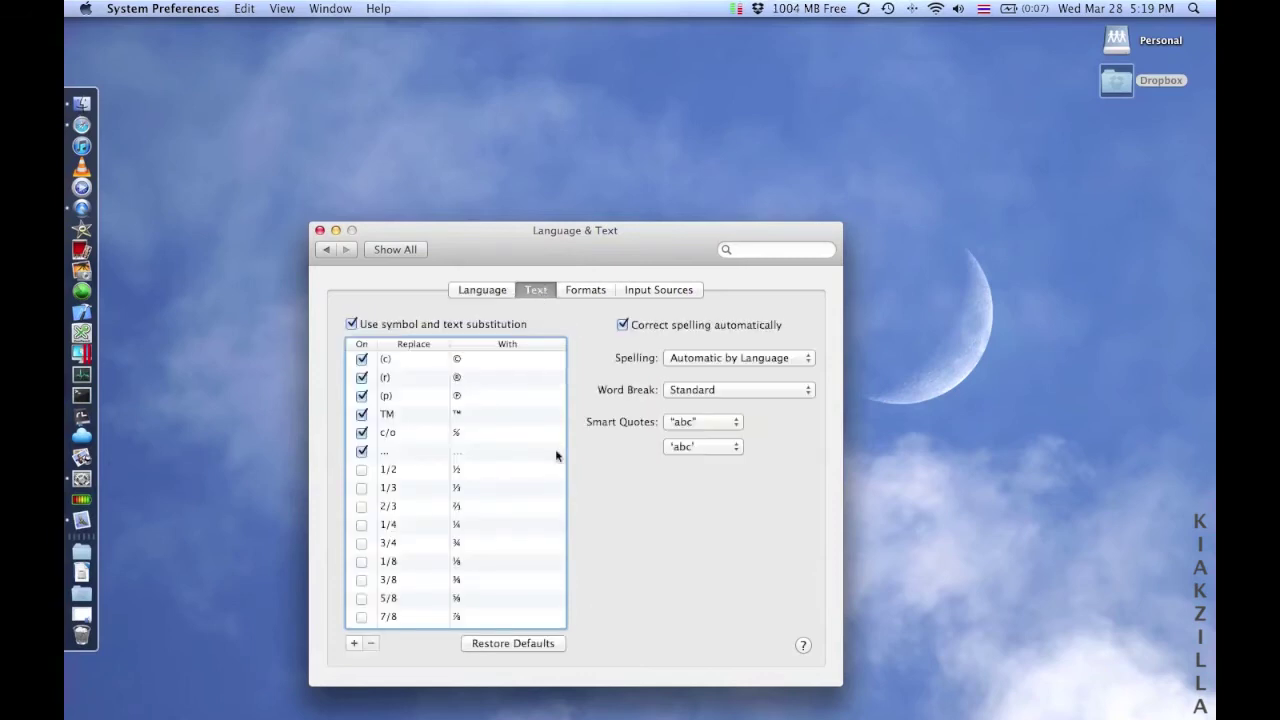
{"action": "scroll", "coordinate": [494, 531], "scroll_direction": "down", "scroll_amount": 1}
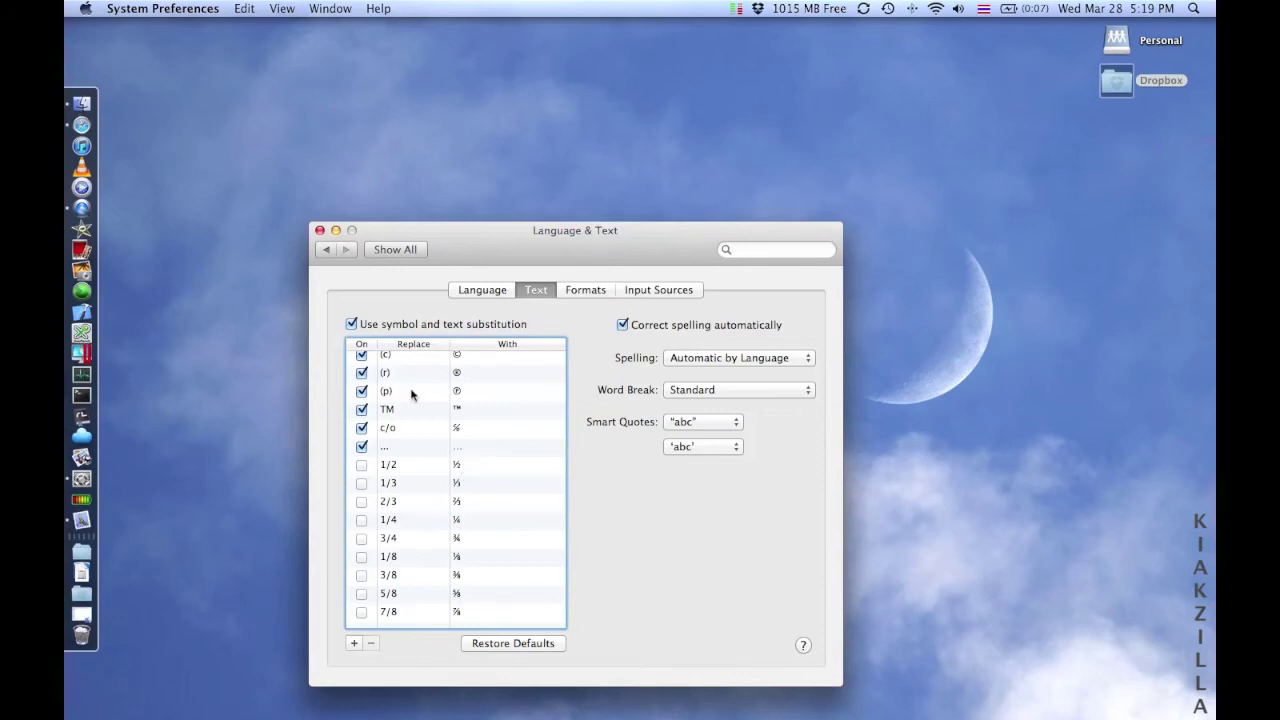
{"action": "scroll", "coordinate": [409, 400], "scroll_direction": "up", "scroll_amount": 1}
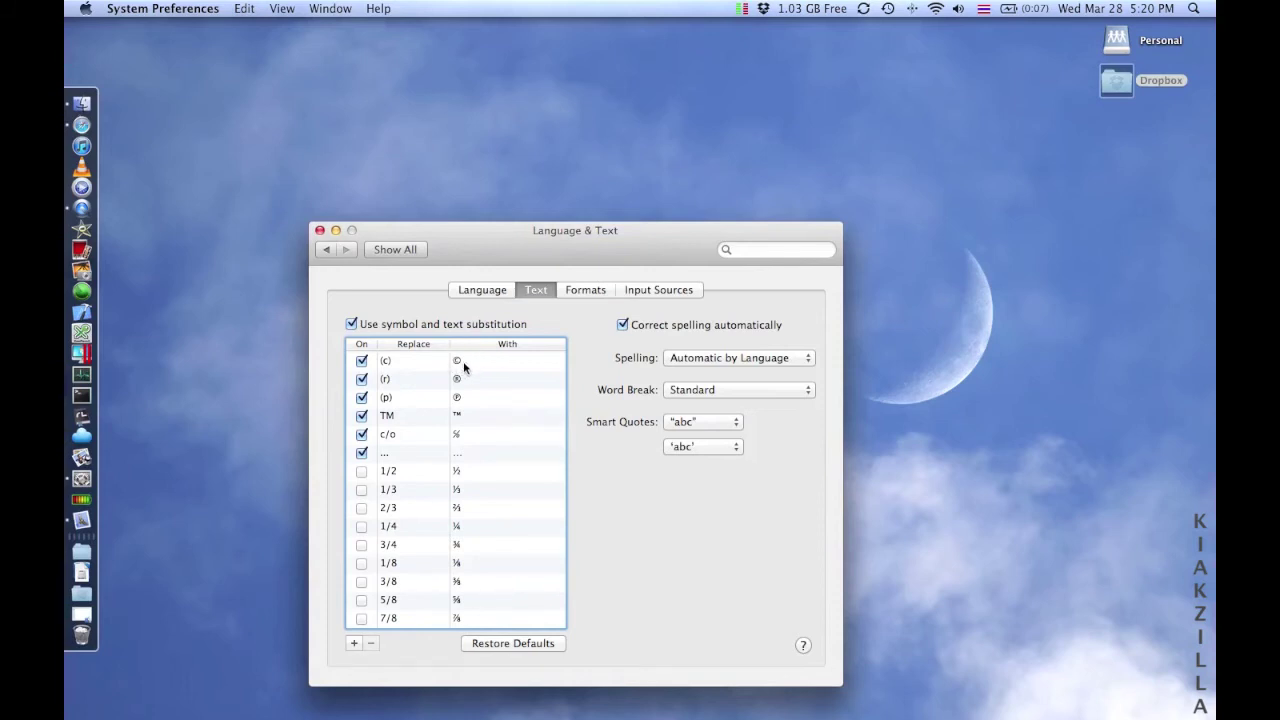
{"action": "scroll", "coordinate": [517, 510], "scroll_direction": "down", "scroll_amount": 1}
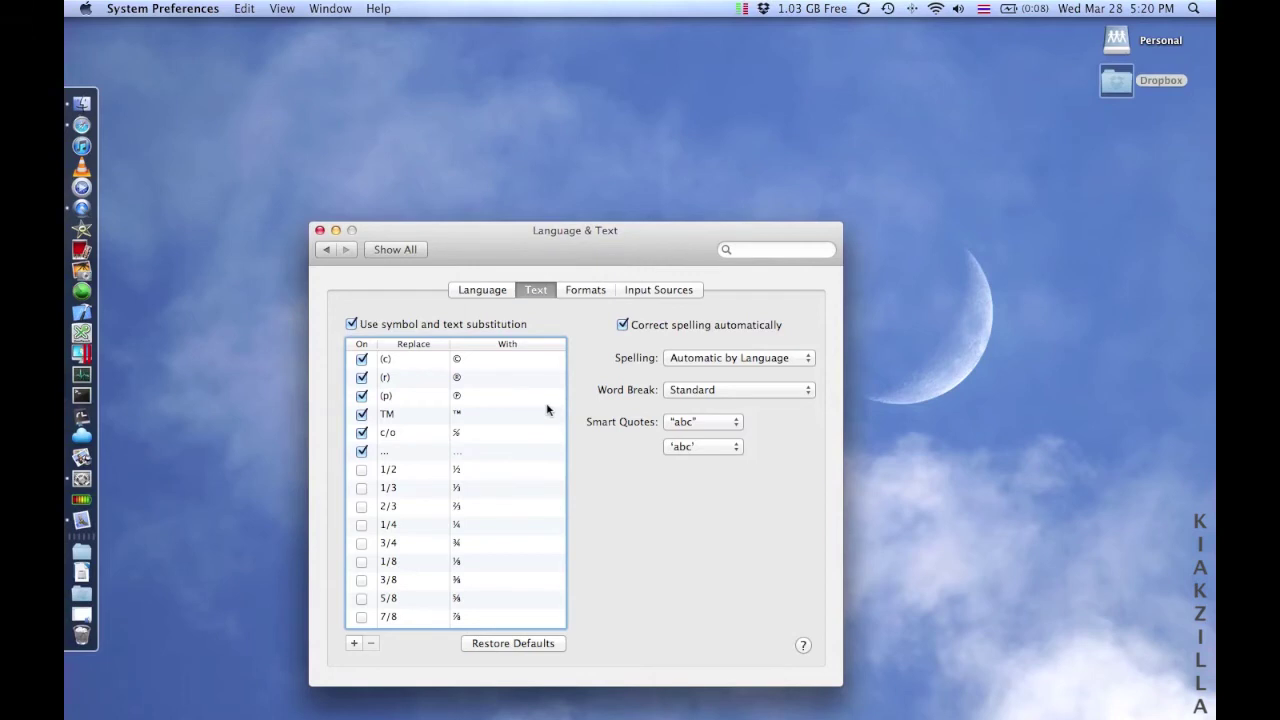
View the regional formats for dates, times and numbers, and look through the available calendar types without changing the calendar
{"action": "left_click", "coordinate": [584, 291]}
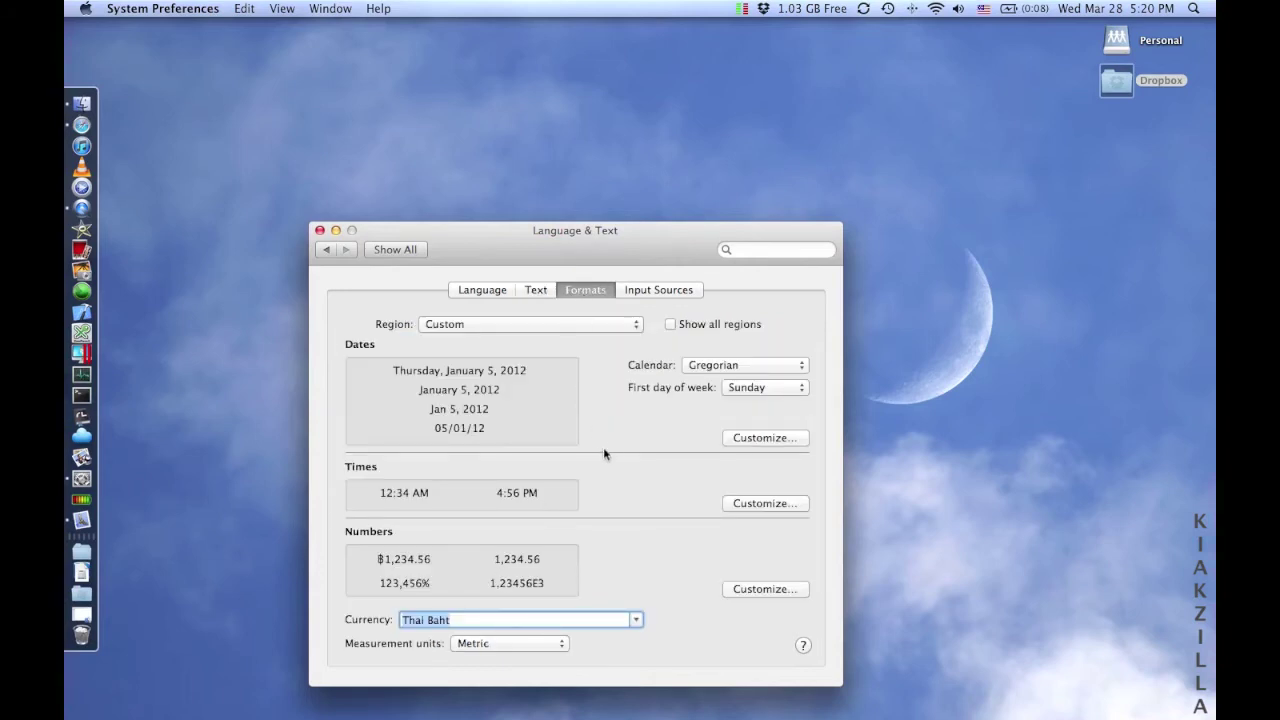
{"action": "left_click", "coordinate": [740, 366]}
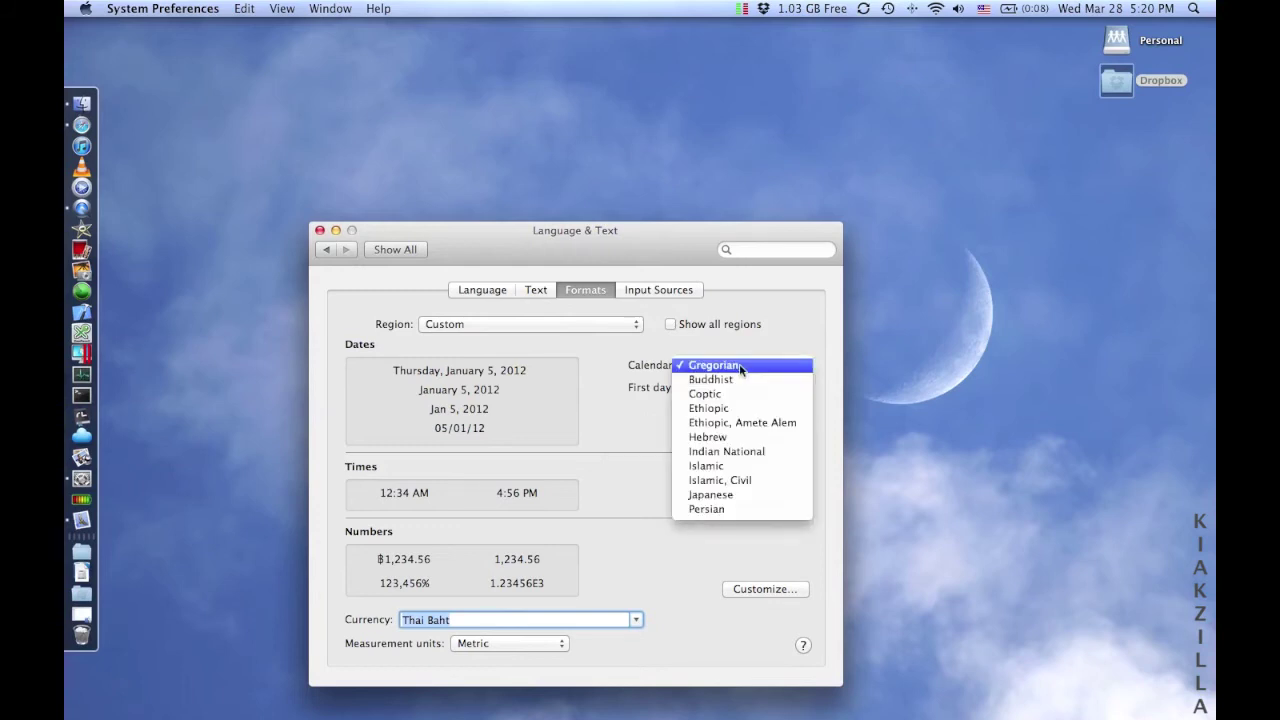
{"action": "left_click", "coordinate": [778, 348]}
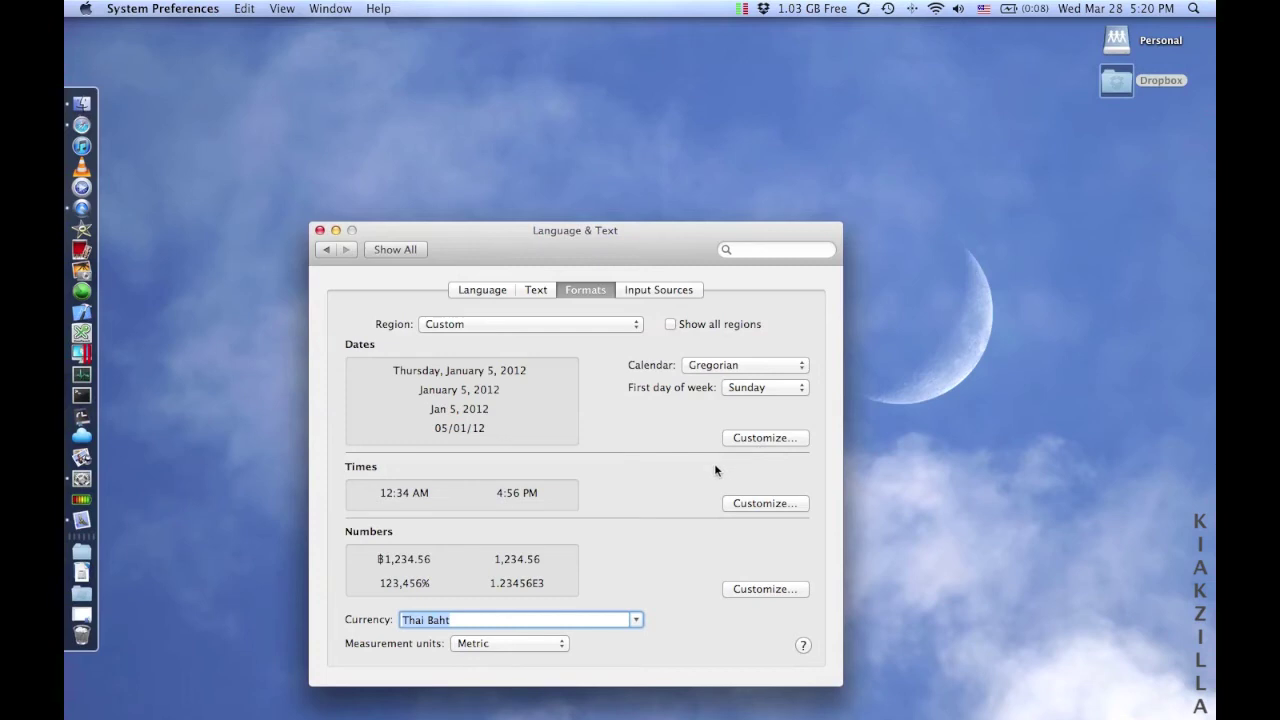
View the hour format choices for the Medium time format in the time customization, and leave without saving
{"action": "left_click", "coordinate": [748, 505]}
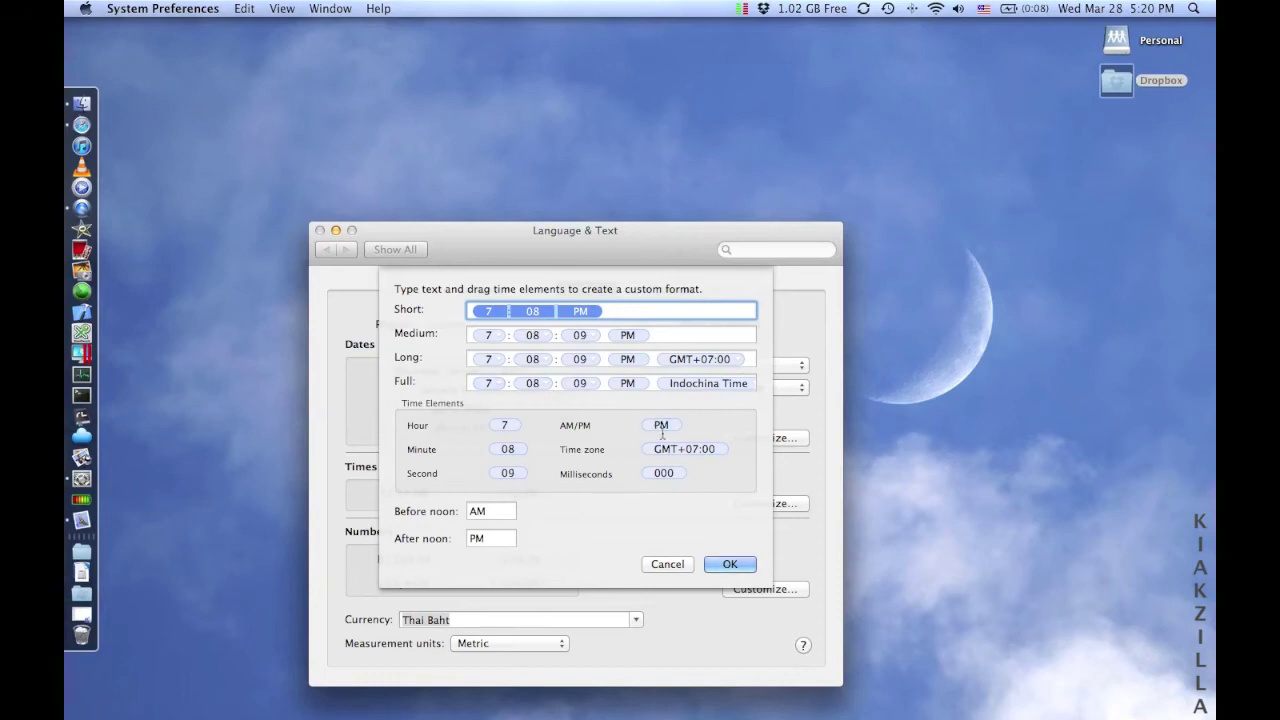
{"action": "left_click", "coordinate": [489, 336]}
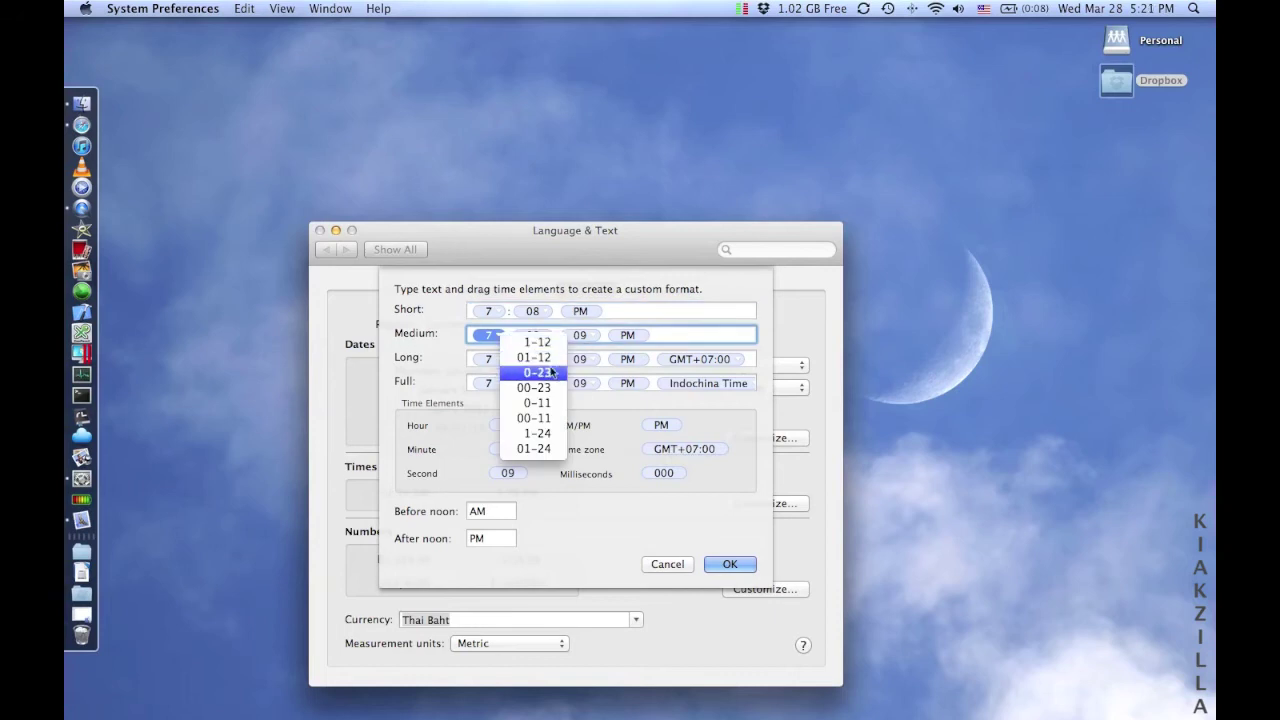
{"action": "left_click", "coordinate": [606, 535]}
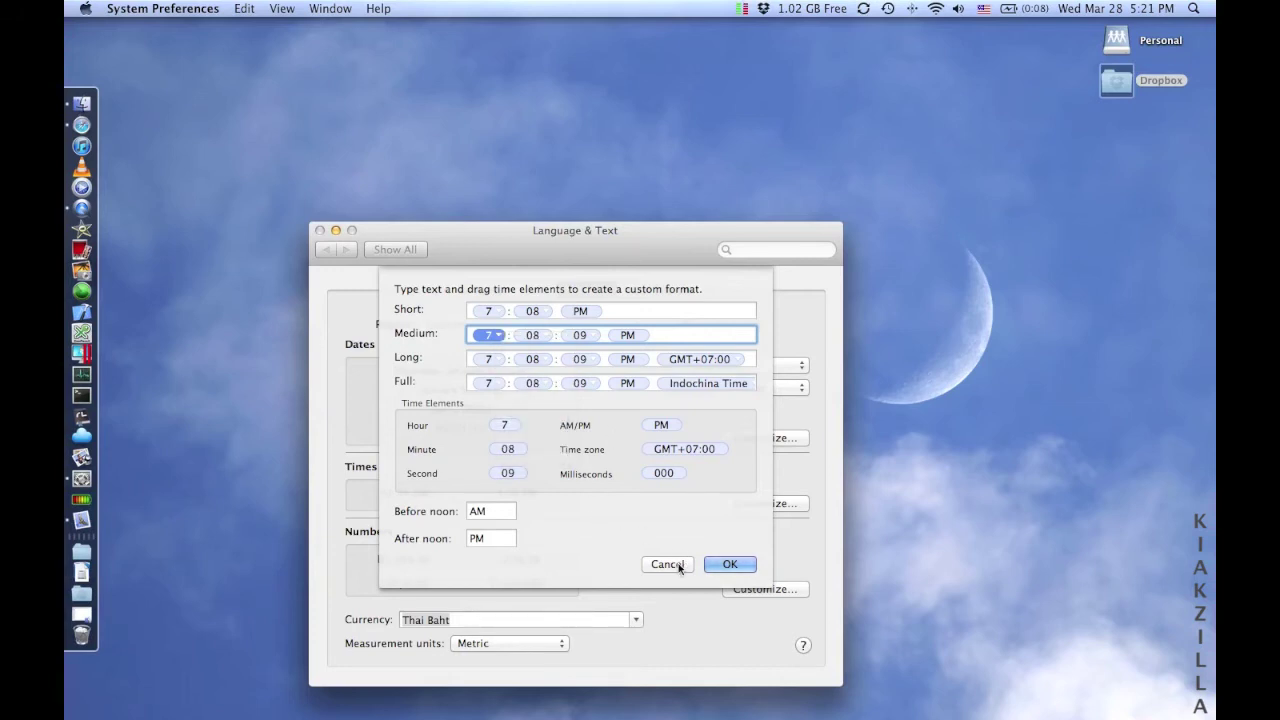
{"action": "left_click", "coordinate": [667, 564]}
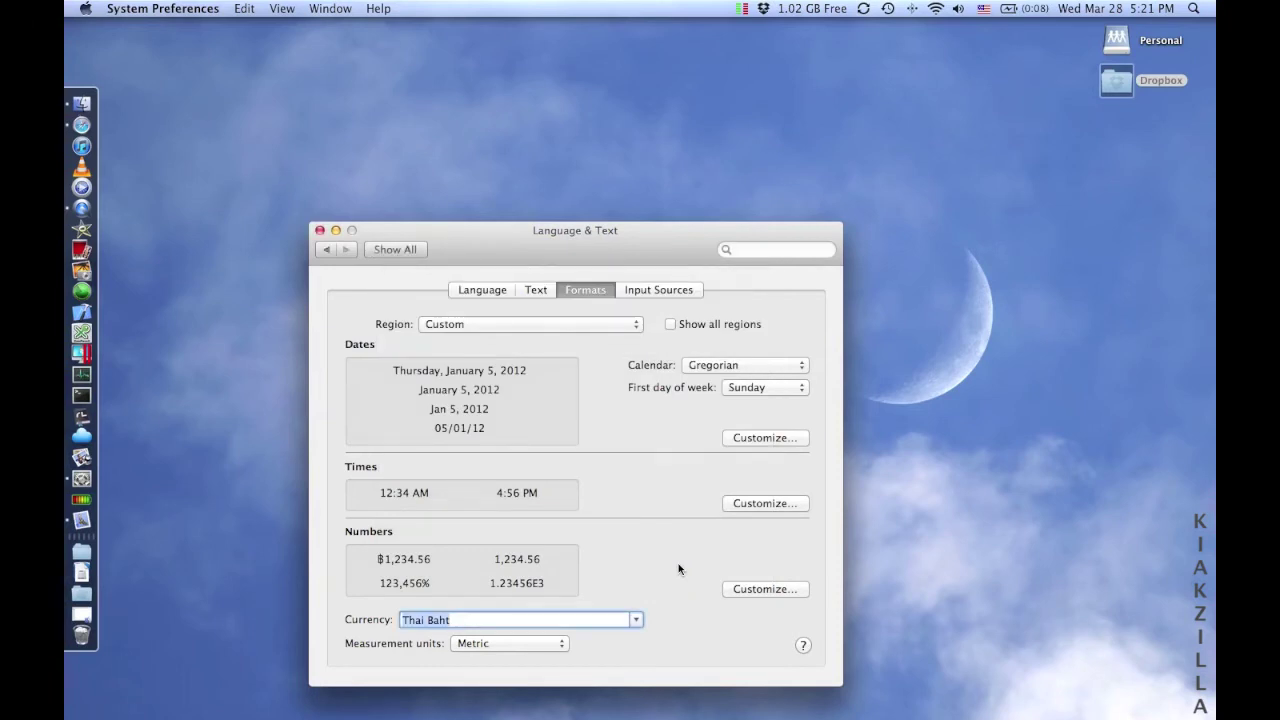
View the month display choices for the Short date format in the date customization without picking one
{"action": "left_click", "coordinate": [757, 440]}
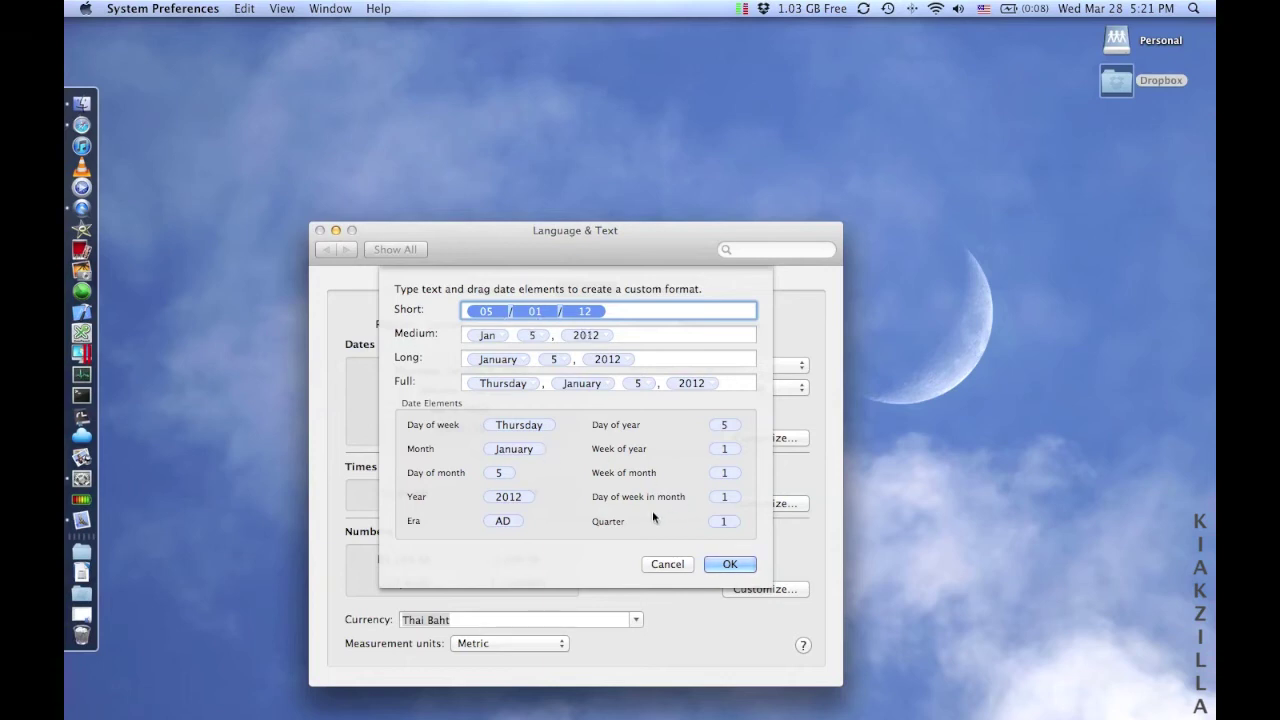
{"action": "left_click", "coordinate": [540, 311]}
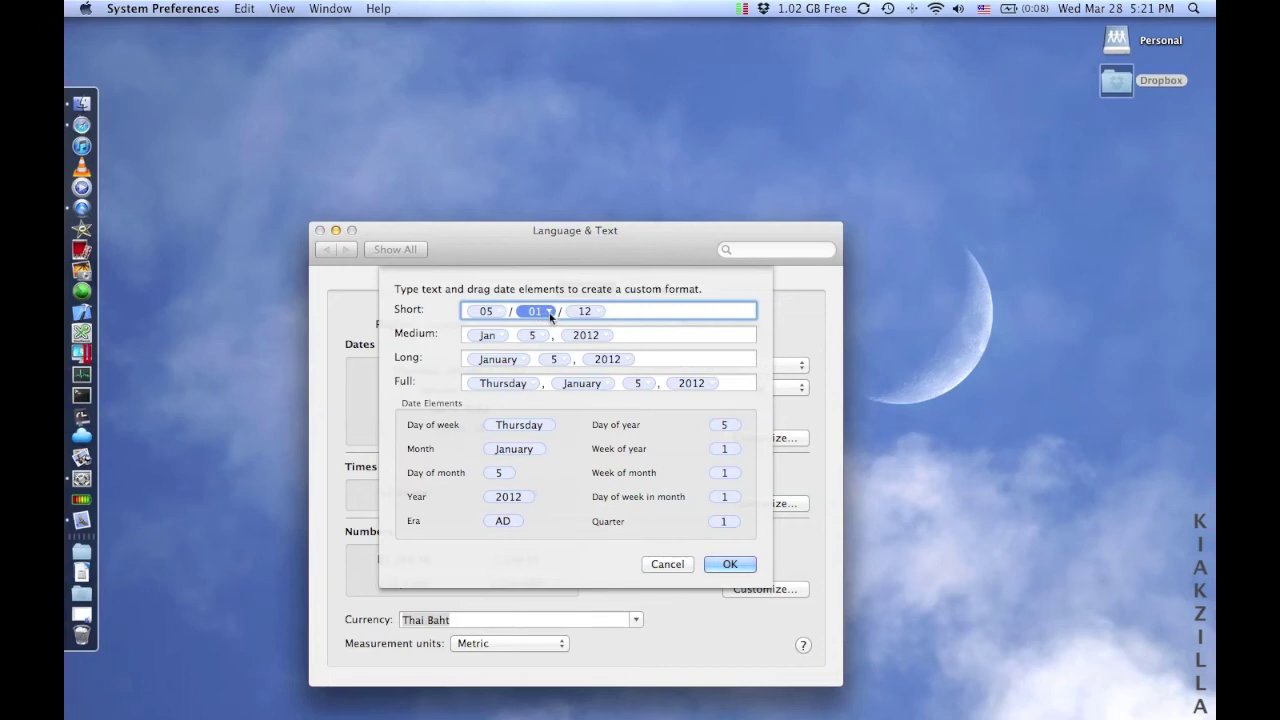
{"action": "left_click", "coordinate": [549, 312]}
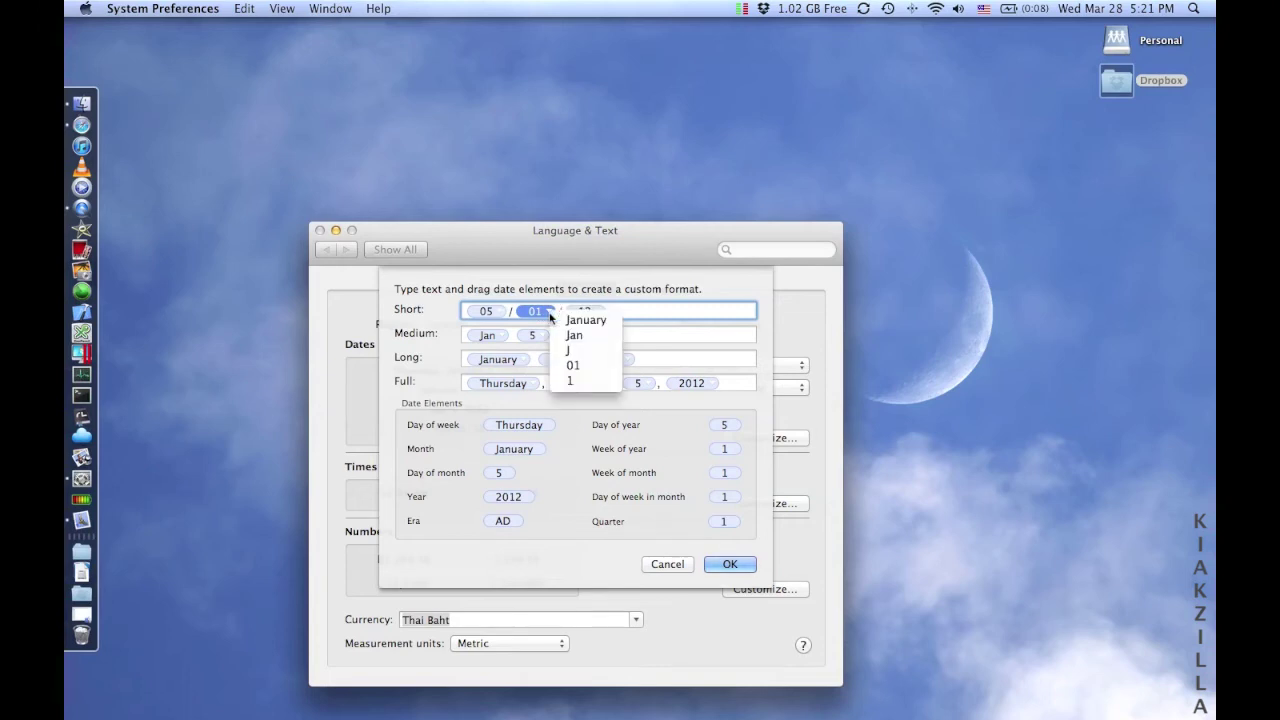
{"action": "left_click", "coordinate": [566, 295]}
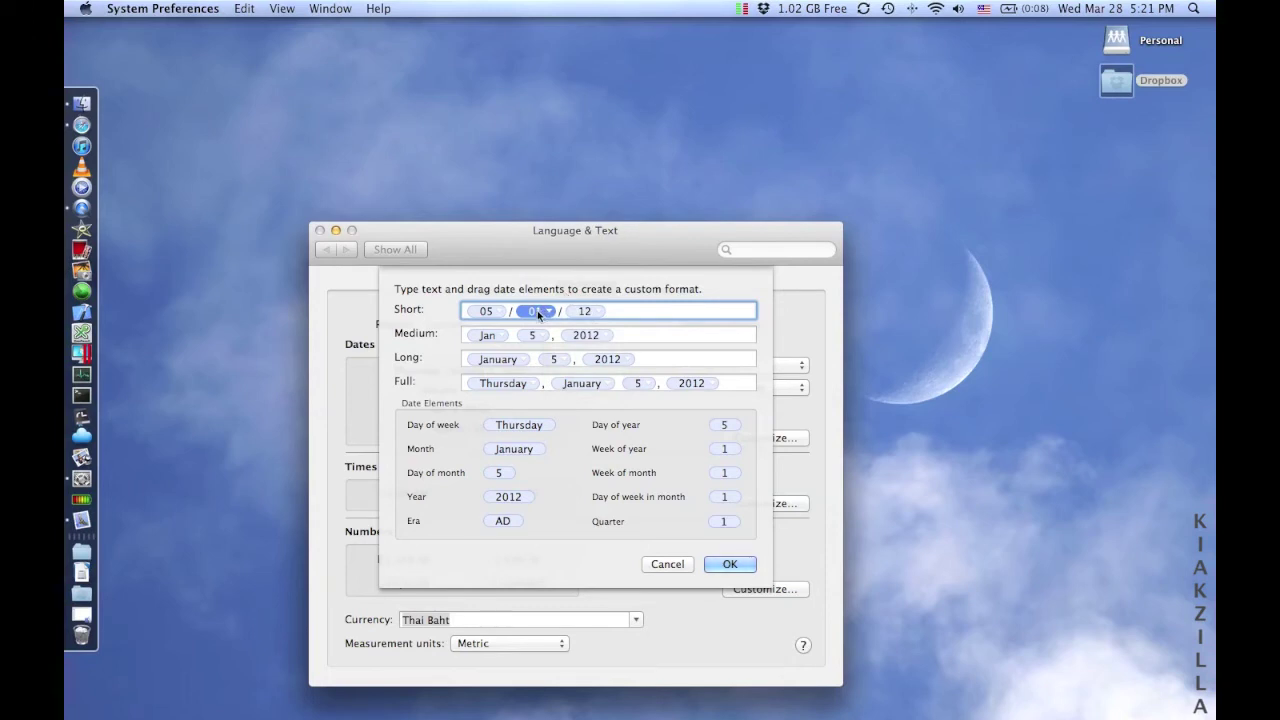
Try reordering the Short date format to put the month before the day, edit its slash separators, and leave without saving
{"action": "left_click", "coordinate": [537, 313]}
{"action": "left_click_drag", "start_coordinate": [537, 313], "coordinate": [484, 313]}
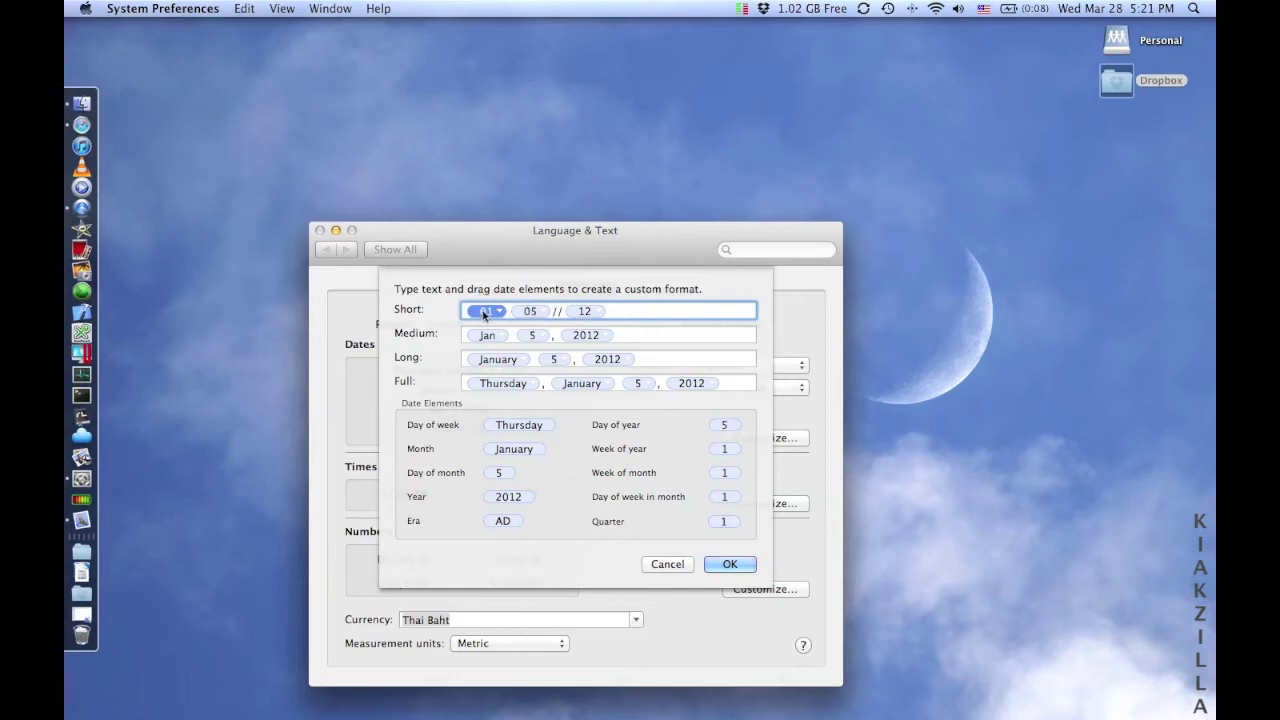
{"action": "left_click", "coordinate": [561, 312]}
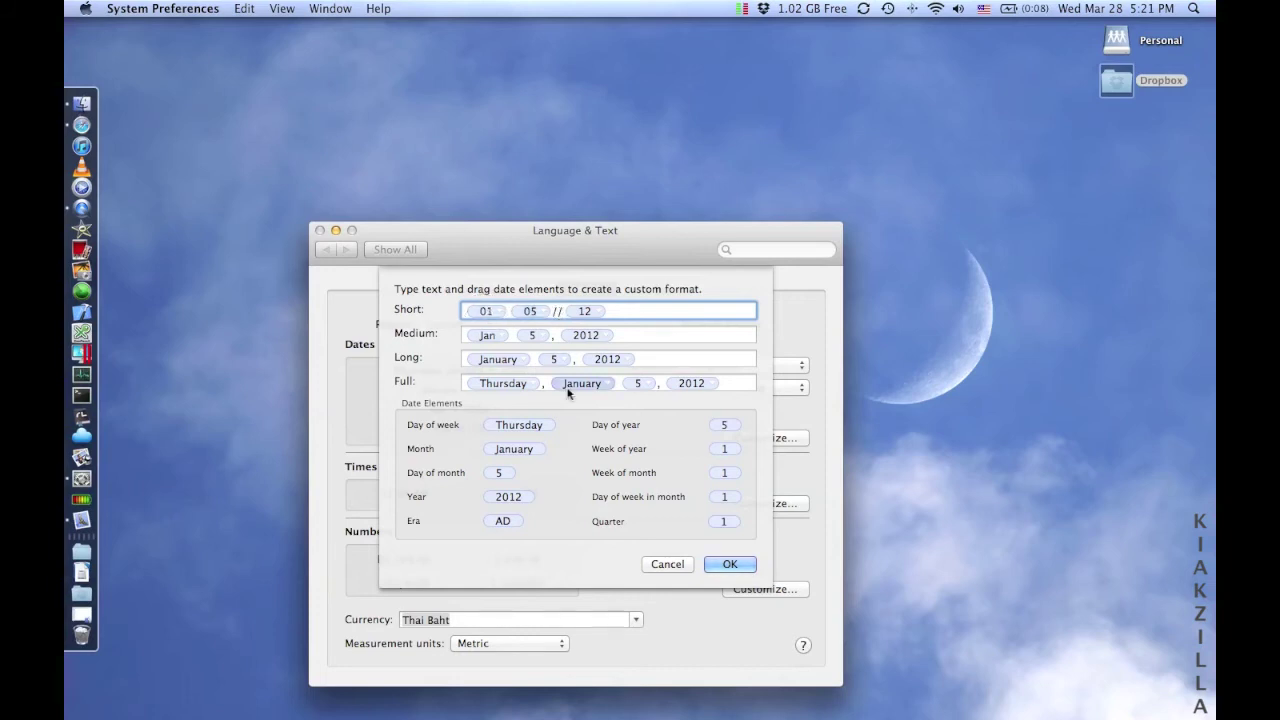
{"action": "key", "text": "BackSpace"}
{"action": "type", "text": "/"}
{"action": "key", "text": "BackSpace"}
{"action": "type", "text": "-"}
{"action": "key", "text": "BackSpace"}
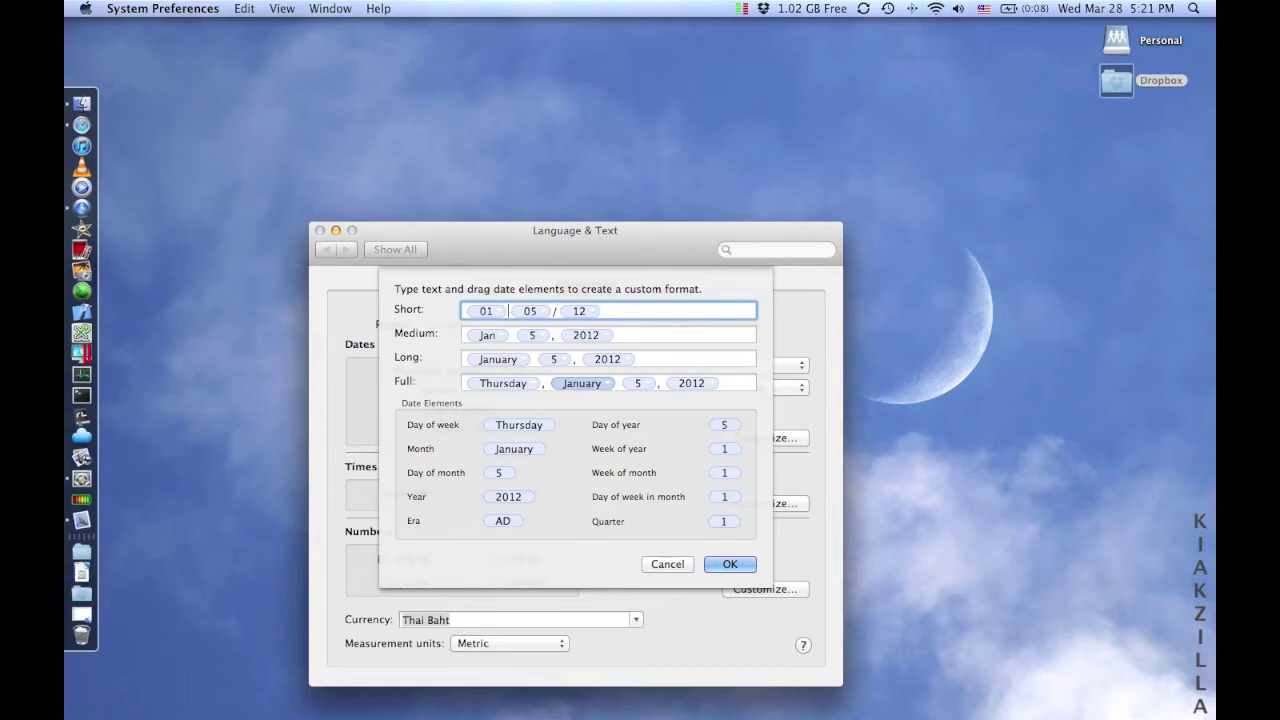
{"action": "left_click", "coordinate": [667, 566]}
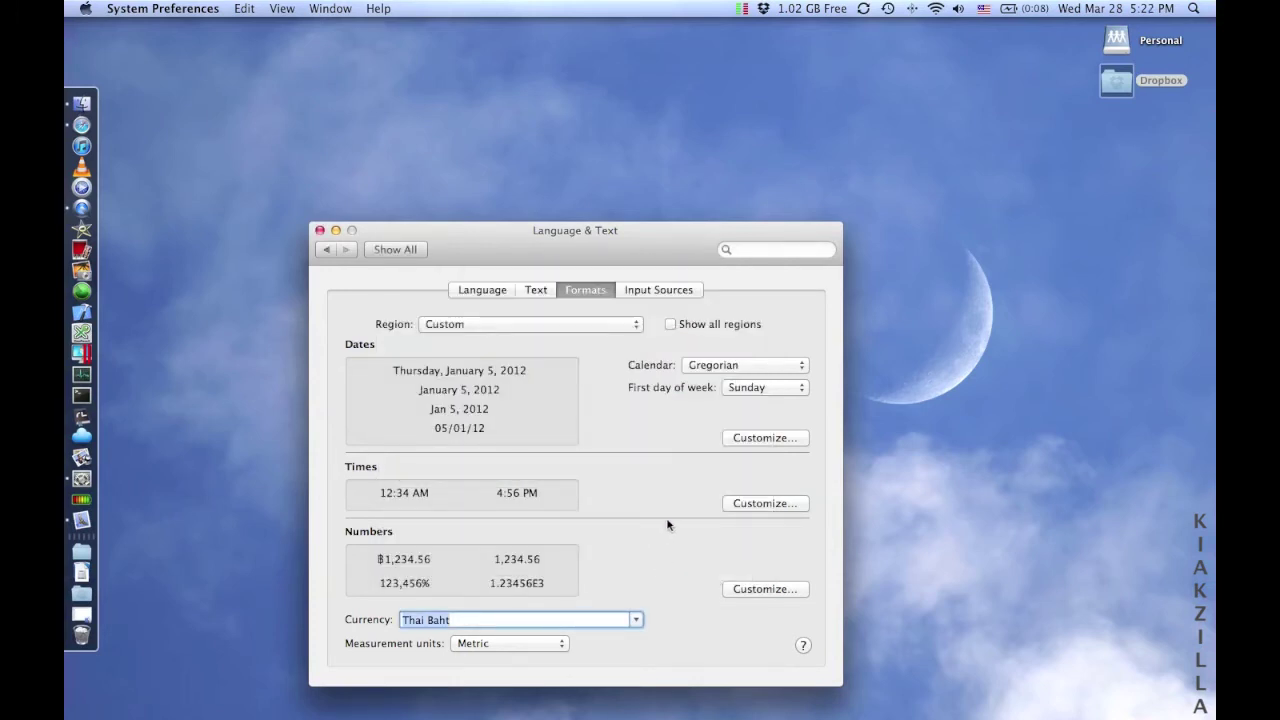
View the number and currency separator settings in the number customization, and leave without saving
{"action": "left_click", "coordinate": [777, 590]}
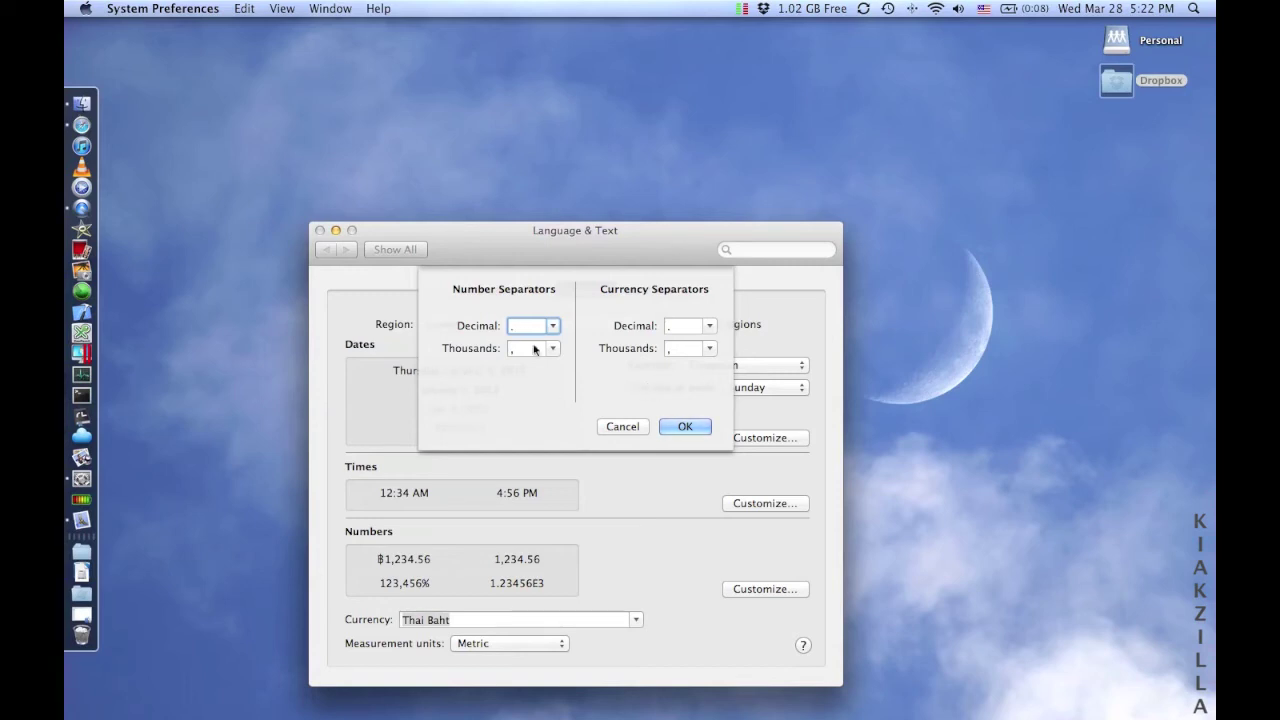
{"action": "left_click", "coordinate": [618, 428]}
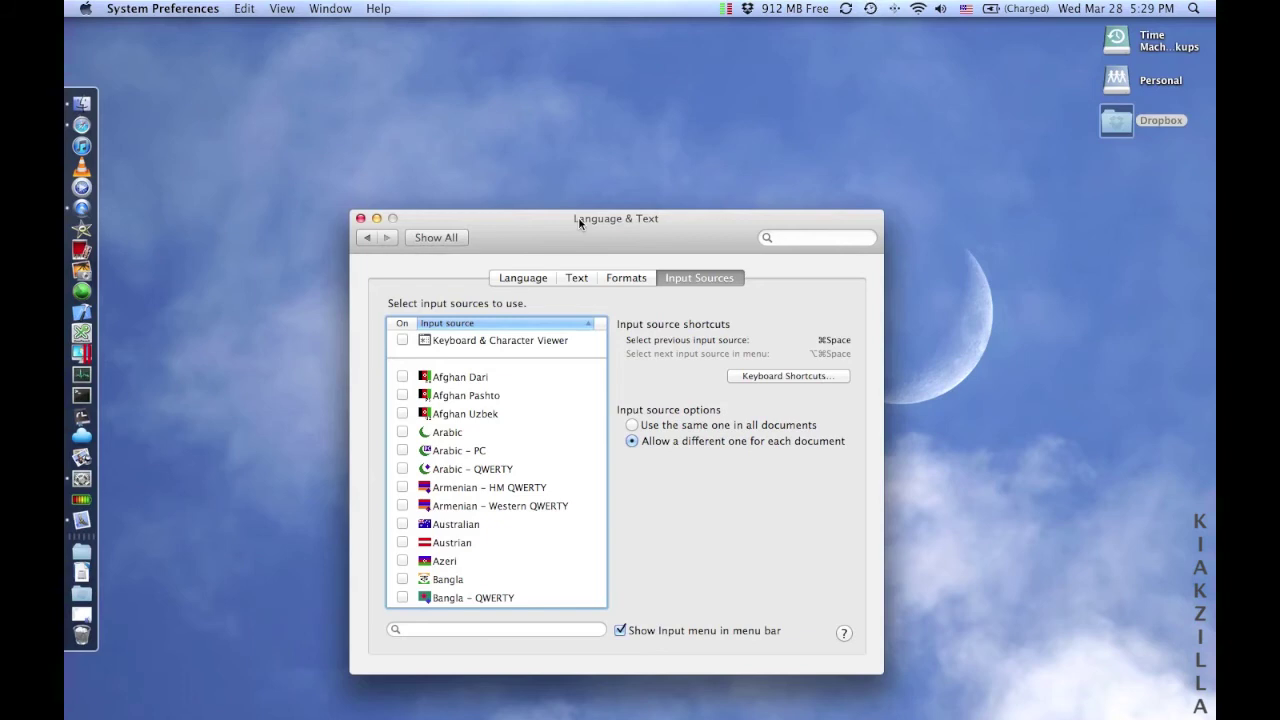
Look through the full list of input sources and examine which ones are enabled, including Thai and U.S
{"action": "scroll", "coordinate": [515, 431], "scroll_direction": "down", "scroll_amount": 5}
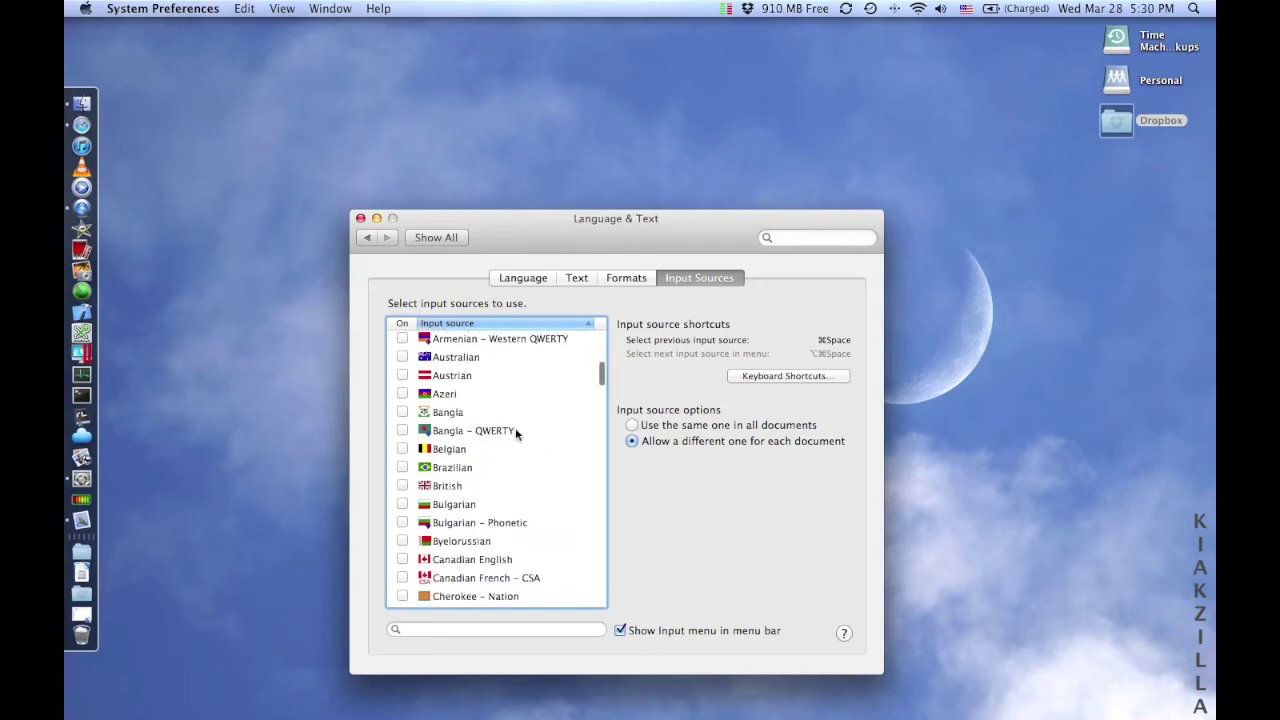
{"action": "scroll", "coordinate": [516, 432], "scroll_direction": "down", "scroll_amount": 15}
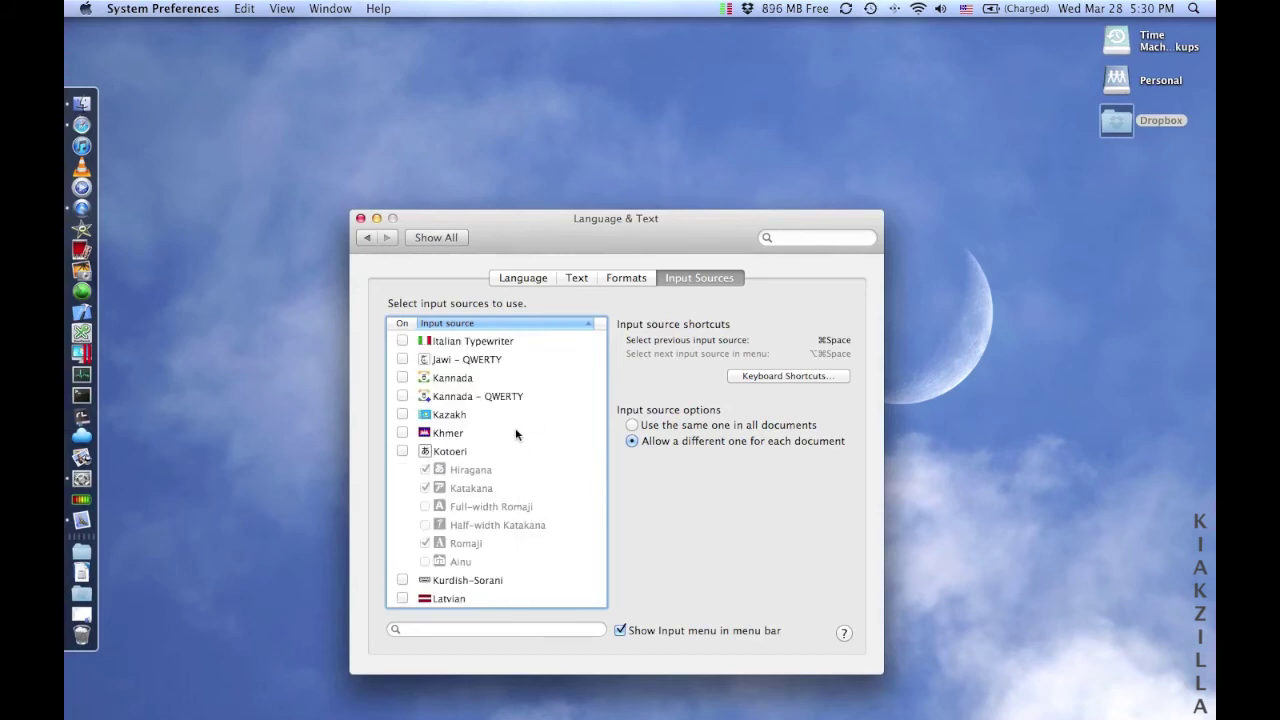
{"action": "scroll", "coordinate": [516, 432], "scroll_direction": "down", "scroll_amount": 20}
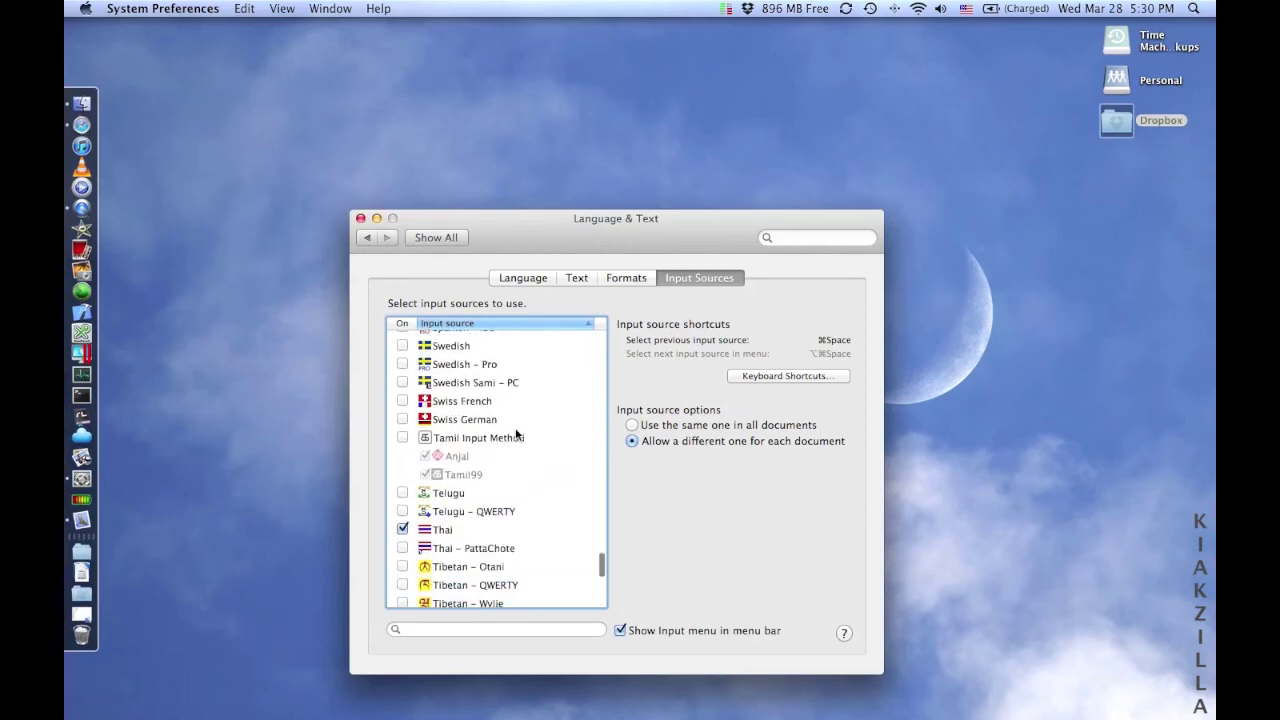
{"action": "scroll", "coordinate": [516, 432], "scroll_direction": "up", "scroll_amount": 20}
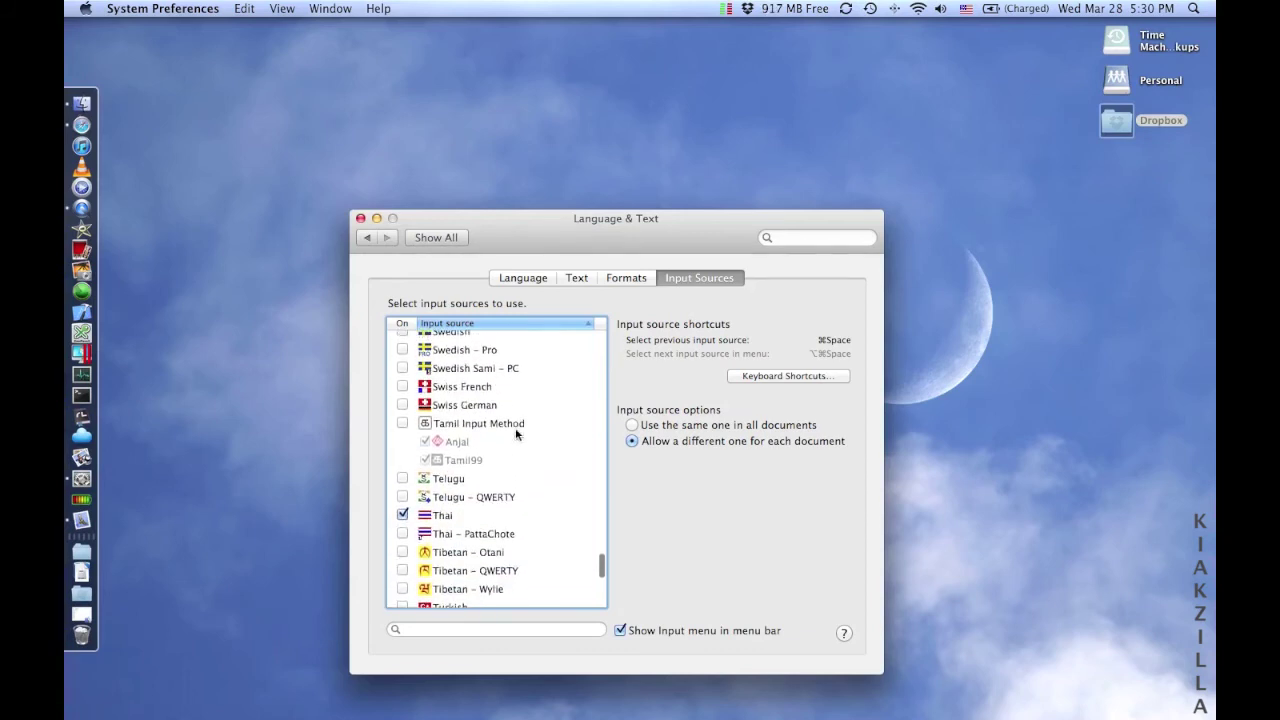
{"action": "scroll", "coordinate": [516, 432], "scroll_direction": "up", "scroll_amount": 15}
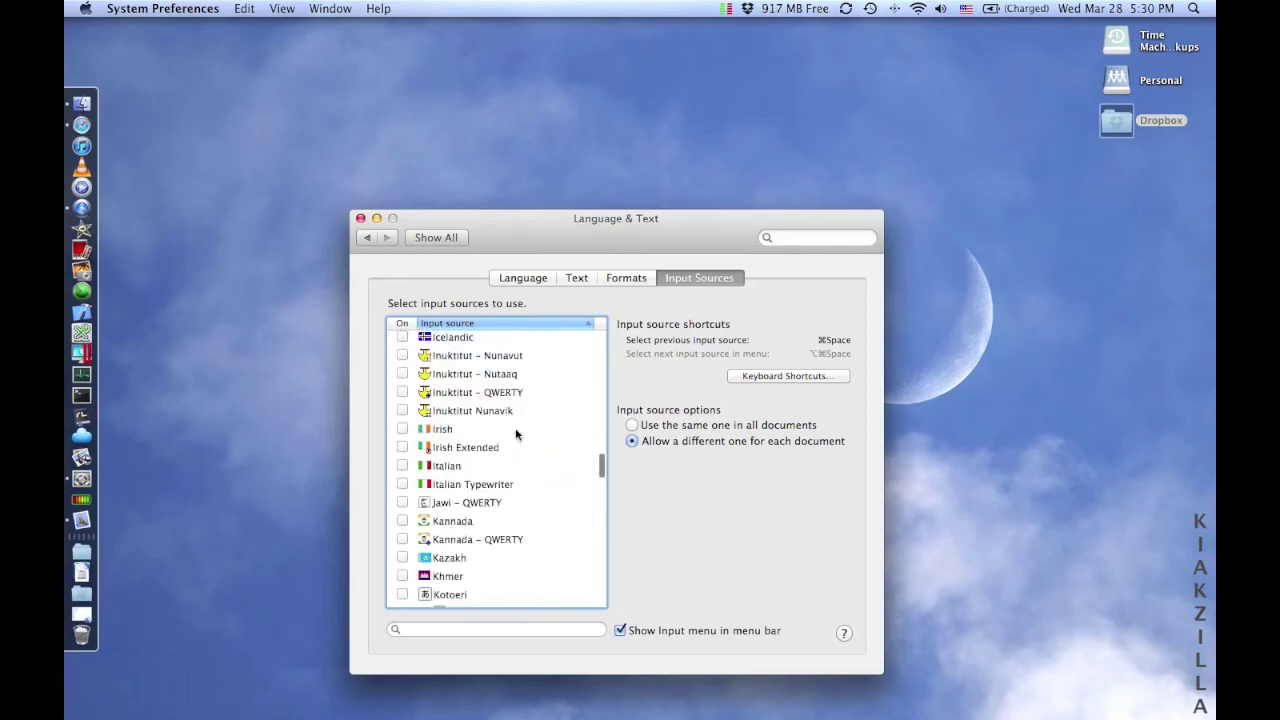
{"action": "scroll", "coordinate": [516, 432], "scroll_direction": "up", "scroll_amount": 10}
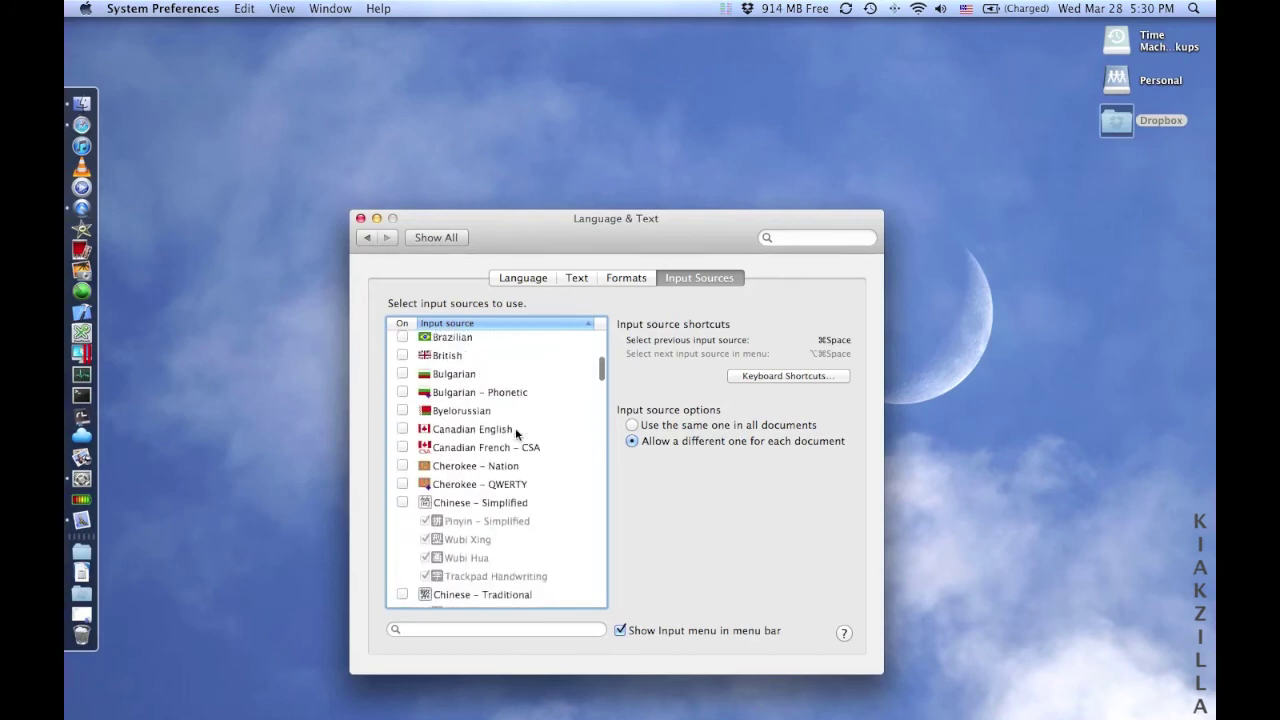
{"action": "scroll", "coordinate": [516, 432], "scroll_direction": "up", "scroll_amount": 5}
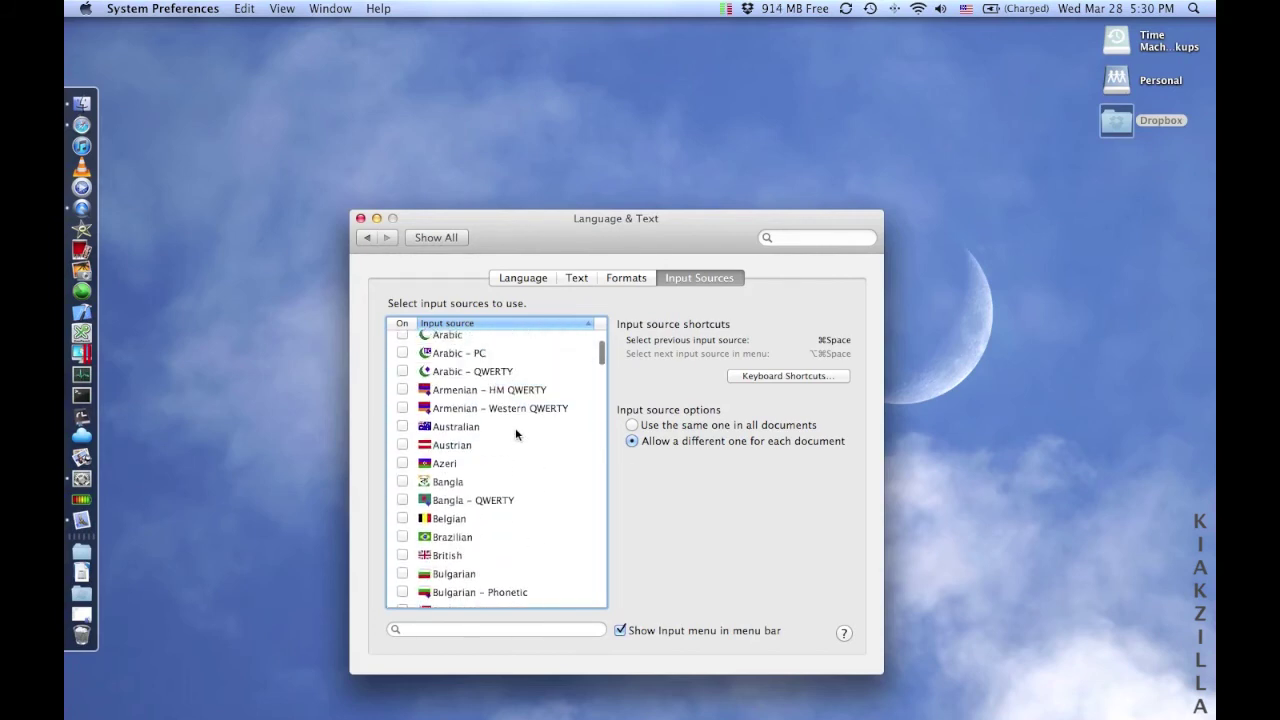
{"action": "scroll", "coordinate": [516, 432], "scroll_direction": "down", "scroll_amount": 3}
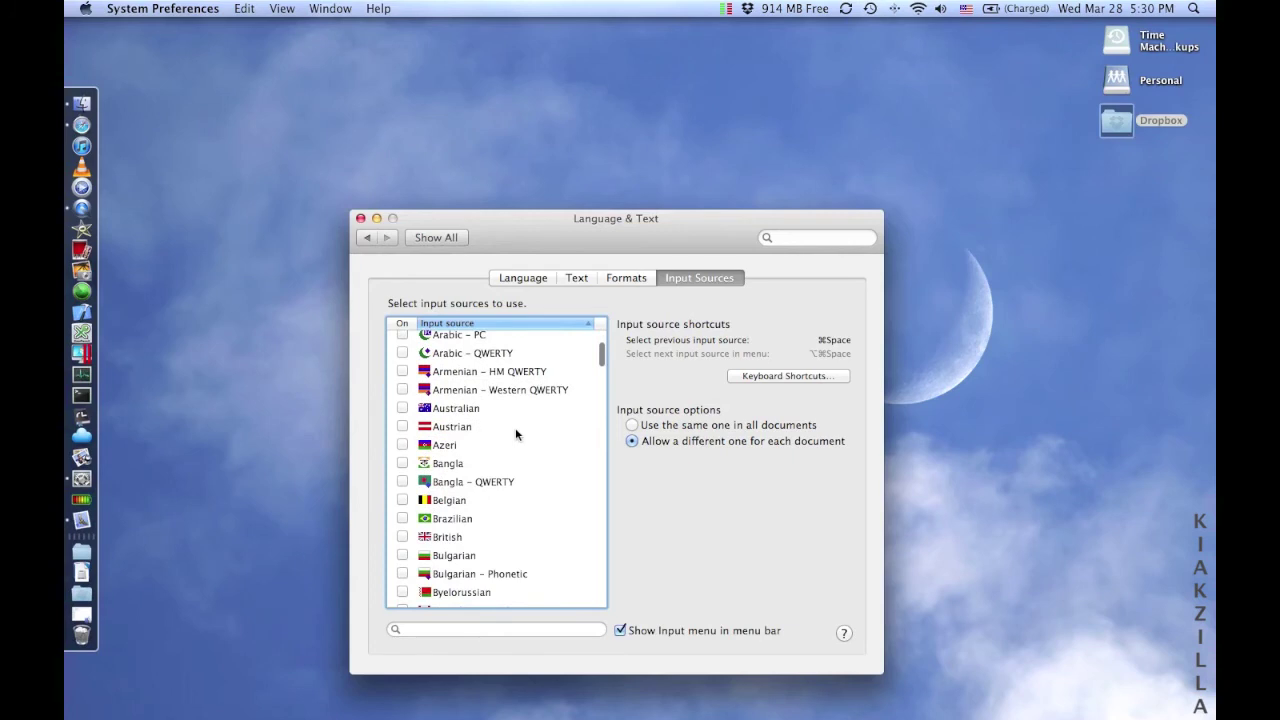
{"action": "scroll", "coordinate": [516, 432], "scroll_direction": "down", "scroll_amount": 5}
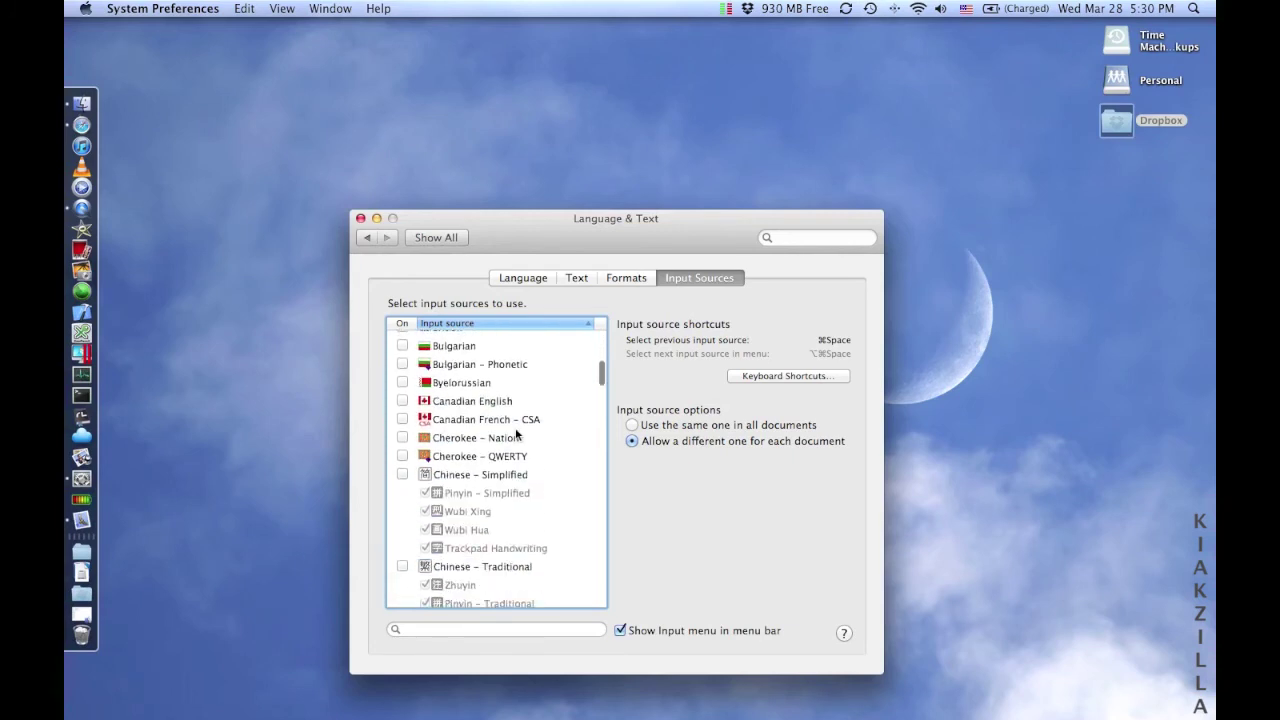
{"action": "scroll", "coordinate": [516, 432], "scroll_direction": "down", "scroll_amount": 8}
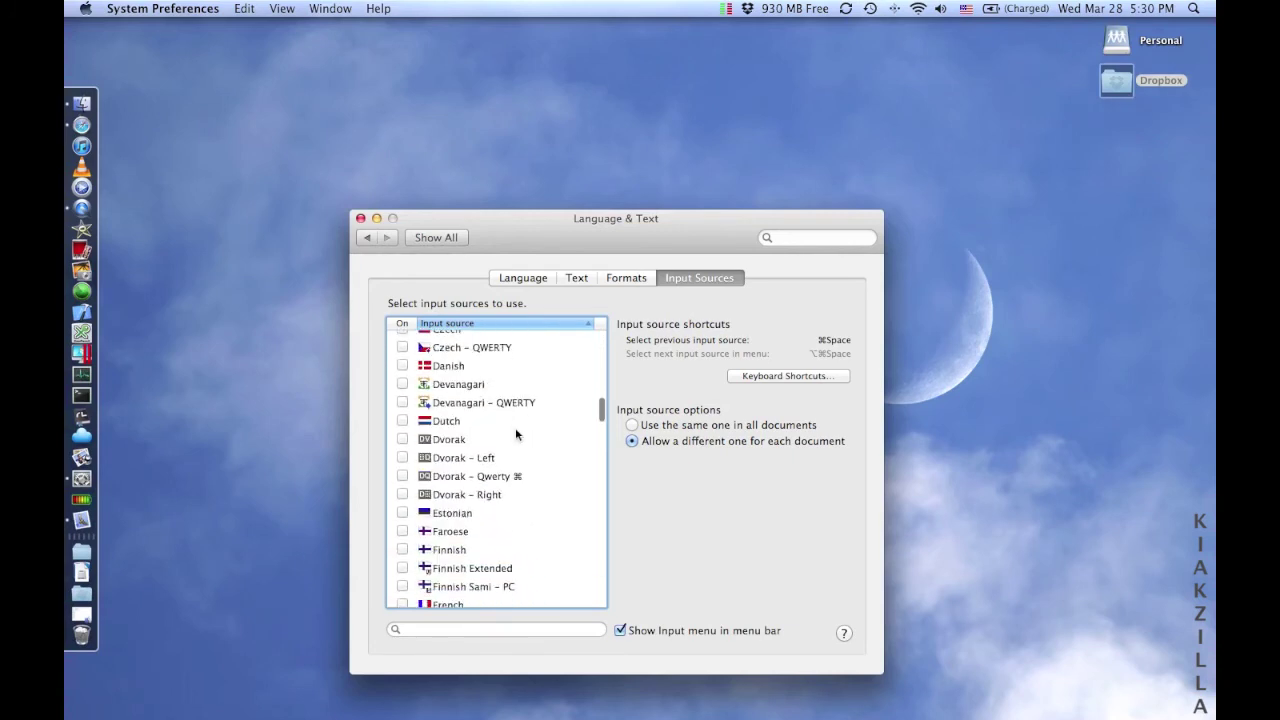
{"action": "scroll", "coordinate": [516, 433], "scroll_direction": "down", "scroll_amount": 10}
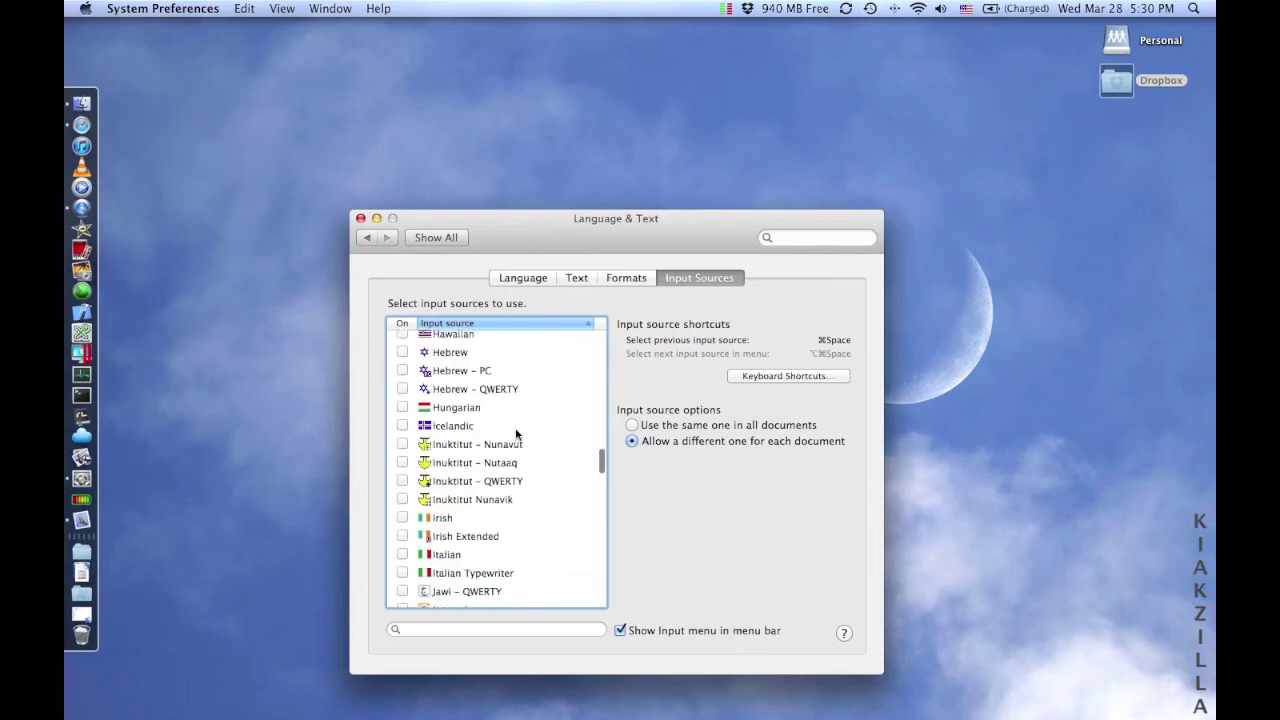
{"action": "scroll", "coordinate": [516, 433], "scroll_direction": "down", "scroll_amount": 12}
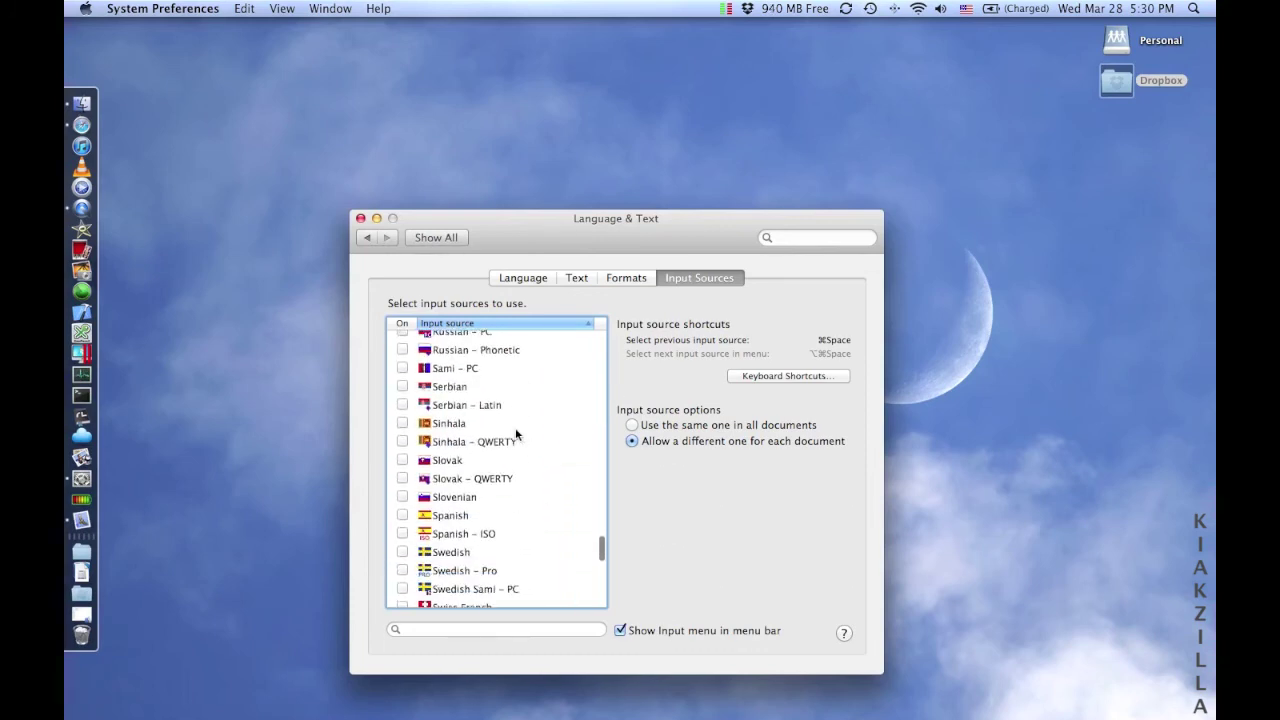
{"action": "scroll", "coordinate": [516, 433], "scroll_direction": "down", "scroll_amount": 10}
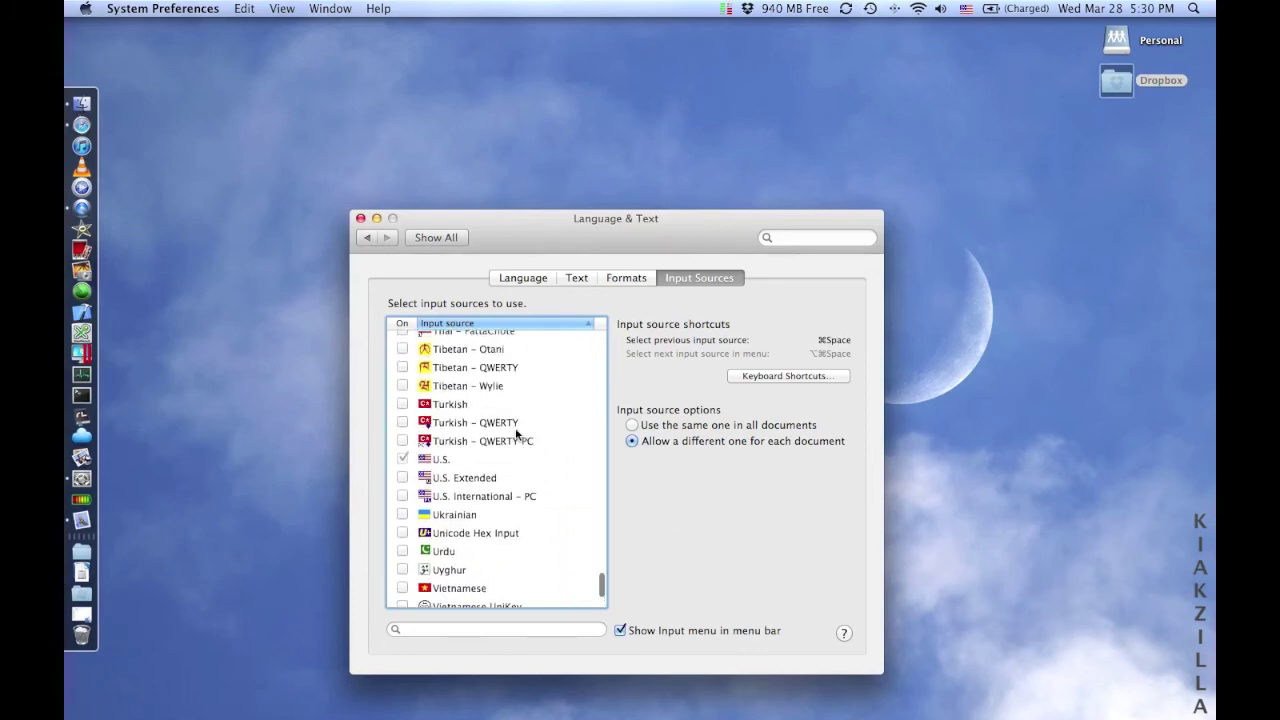
{"action": "scroll", "coordinate": [516, 433], "scroll_direction": "up", "scroll_amount": 3}
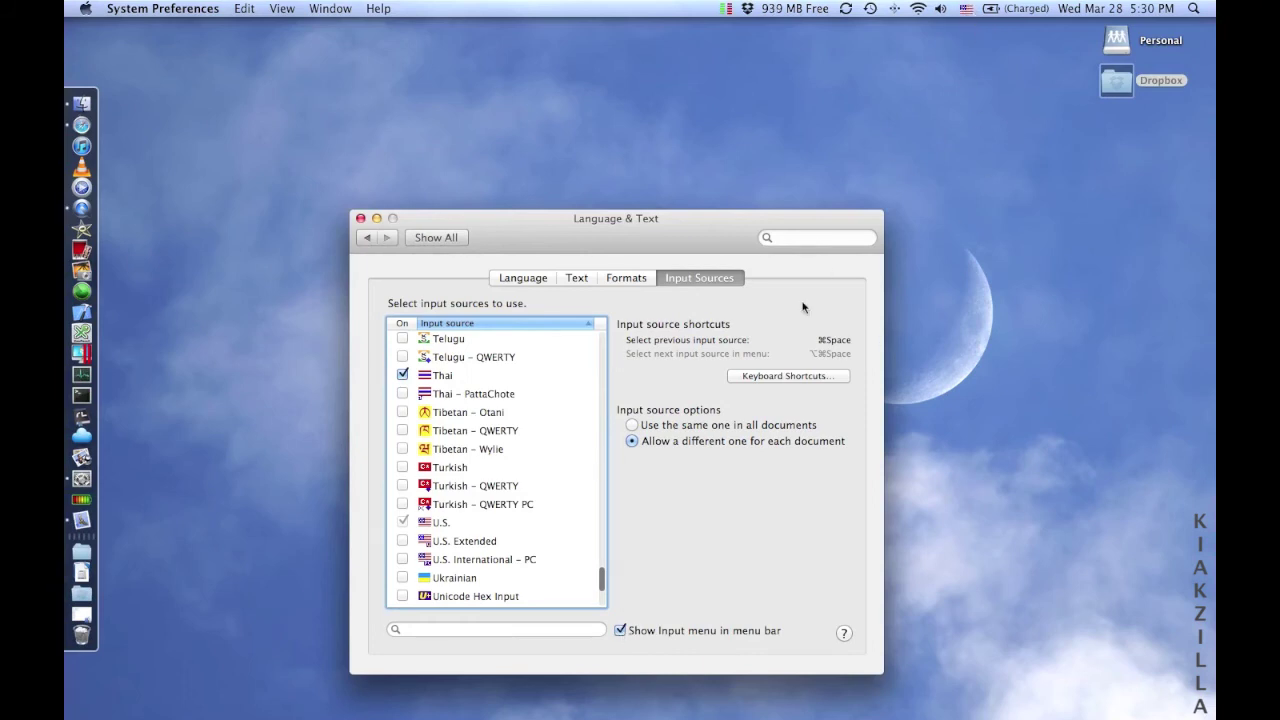
Hide the Input menu from the menu bar and show it again
{"action": "left_click", "coordinate": [621, 629]}
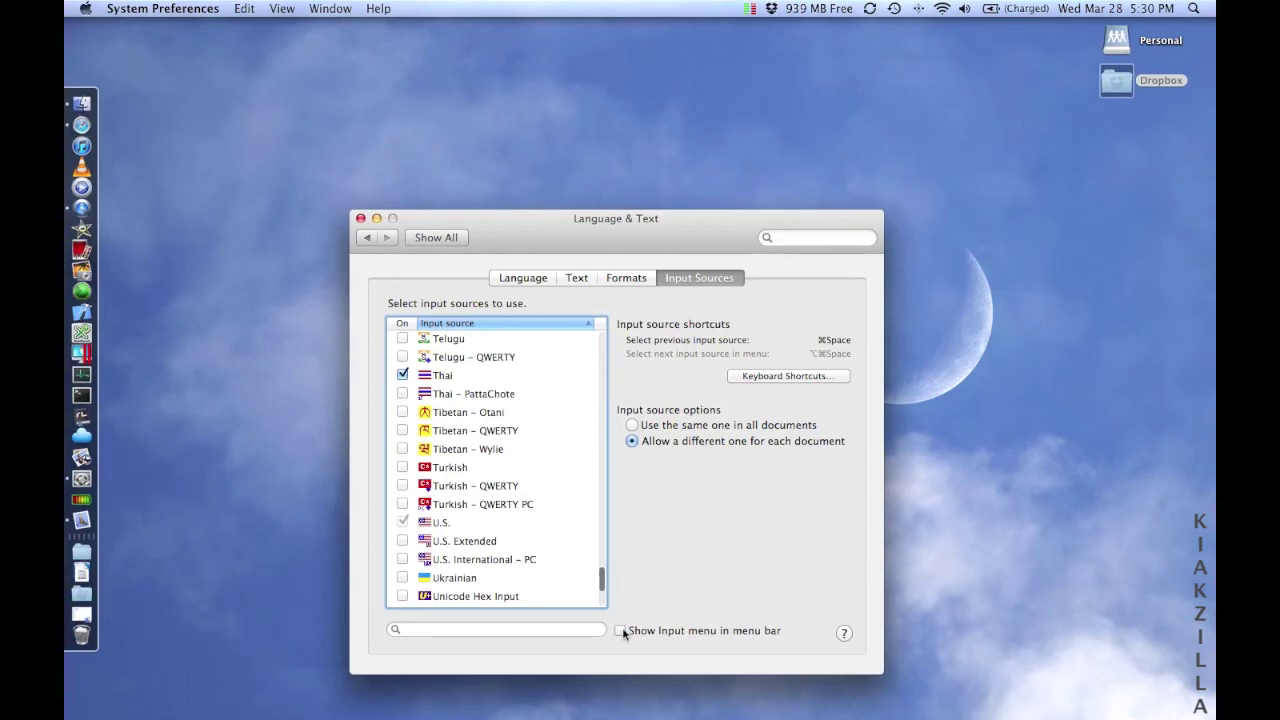
{"action": "left_click", "coordinate": [621, 630]}
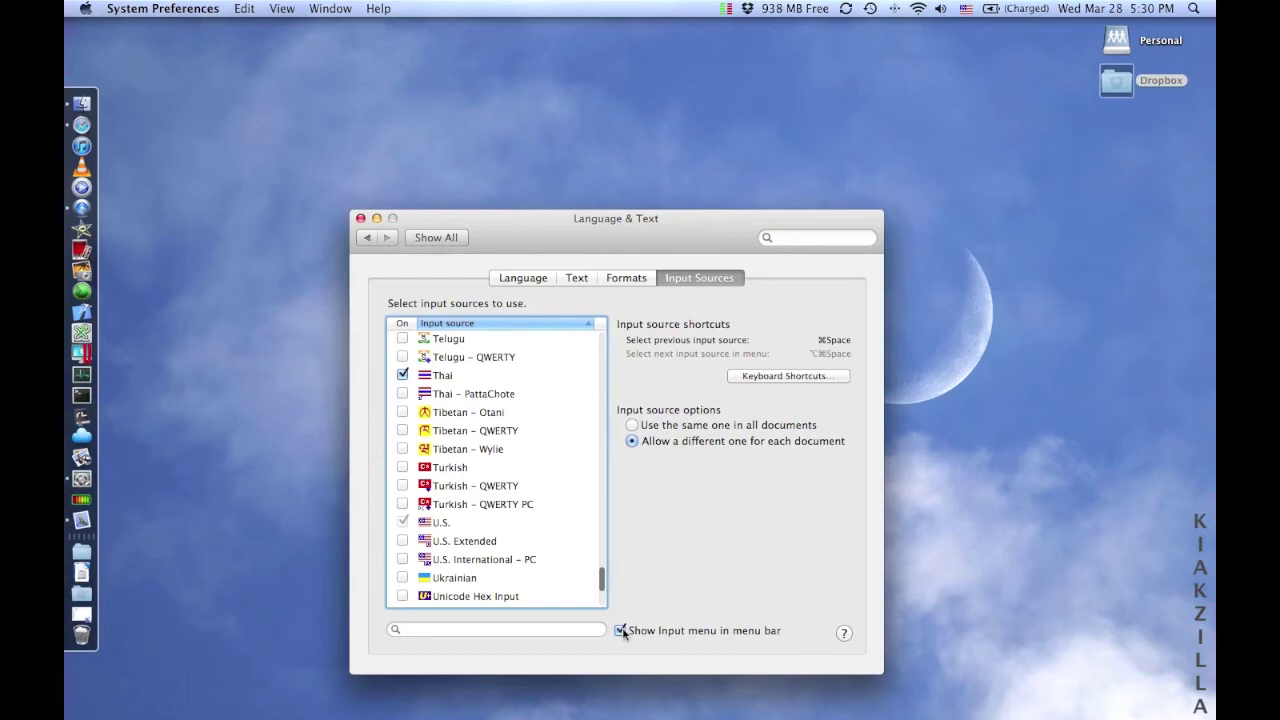
Filter the input source list by "th", and clear the filter to list all sources again
{"action": "left_click", "coordinate": [550, 630]}
{"action": "type", "text": "th"}
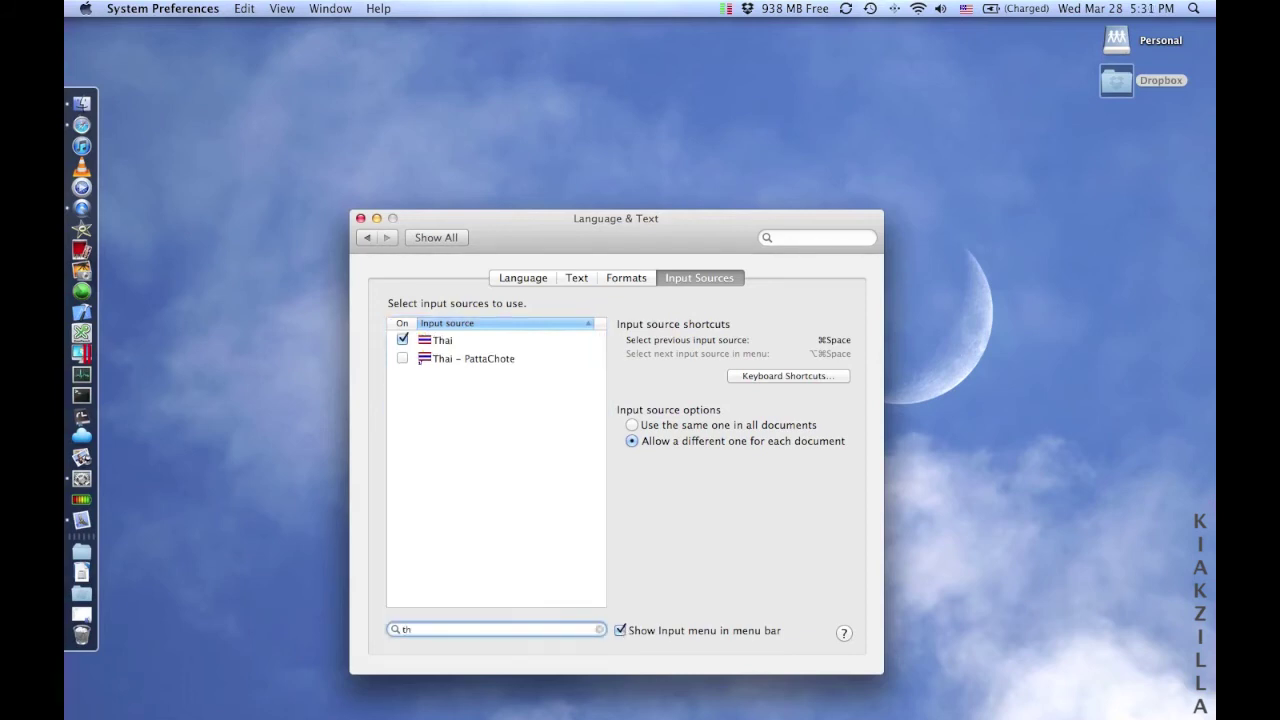
{"action": "key", "text": "BackSpace"}
{"action": "key", "text": "BackSpace"}
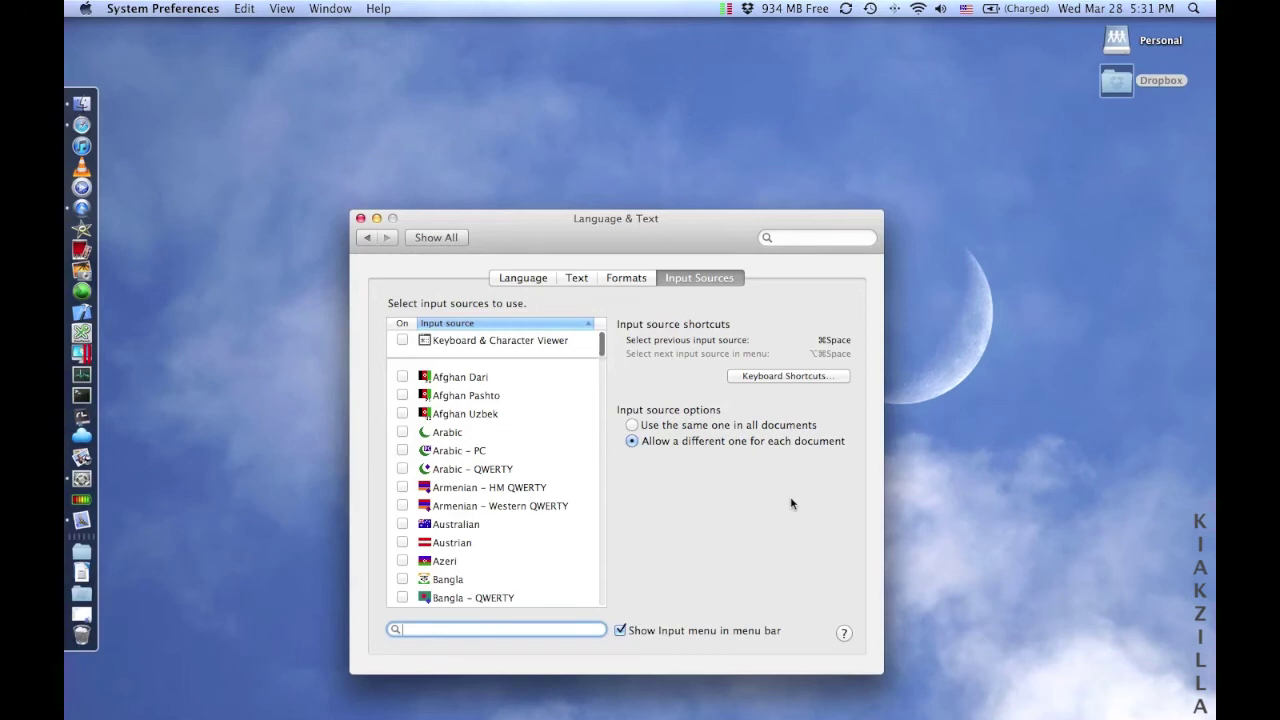
{"action": "key", "text": "ctrl+Right"}
{"action": "key", "text": "ctrl+Right"}
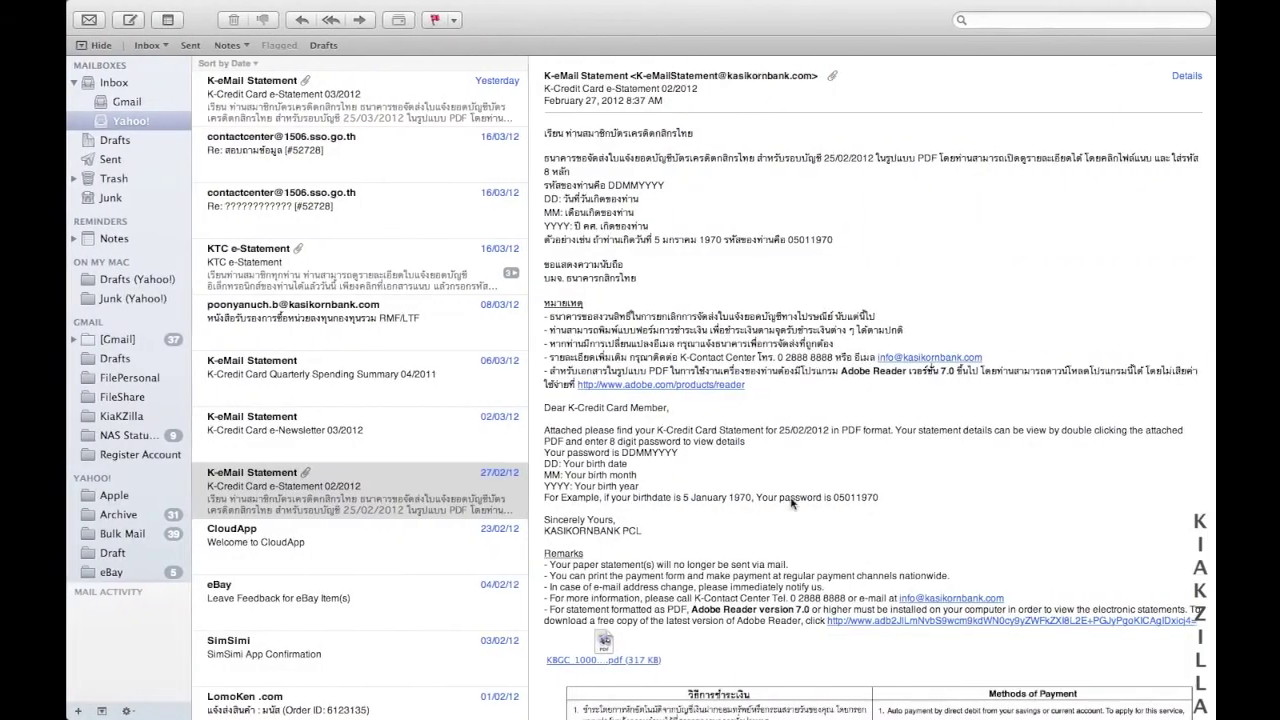
{"action": "key", "text": "ctrl+Left"}
{"action": "key", "text": "ctrl+Left"}
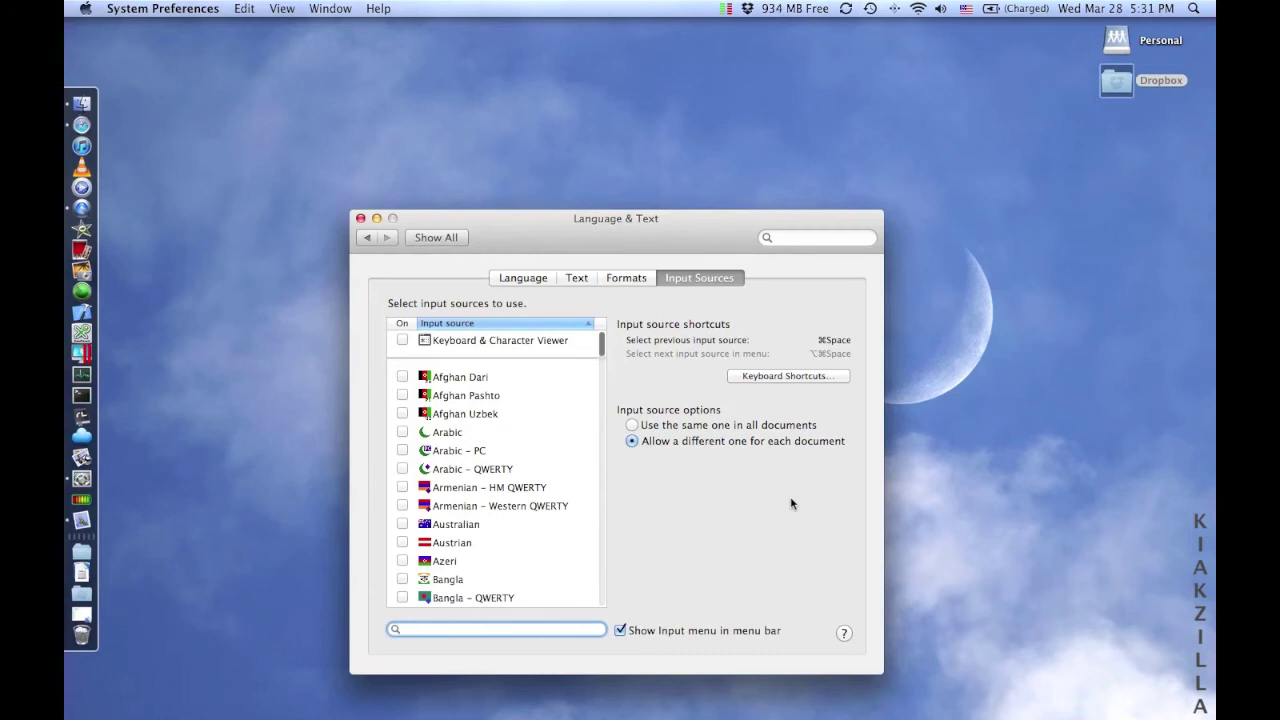
Open VLC and start installing the offered 2.0.1 update
{"action": "left_click", "coordinate": [100, 171]}
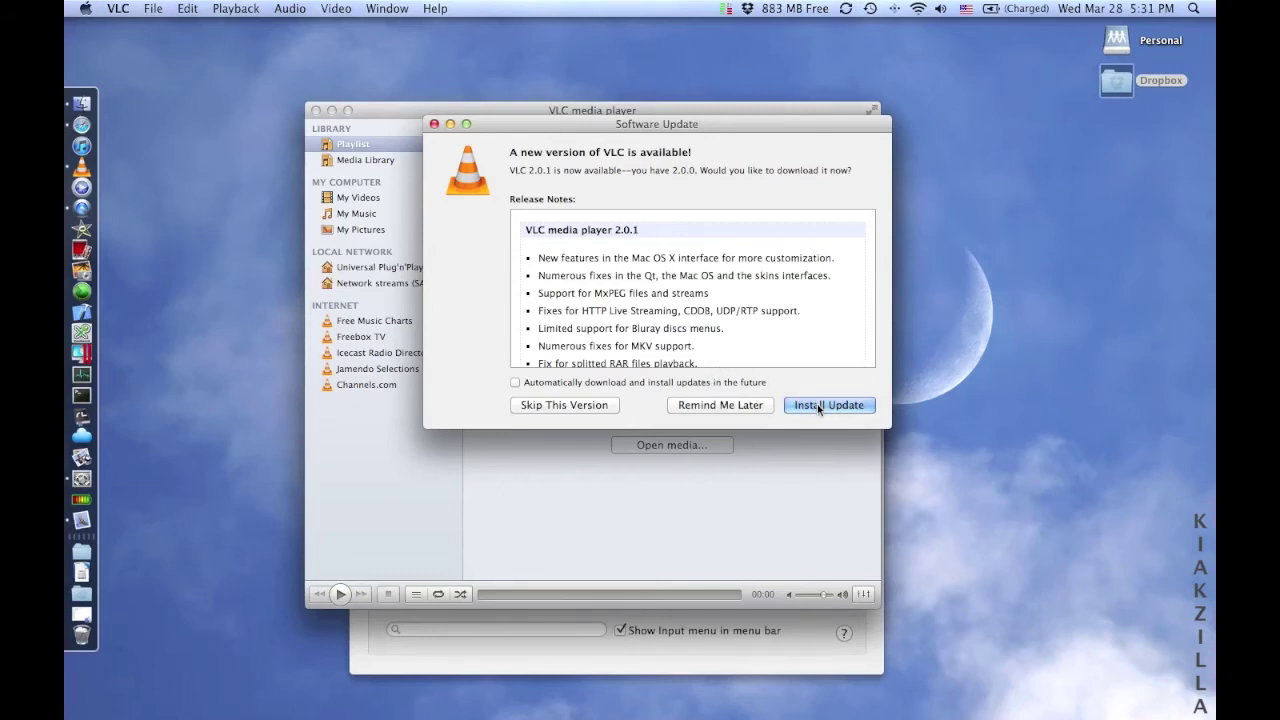
{"action": "left_click", "coordinate": [817, 404]}
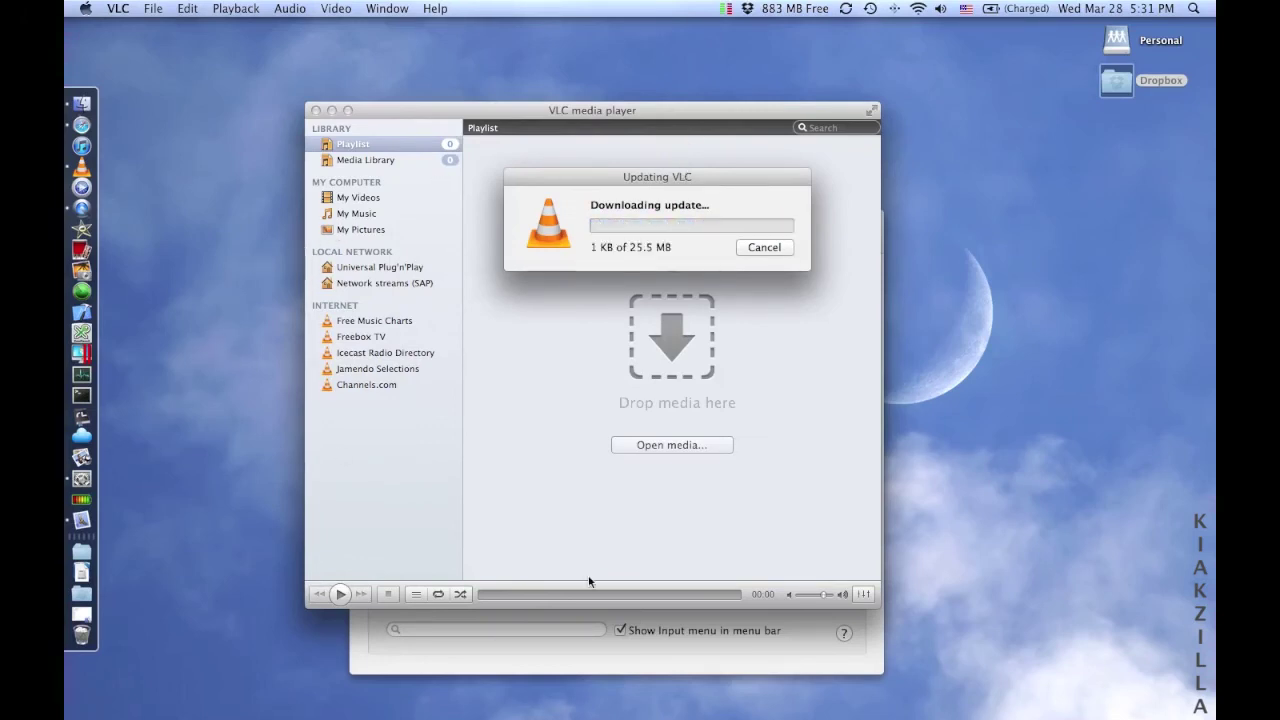
Move the Language & Text window aside, switch its input source to Thai, and bring the VLC window forward
{"action": "left_click", "coordinate": [656, 660]}
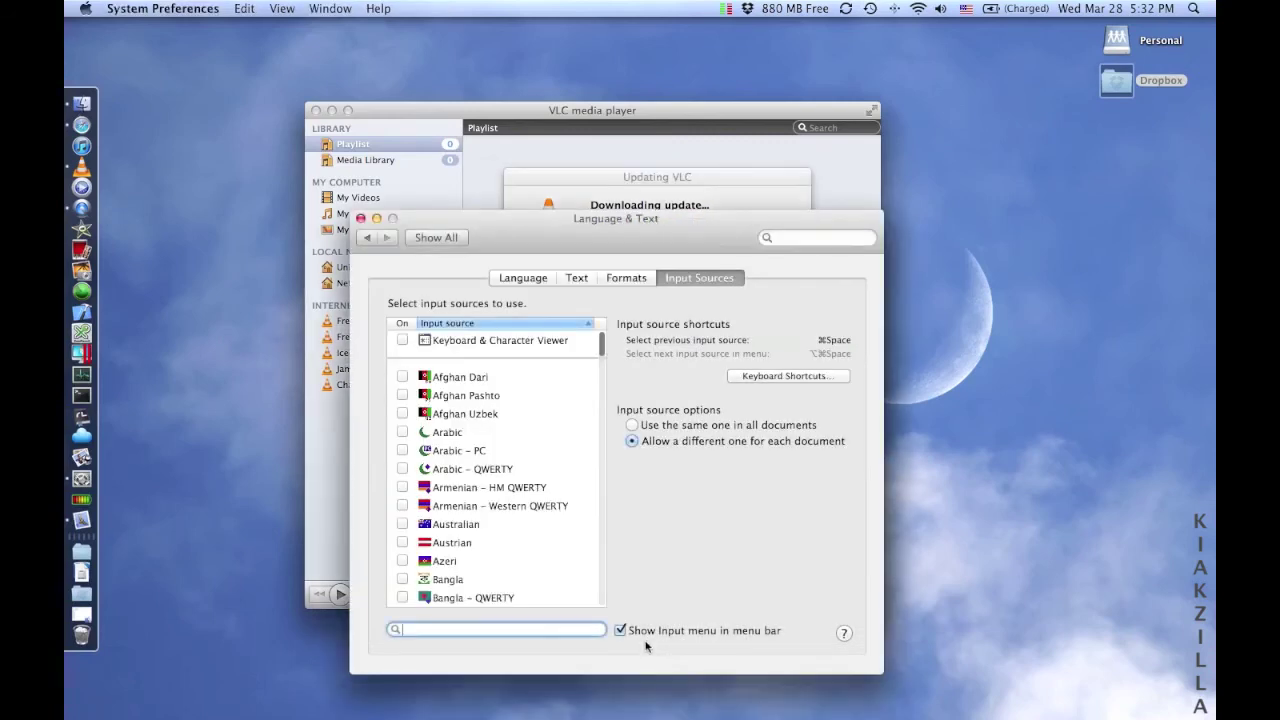
{"action": "left_click_drag", "start_coordinate": [680, 226], "coordinate": [964, 267]}
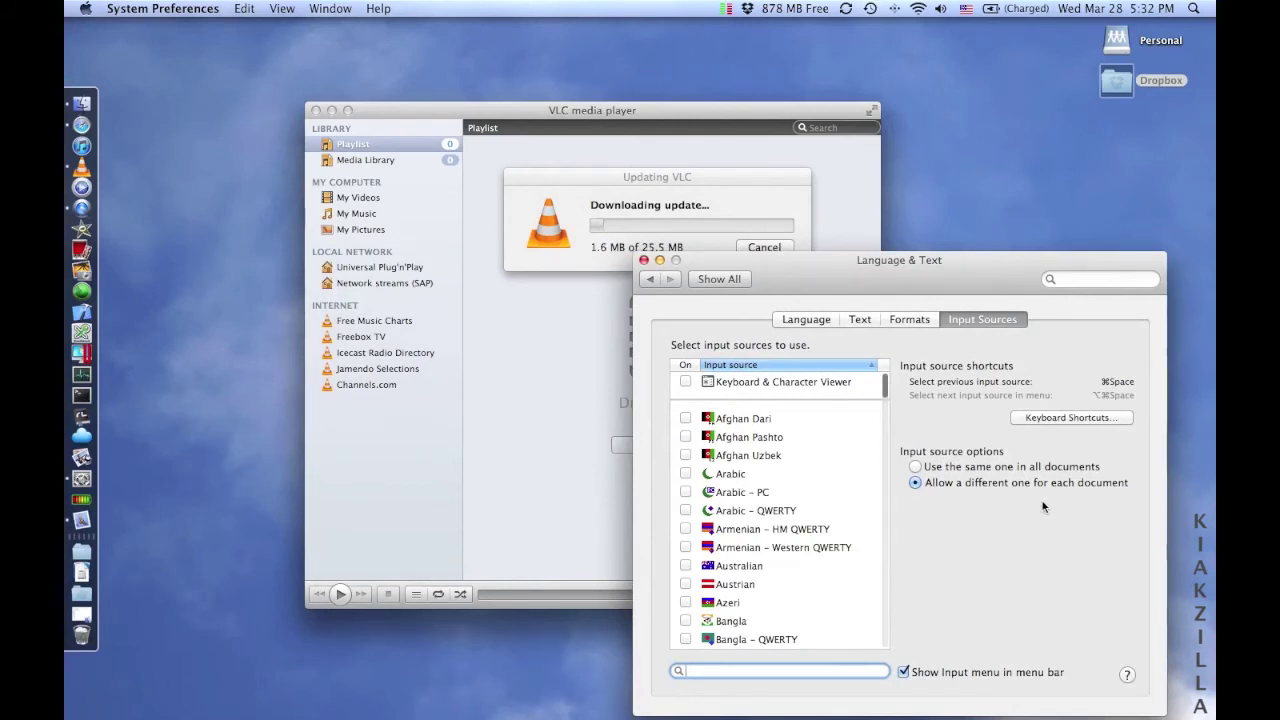
{"action": "key", "text": "super+space"}
{"action": "left_click", "coordinate": [651, 114]}
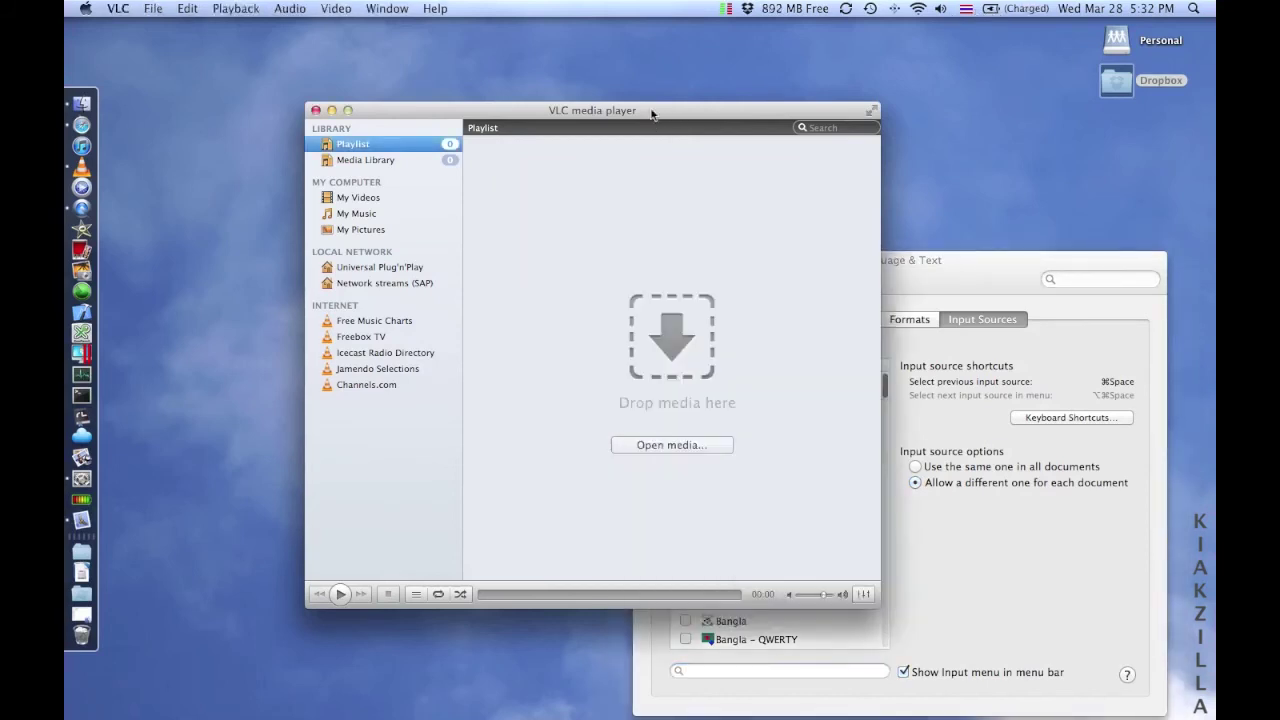
Move the VLC player and update windows beside Language & Text, and switch the Language & Text window's input source to U.S
{"action": "left_click_drag", "start_coordinate": [651, 114], "coordinate": [425, 288]}
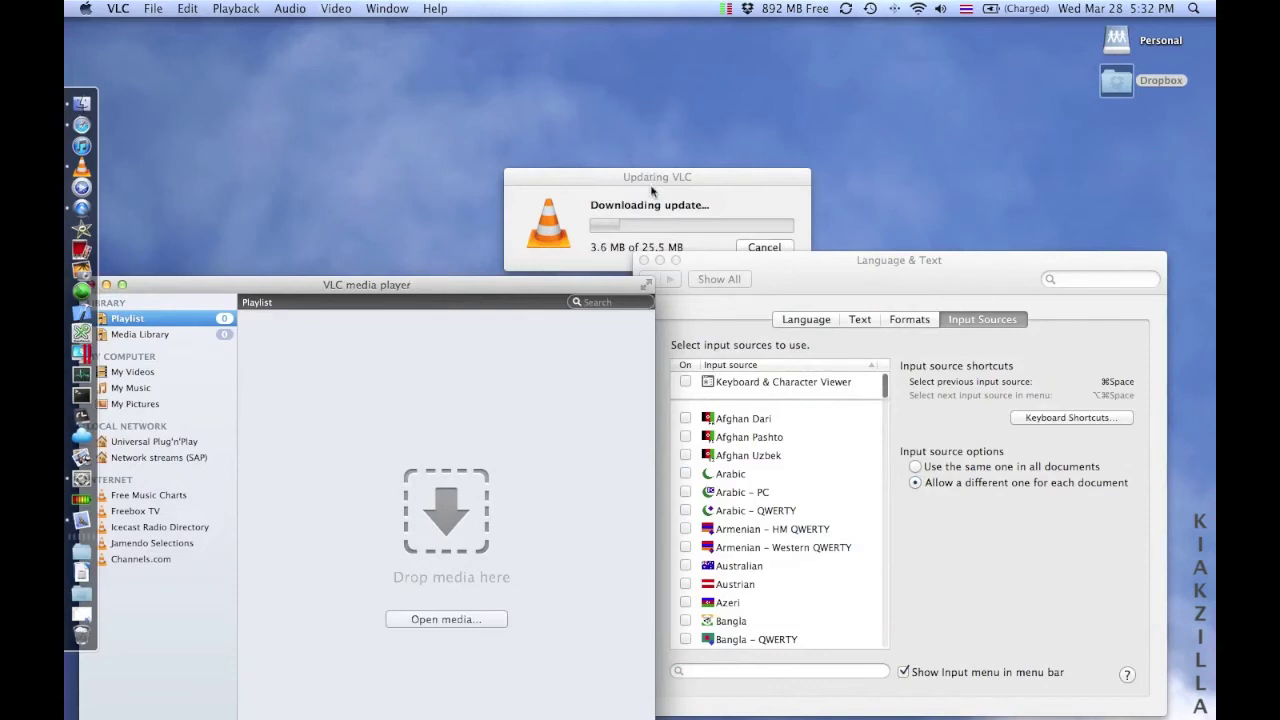
{"action": "left_click_drag", "start_coordinate": [650, 174], "coordinate": [463, 336]}
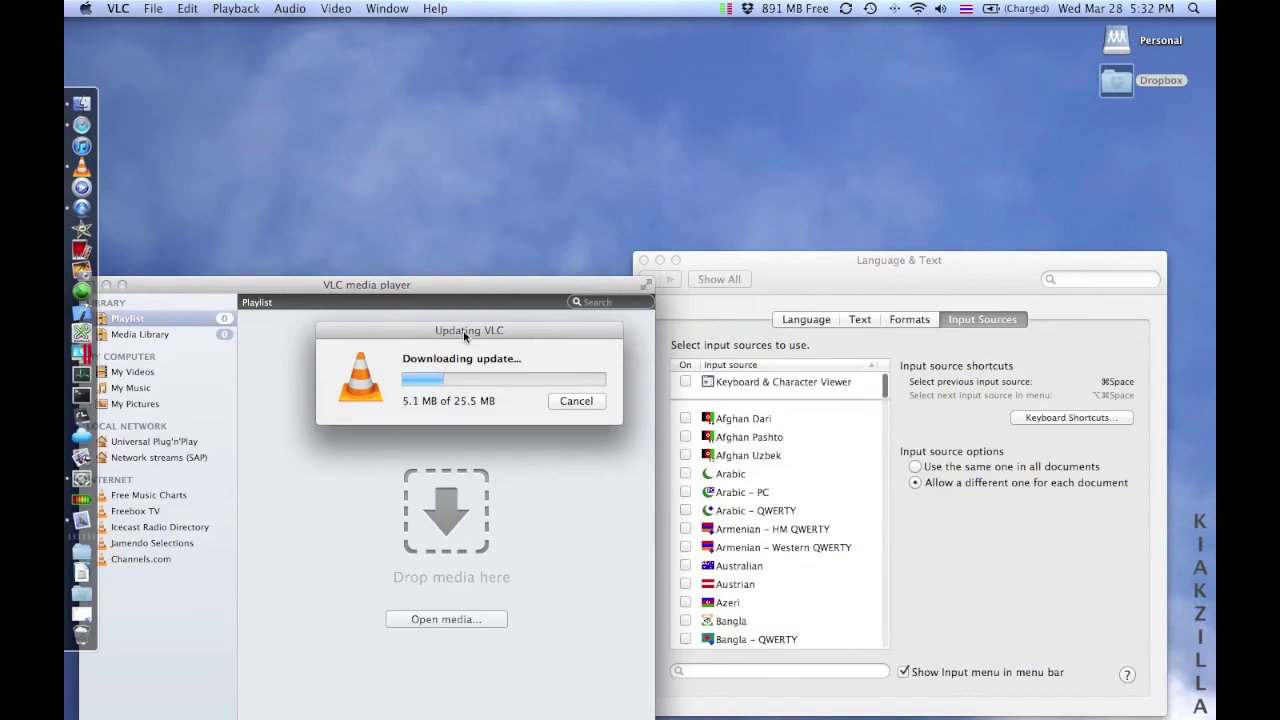
{"action": "left_click", "coordinate": [812, 283]}
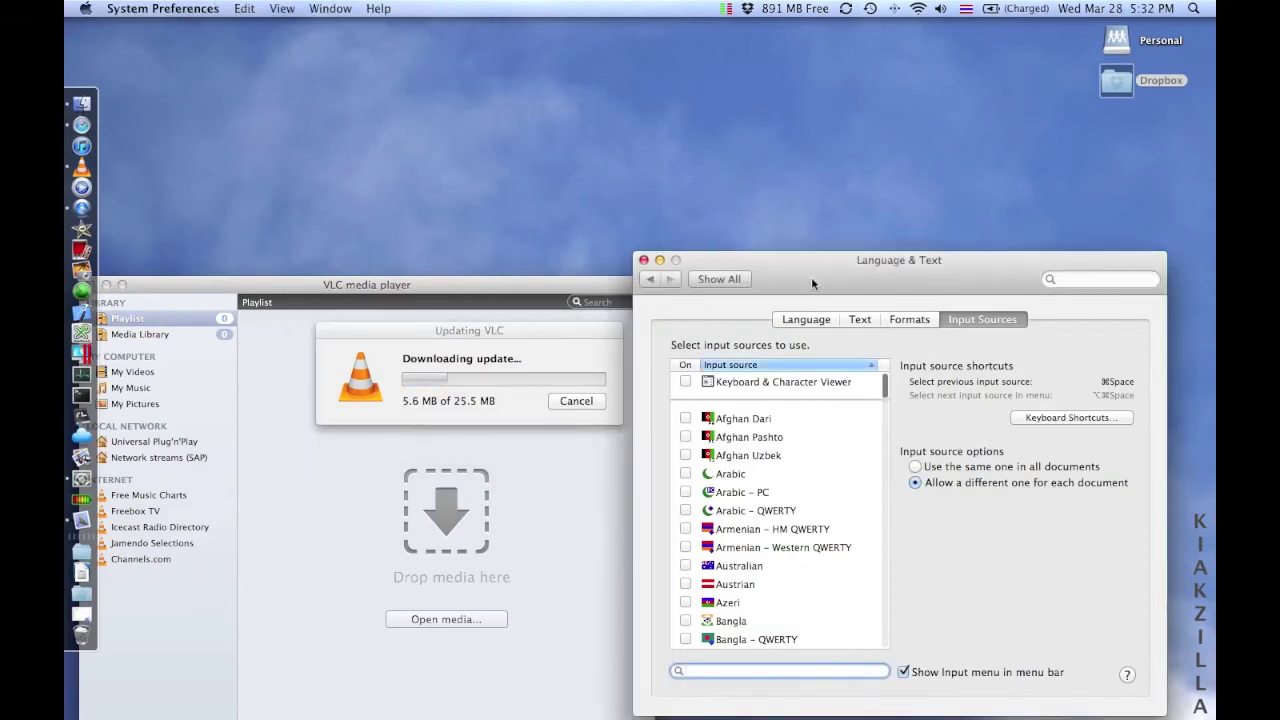
{"action": "key", "text": "super+space"}
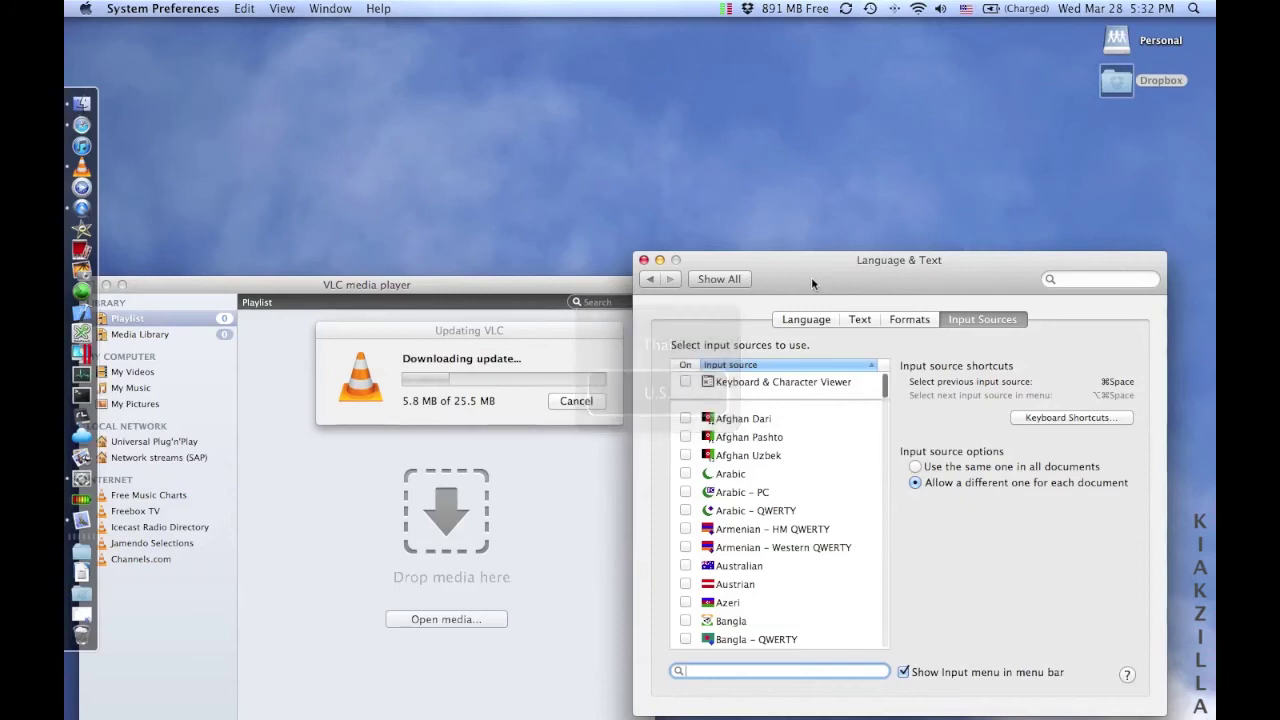
{"action": "left_click", "coordinate": [524, 335]}
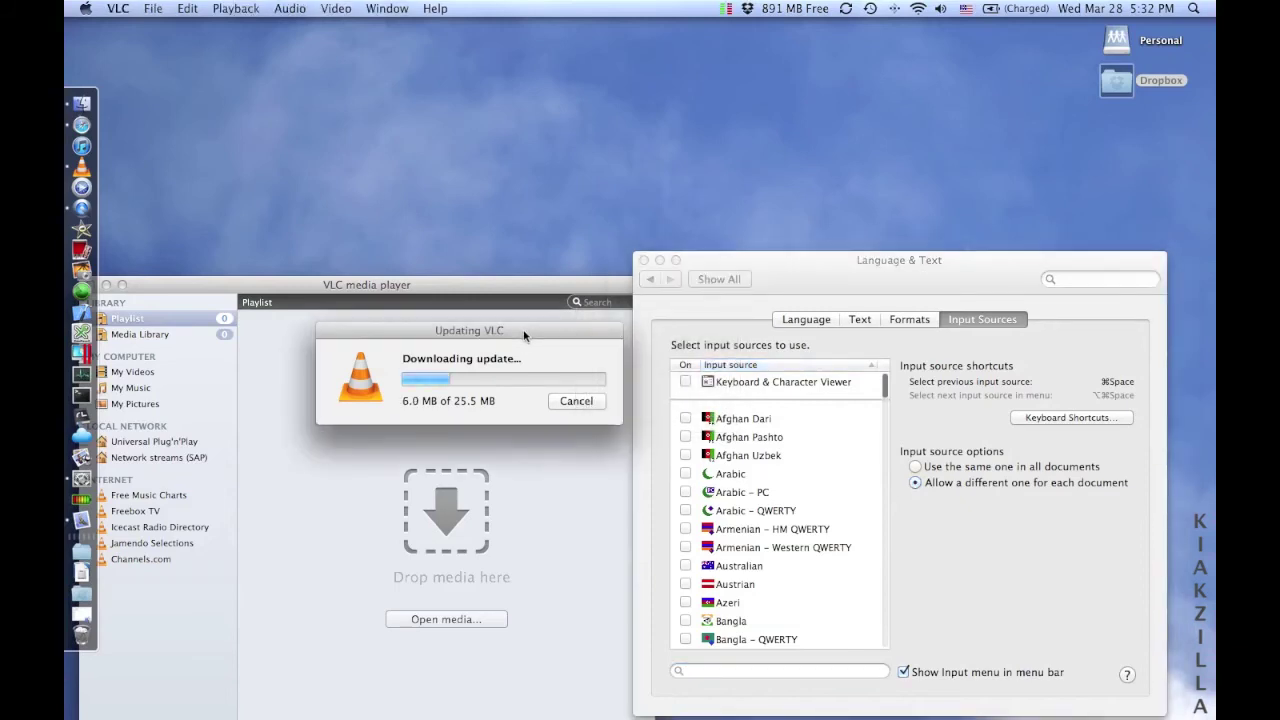
{"action": "left_click", "coordinate": [466, 290]}
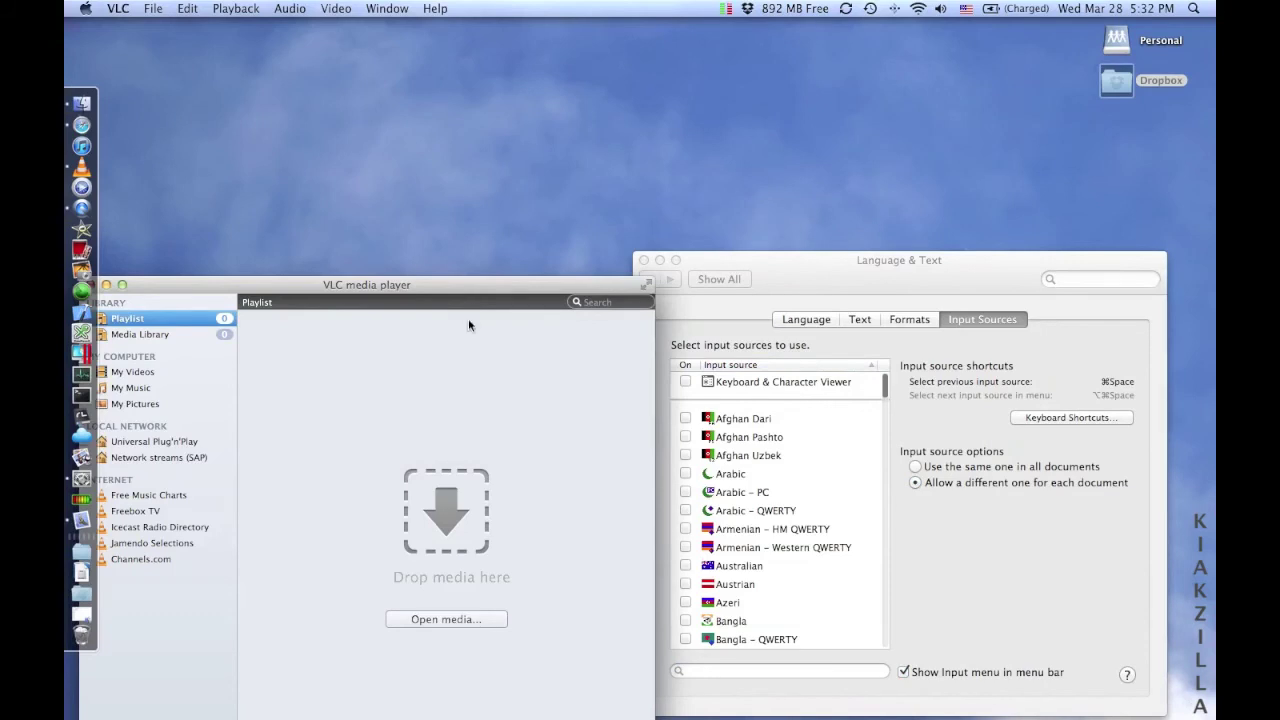
Switch to the full-screen Safari space and open a new tab next to the YouTube playlist
{"action": "key", "text": "ctrl+Up"}
{"action": "left_click", "coordinate": [685, 205]}
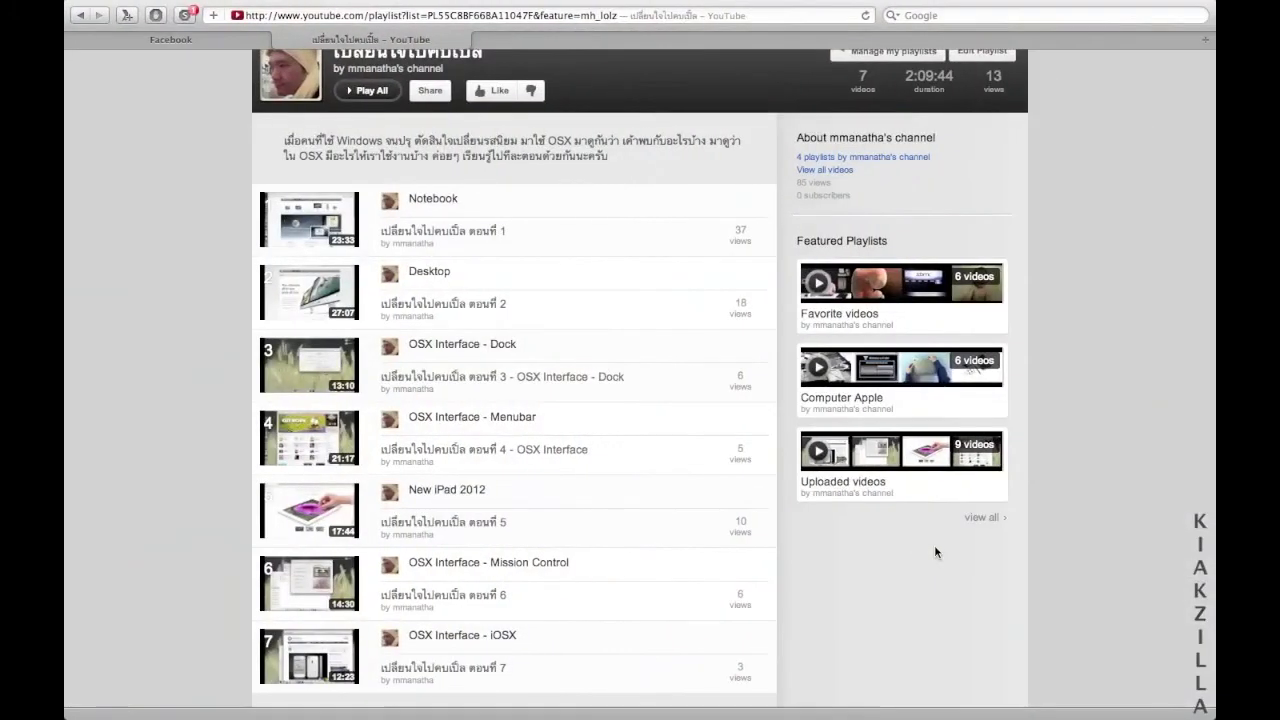
{"action": "mouse_move", "coordinate": [518, 3]}
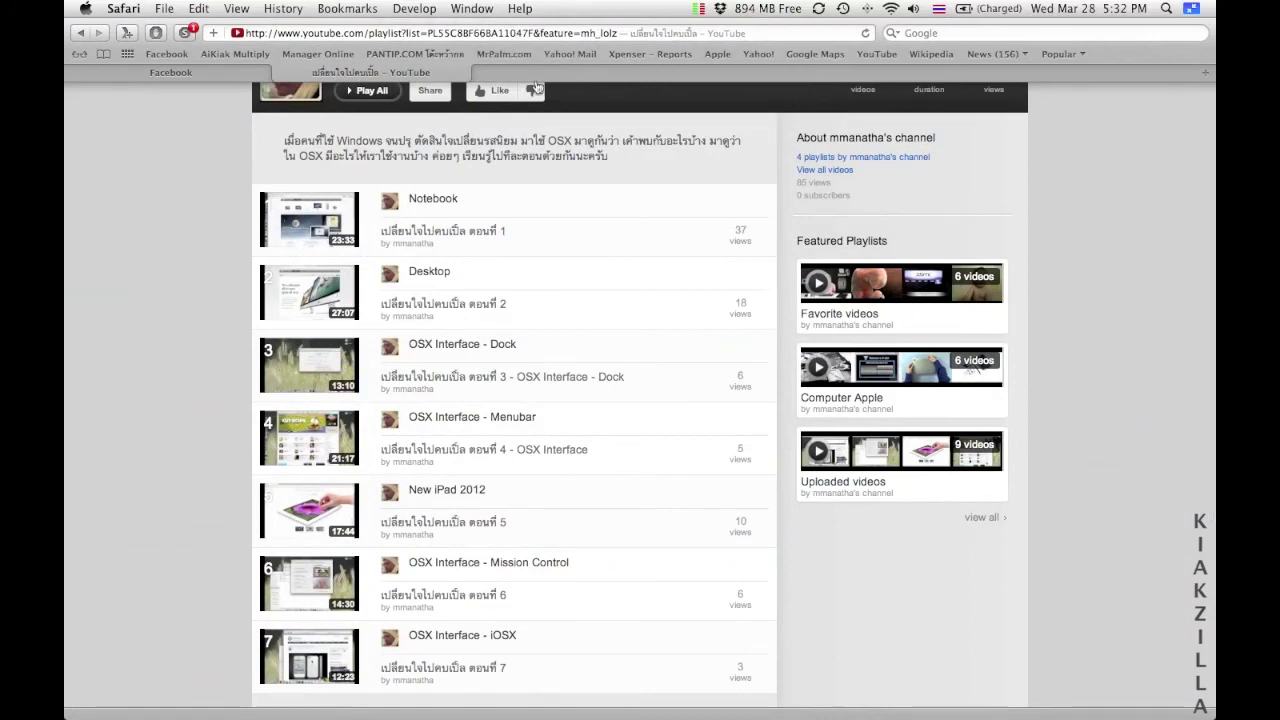
{"action": "double_click", "coordinate": [502, 77]}
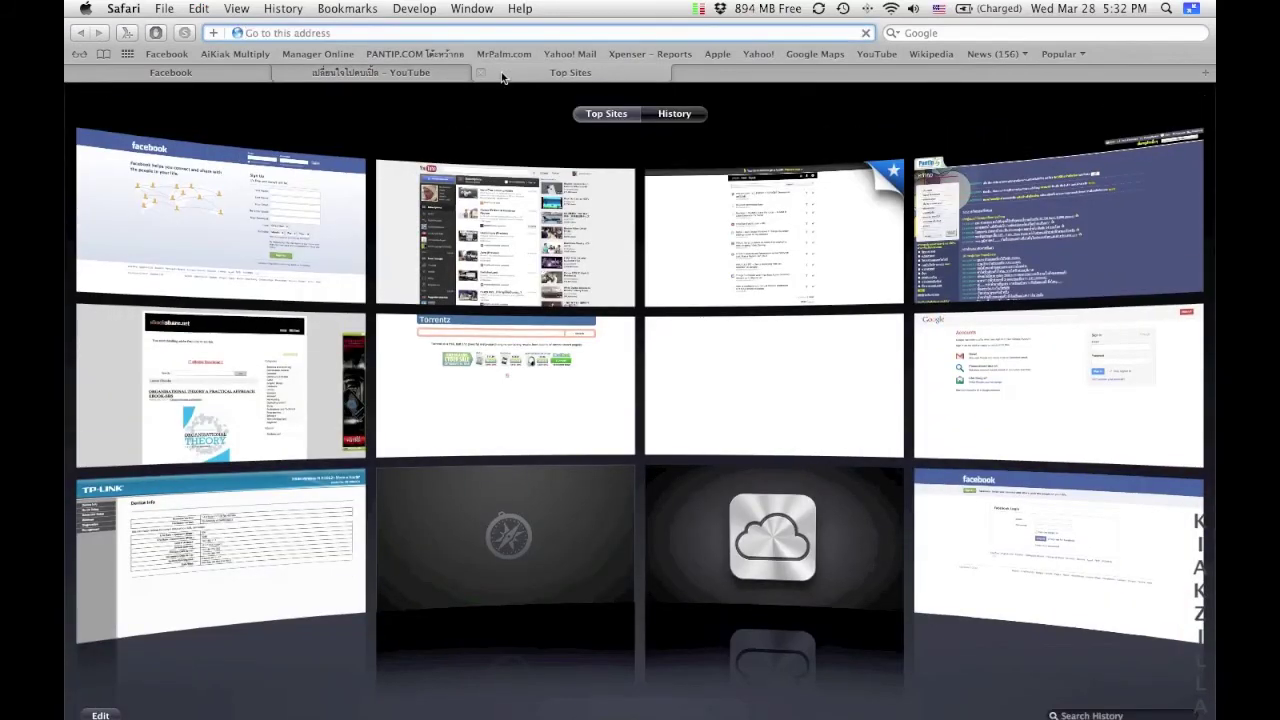
Toggle the input source while switching between the YouTube and Top Sites tabs, and return to the desktop with VLC
{"action": "key", "text": "super+space"}
{"action": "left_click", "coordinate": [420, 75]}
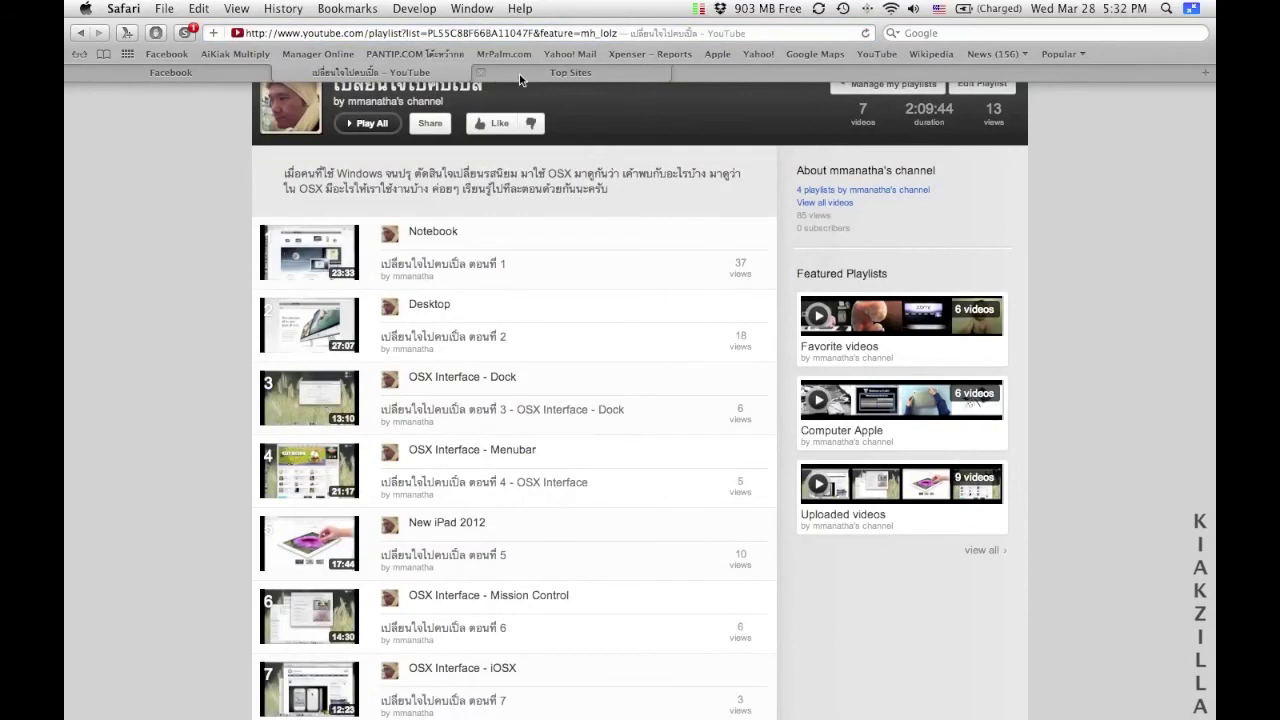
{"action": "left_click", "coordinate": [520, 78]}
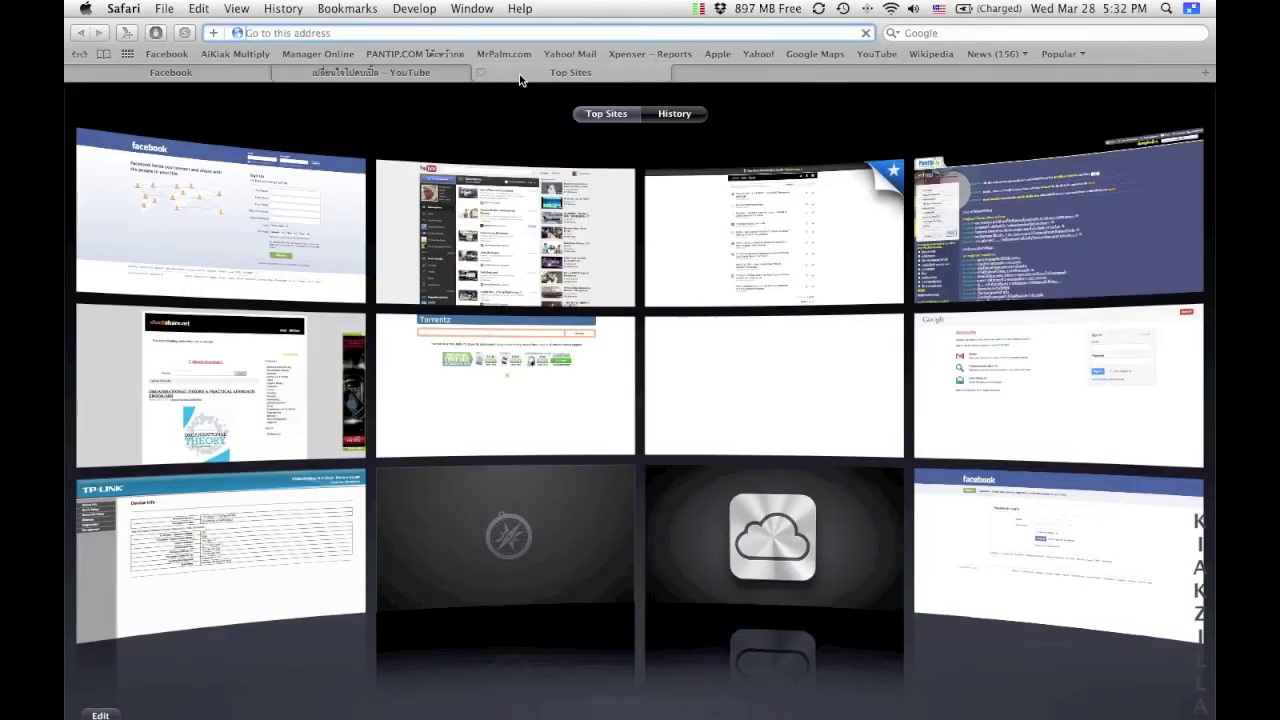
{"action": "key", "text": "super+space"}
{"action": "key", "text": "ctrl+Left"}
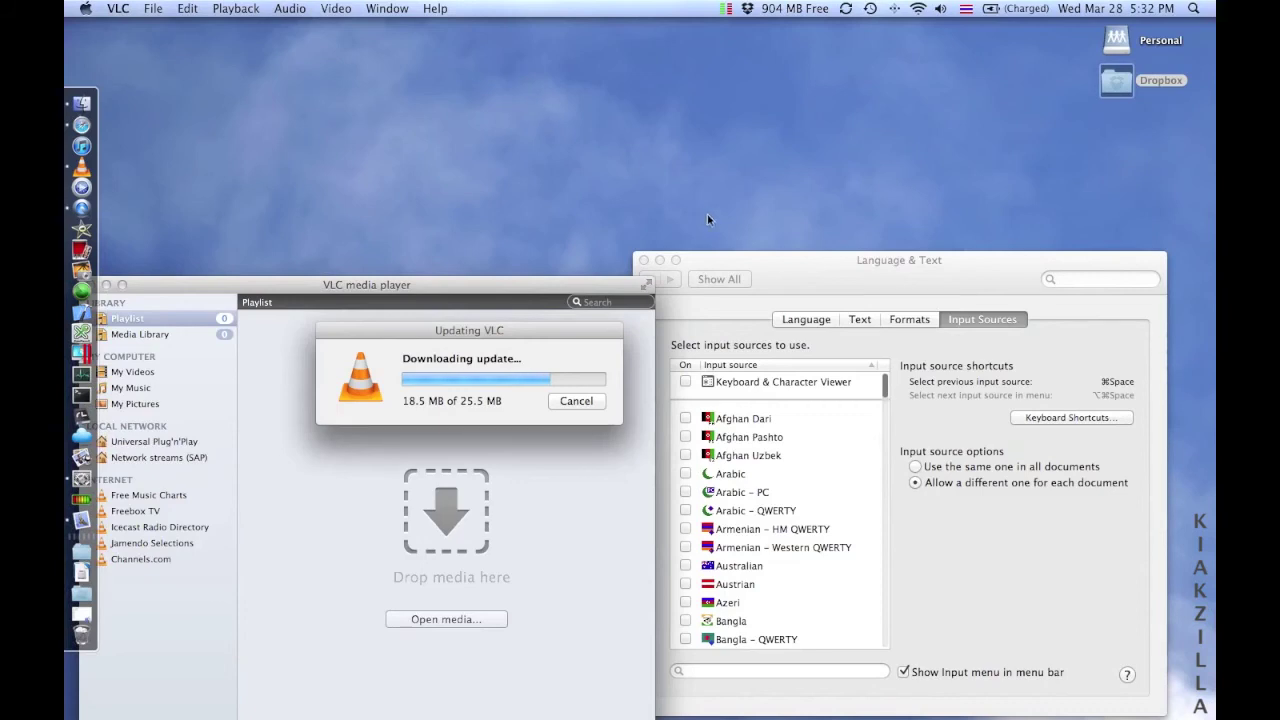
Install the downloaded VLC update with a relaunch, and reposition the Language & Text and VLC windows next to each other
{"action": "left_click", "coordinate": [731, 258]}
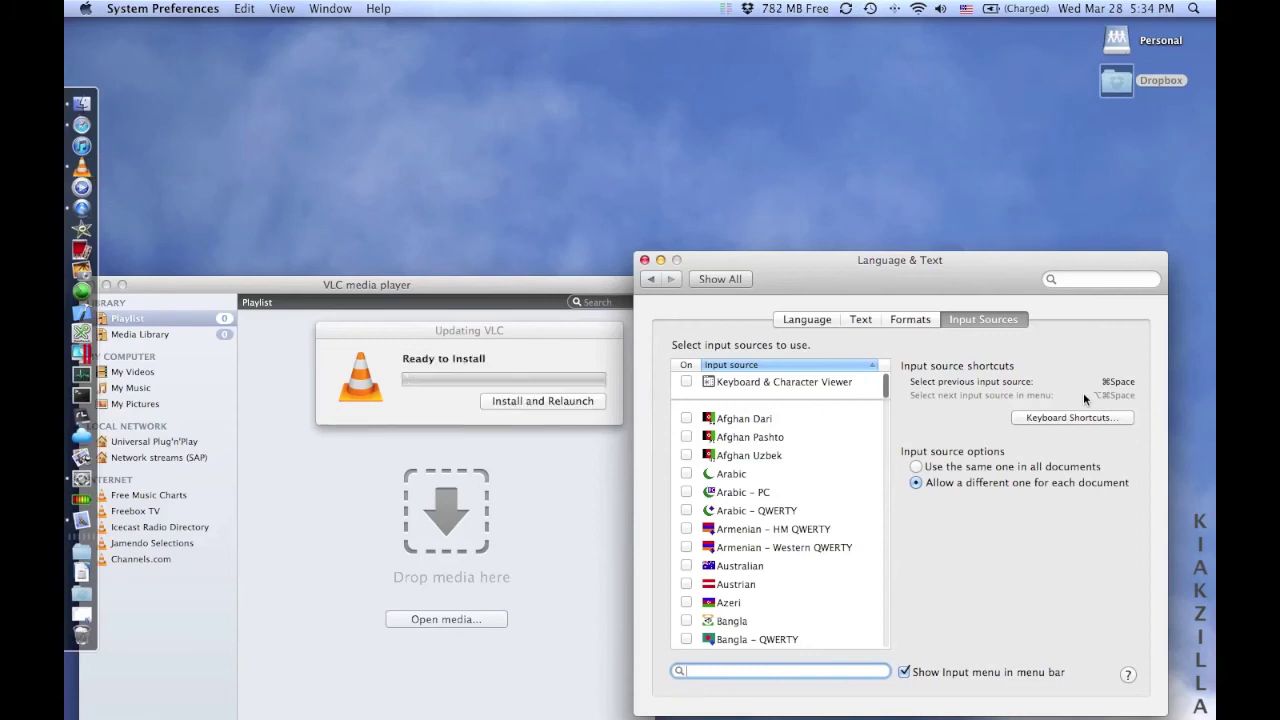
{"action": "left_click", "coordinate": [576, 401]}
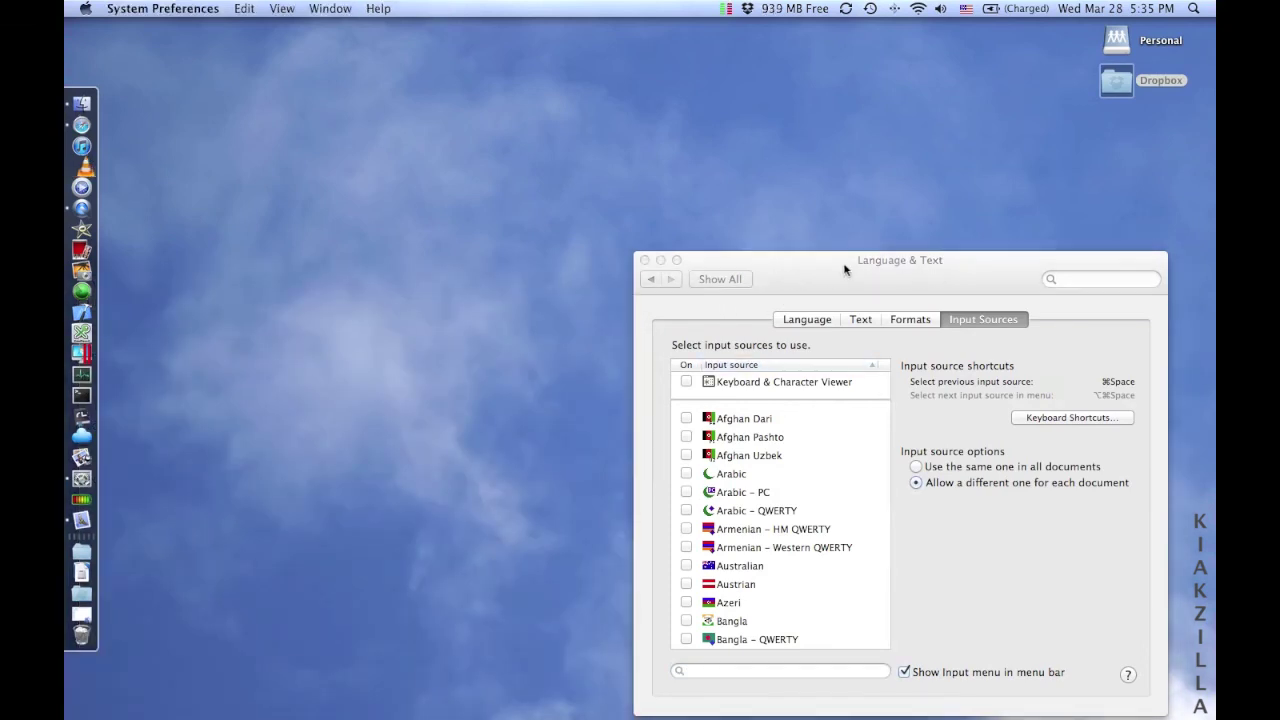
{"action": "left_click_drag", "start_coordinate": [844, 268], "coordinate": [812, 194]}
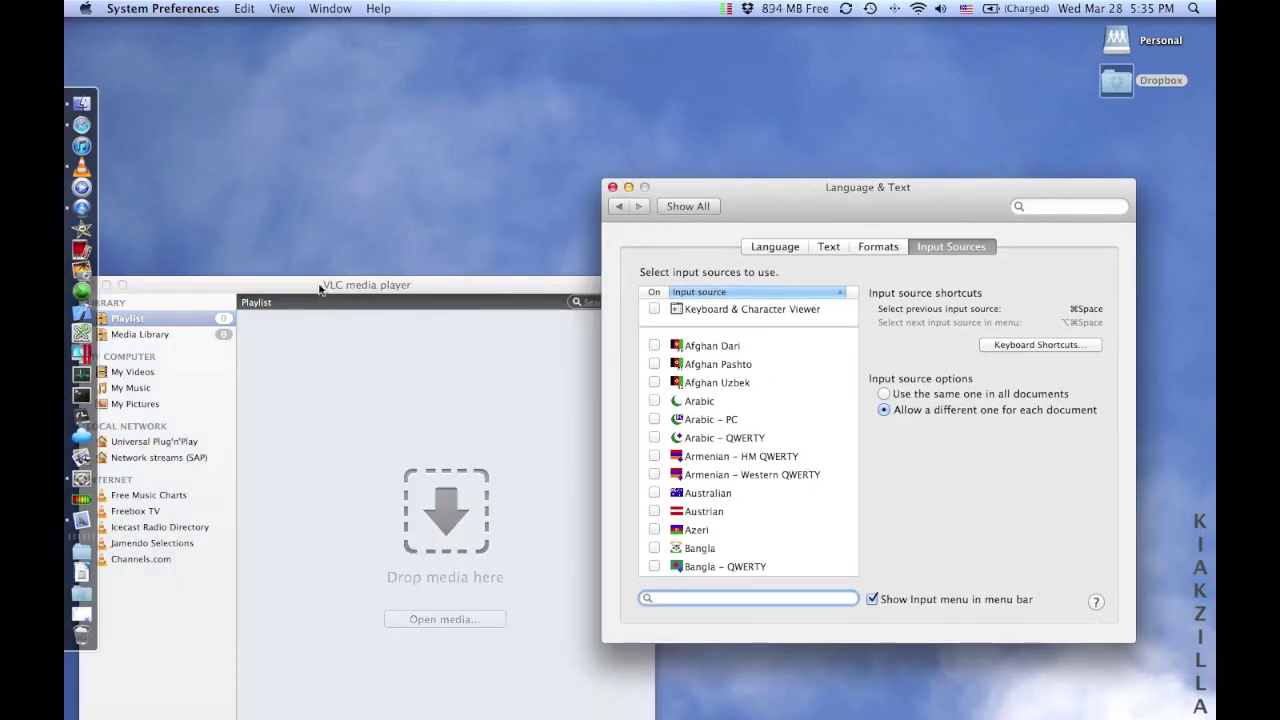
{"action": "left_click_drag", "start_coordinate": [320, 289], "coordinate": [390, 216]}
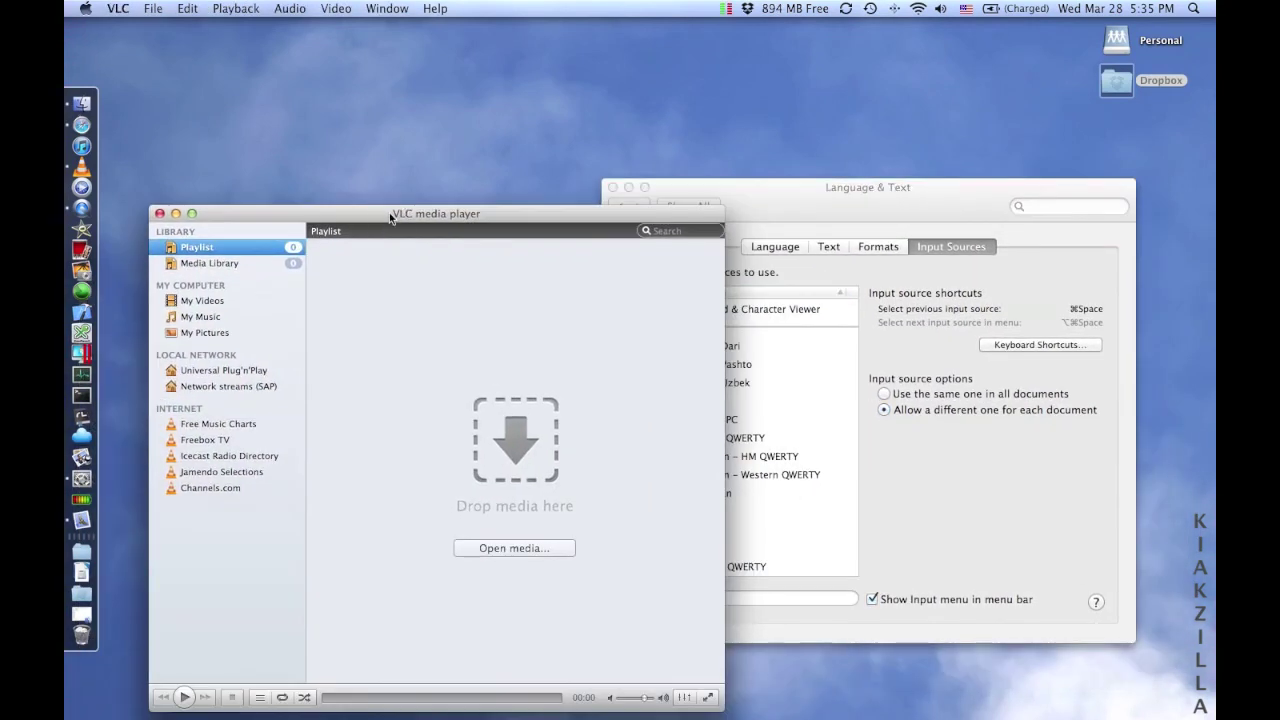
Alternate between the VLC and Language & Text windows to compare the input source active in each
{"action": "key", "text": "super+space"}
{"action": "left_click", "coordinate": [919, 194]}
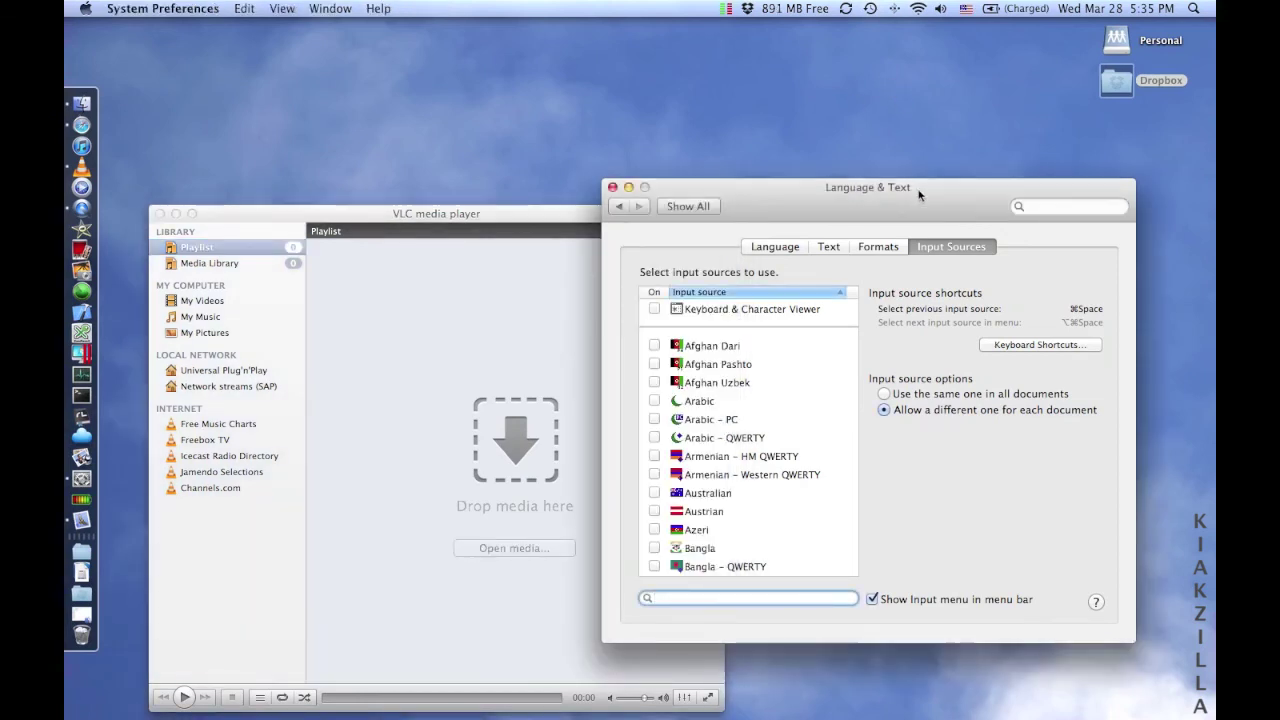
{"action": "left_click", "coordinate": [516, 216]}
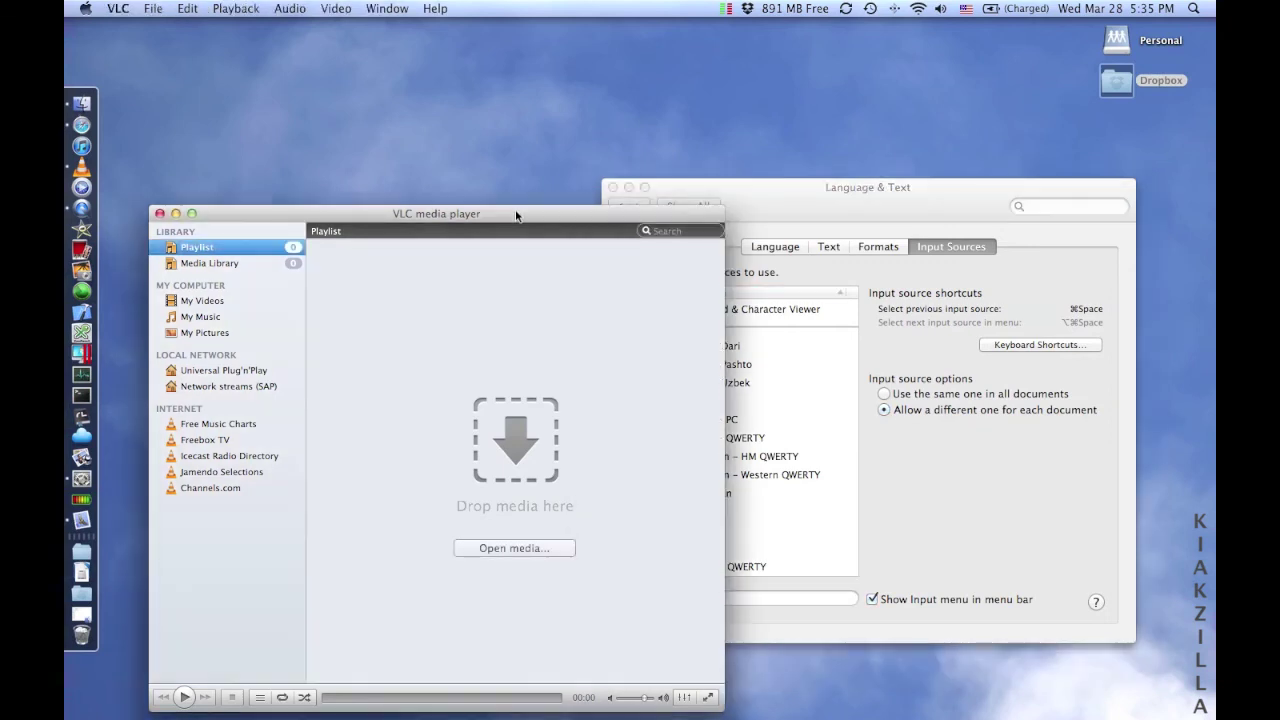
{"action": "left_click", "coordinate": [938, 208]}
{"action": "left_click", "coordinate": [525, 219]}
{"action": "left_click", "coordinate": [959, 211]}
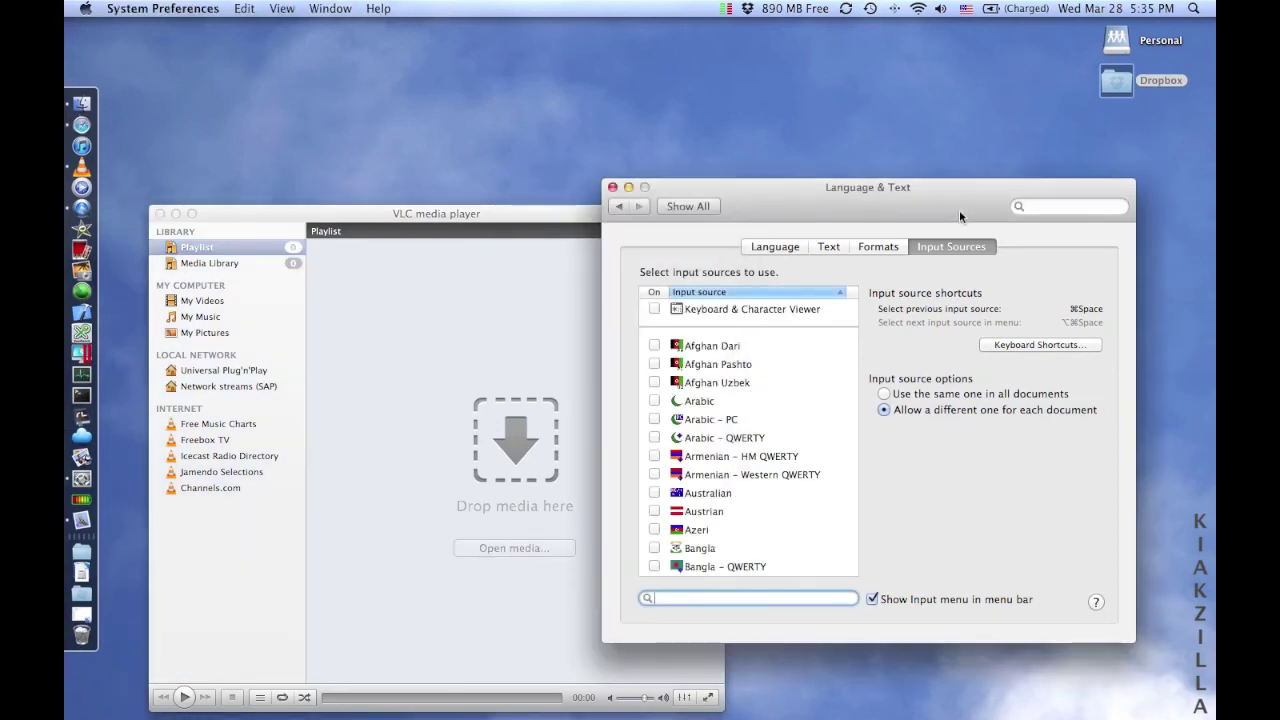
Switch VLC's input source to Thai and check the input source again in both the Language & Text and VLC windows
{"action": "left_click", "coordinate": [567, 326]}
{"action": "key", "text": "super+space"}
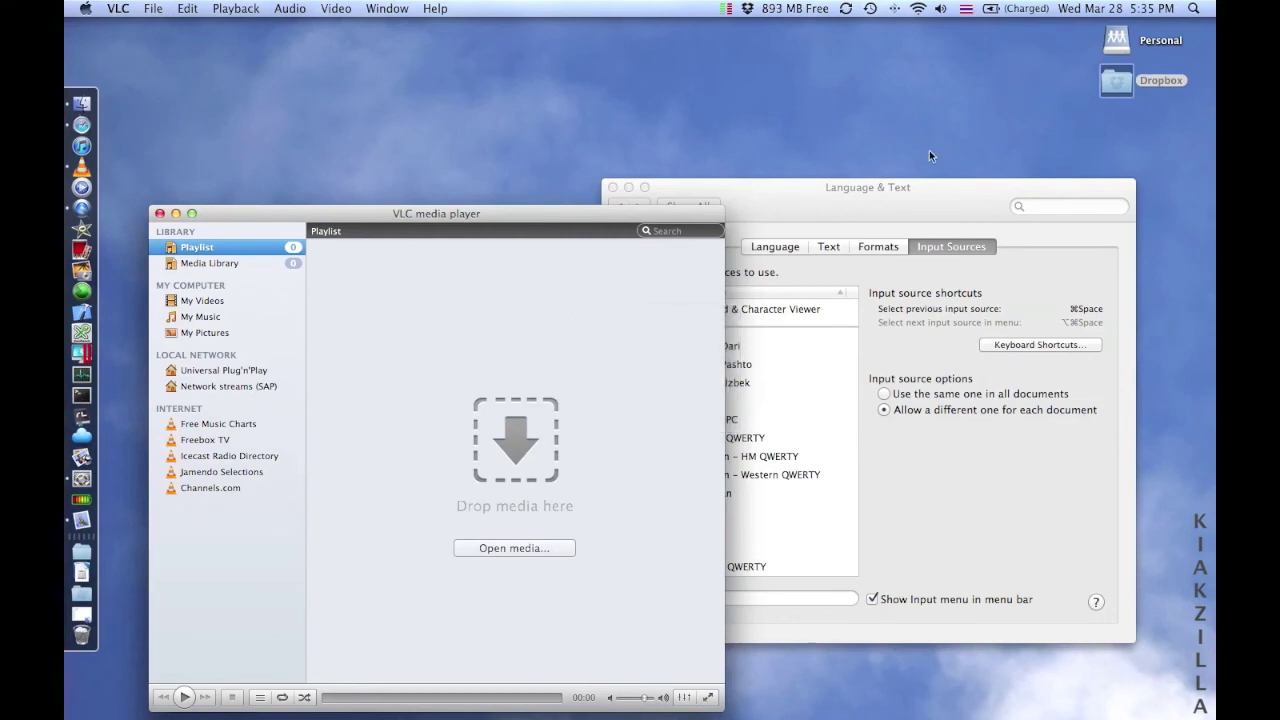
{"action": "left_click", "coordinate": [934, 204]}
{"action": "left_click", "coordinate": [433, 281]}
{"action": "left_click", "coordinate": [770, 203]}
Return to the overview of all preferences and open the Firewall settings of Security & Privacy
{"action": "left_click", "coordinate": [705, 208]}
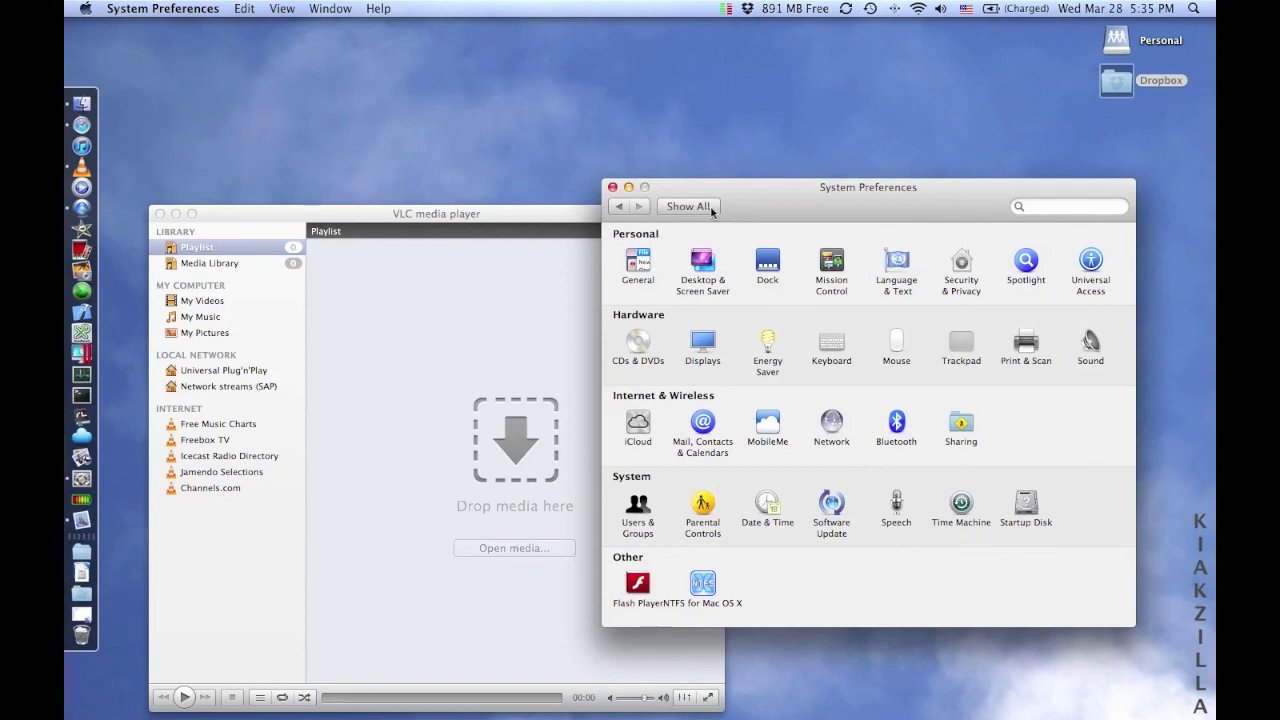
{"action": "left_click", "coordinate": [962, 265]}
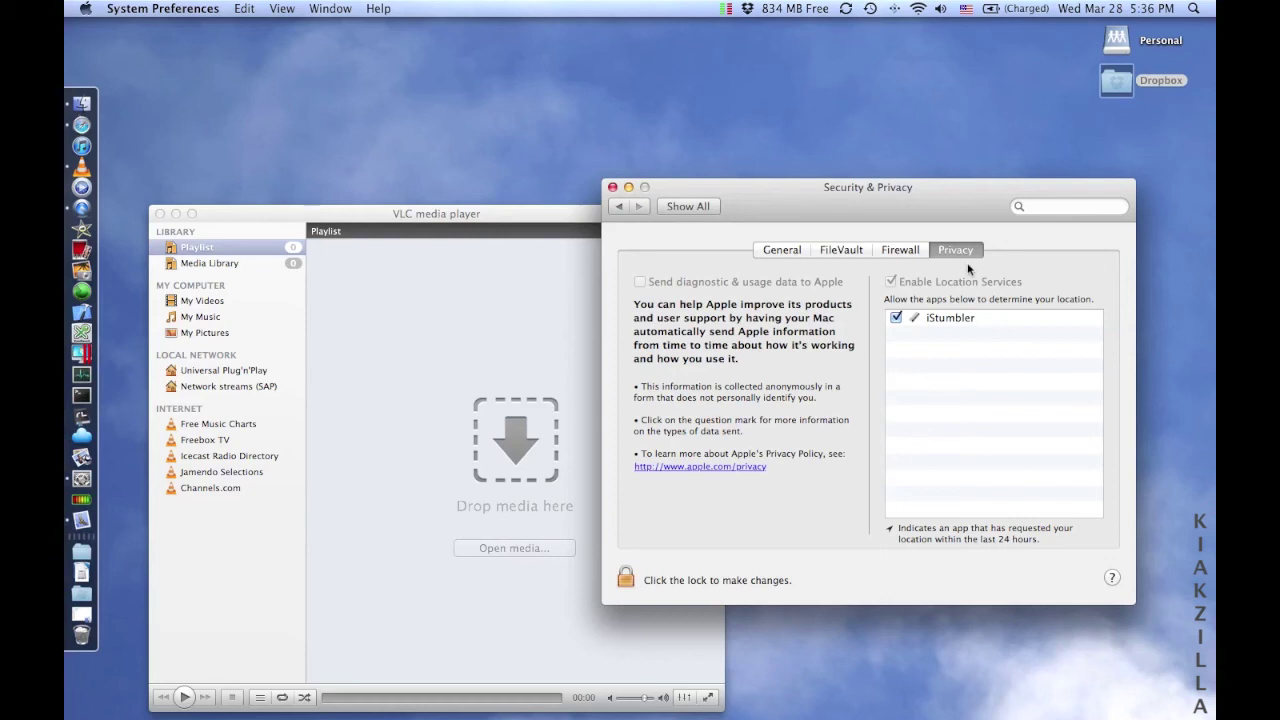
{"action": "left_click", "coordinate": [897, 251]}
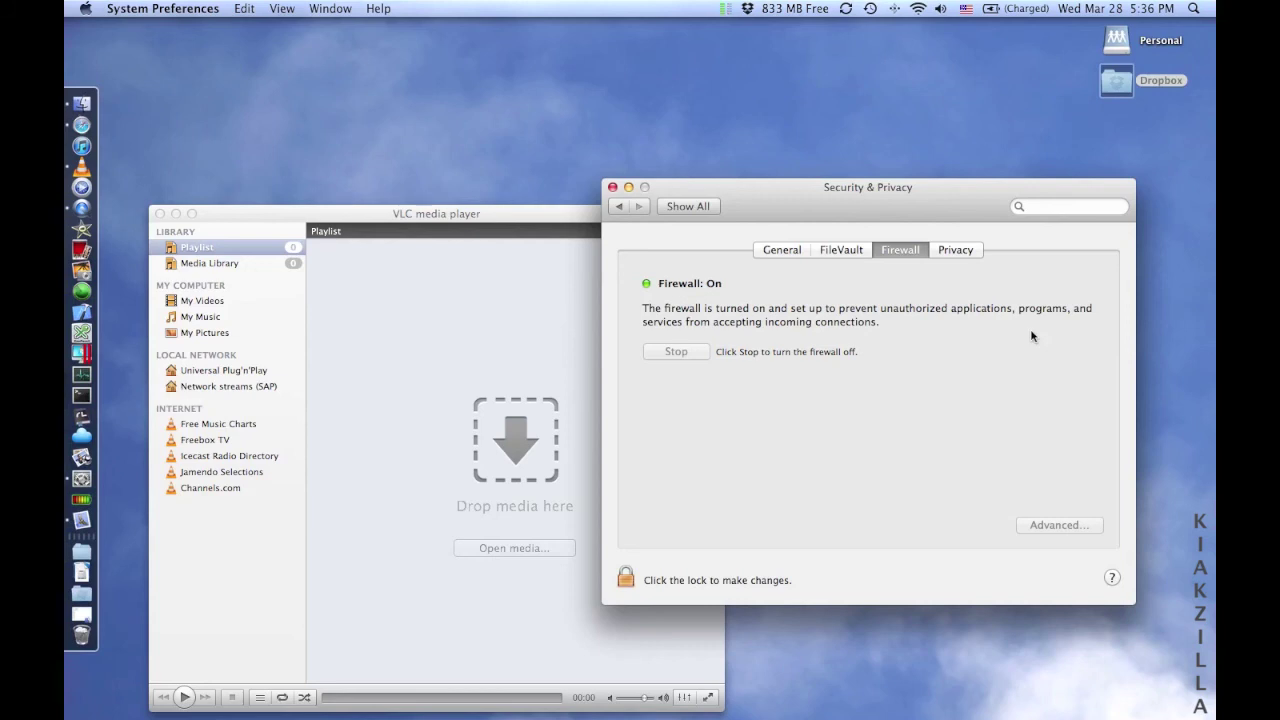
Show My Pictures in the VLC library and quit VLC
{"action": "left_click", "coordinate": [227, 345]}
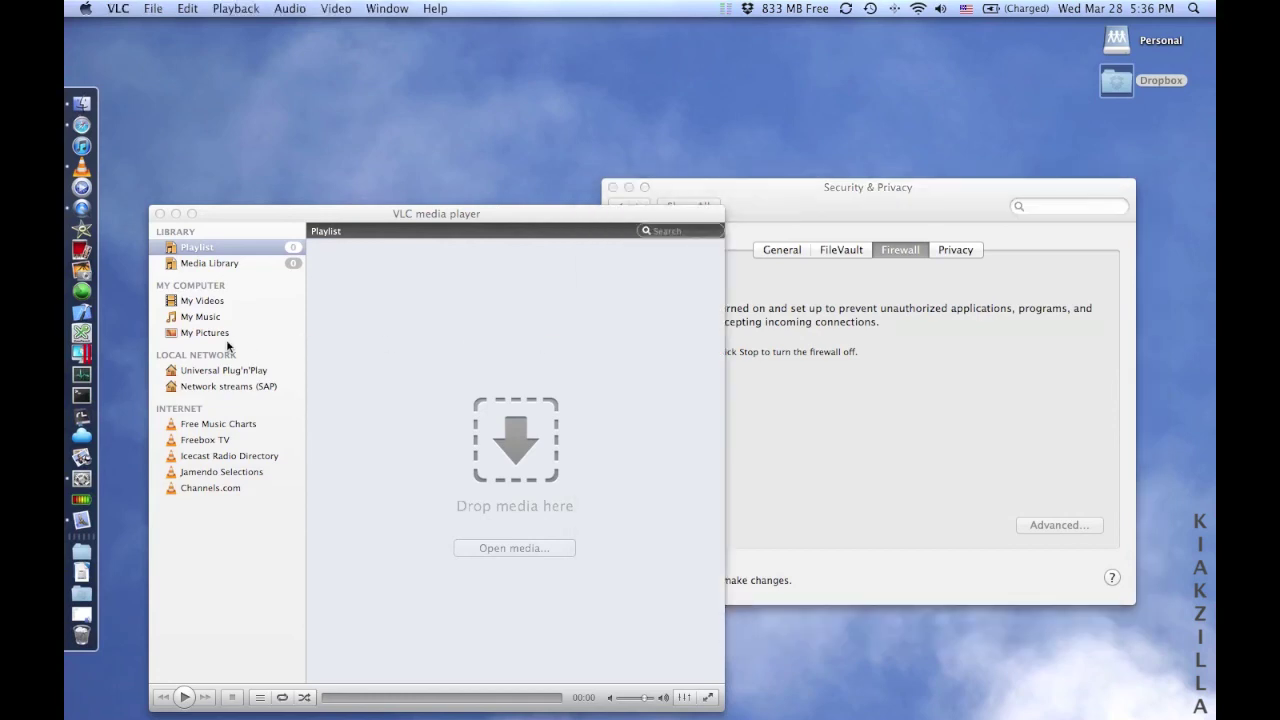
{"action": "left_click", "coordinate": [205, 335]}
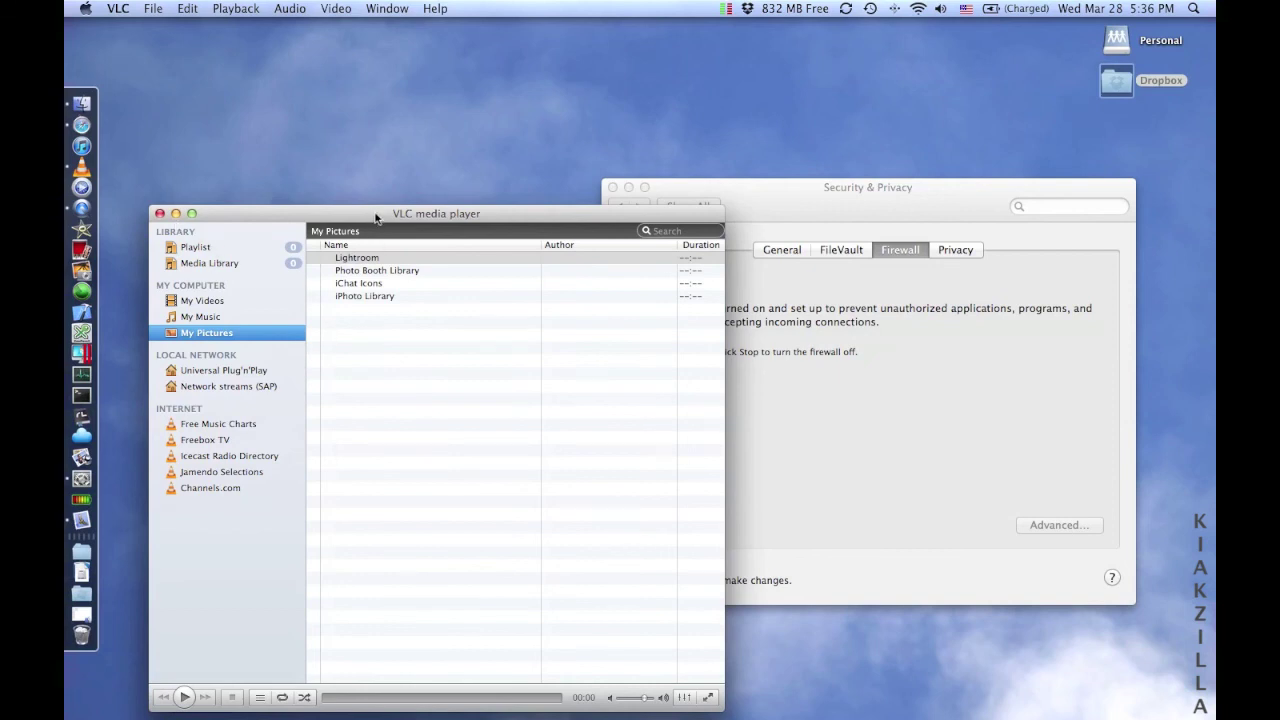
{"action": "key", "text": "super+q"}
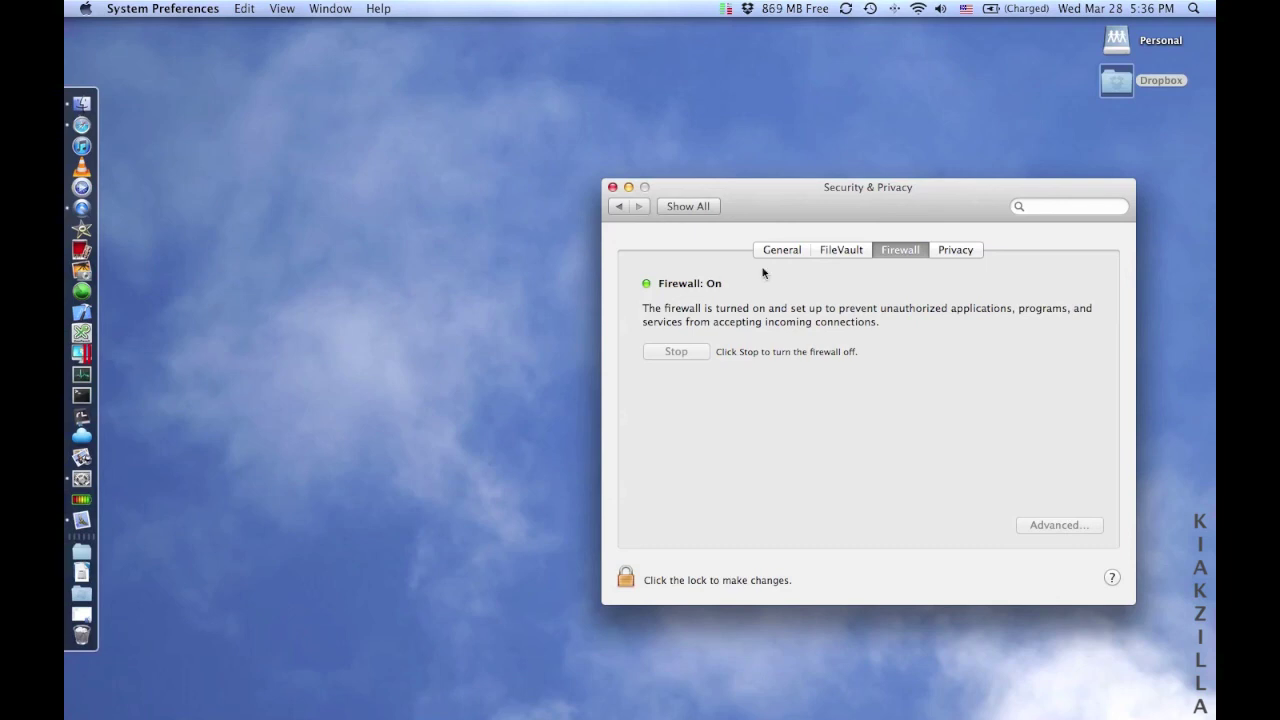
Review the Privacy, FileVault and General settings of Security & Privacy in turn
{"action": "left_click", "coordinate": [955, 252]}
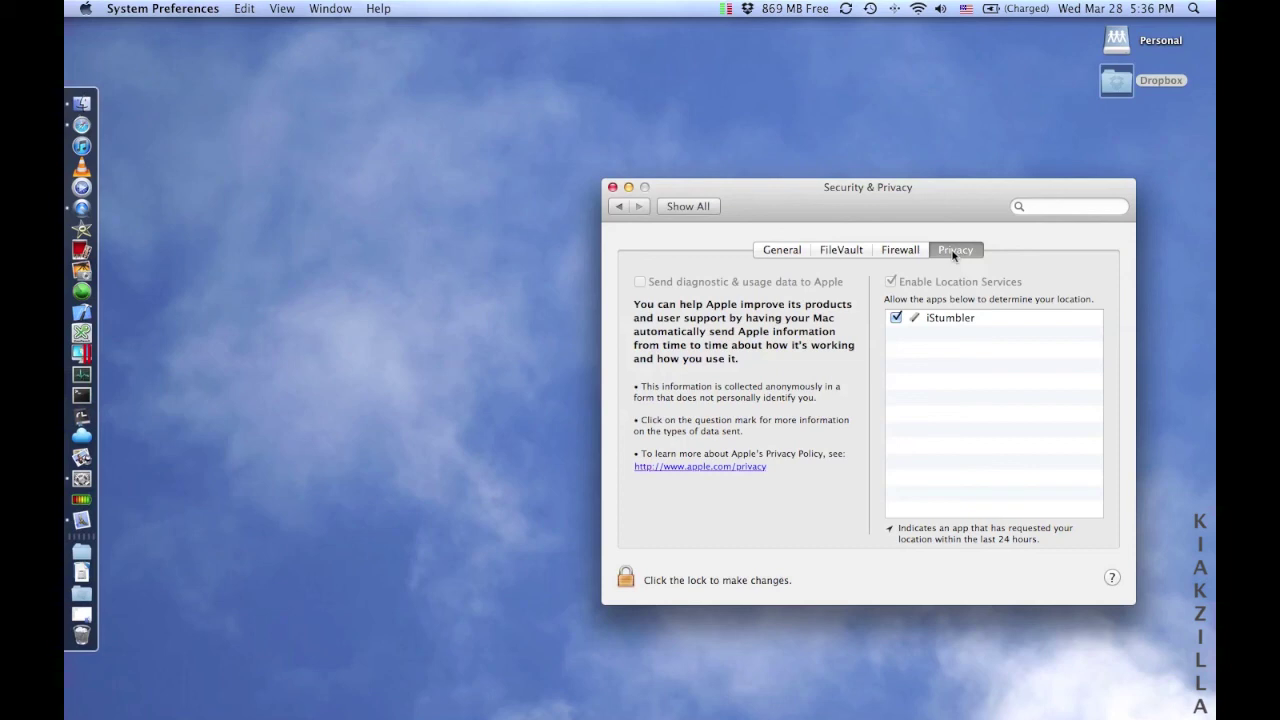
{"action": "left_click", "coordinate": [835, 253]}
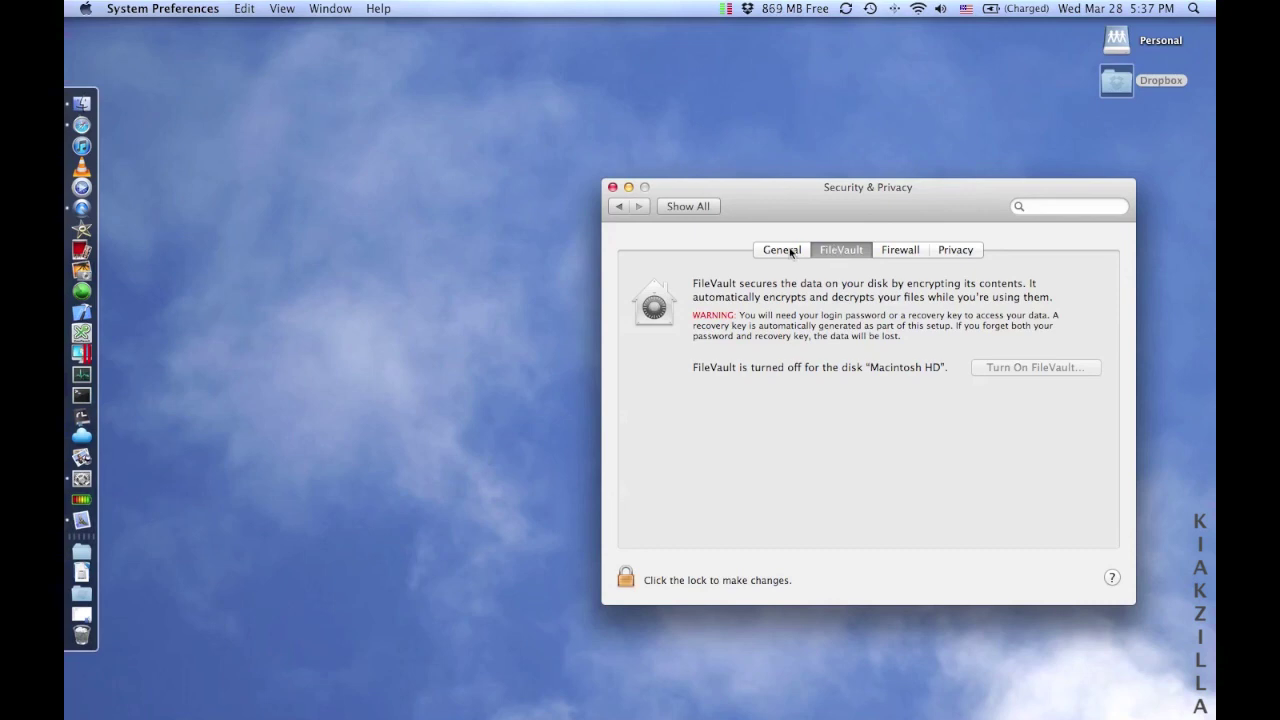
{"action": "left_click", "coordinate": [789, 250]}
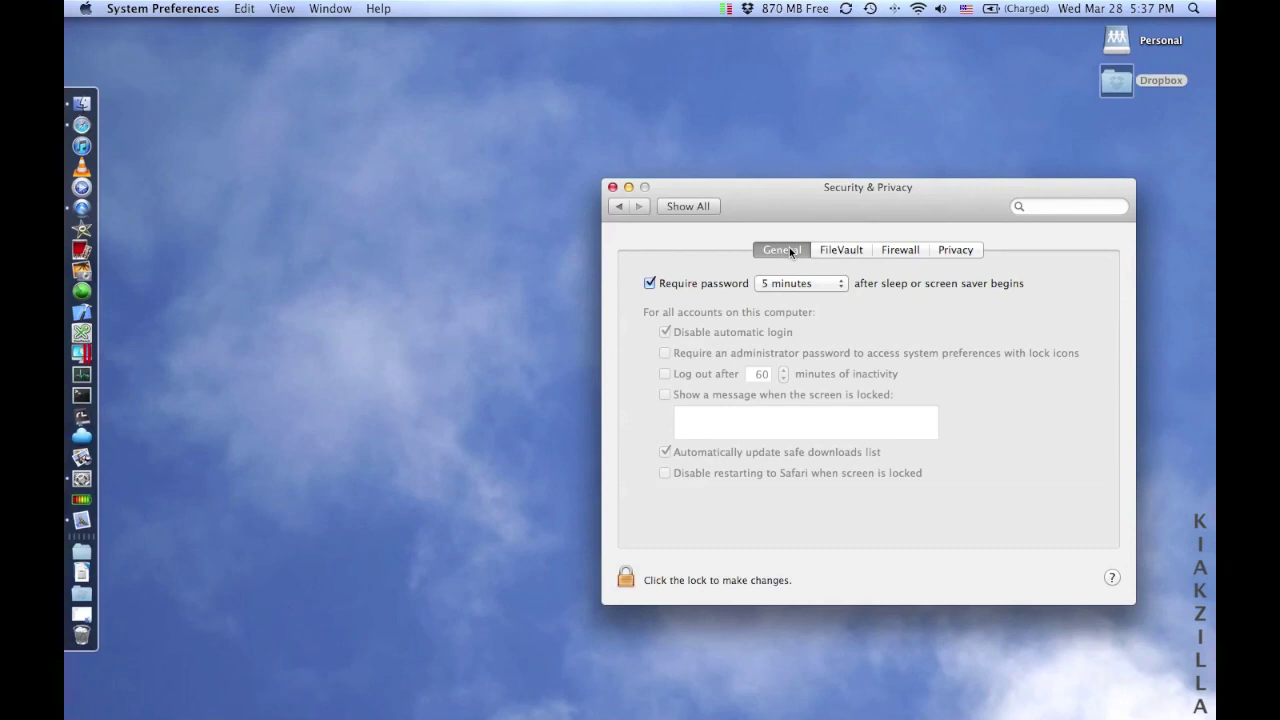
Try a 1 minute delay for requiring the password after sleep or screen saver, and set it to 5 seconds
{"action": "left_click", "coordinate": [843, 286]}
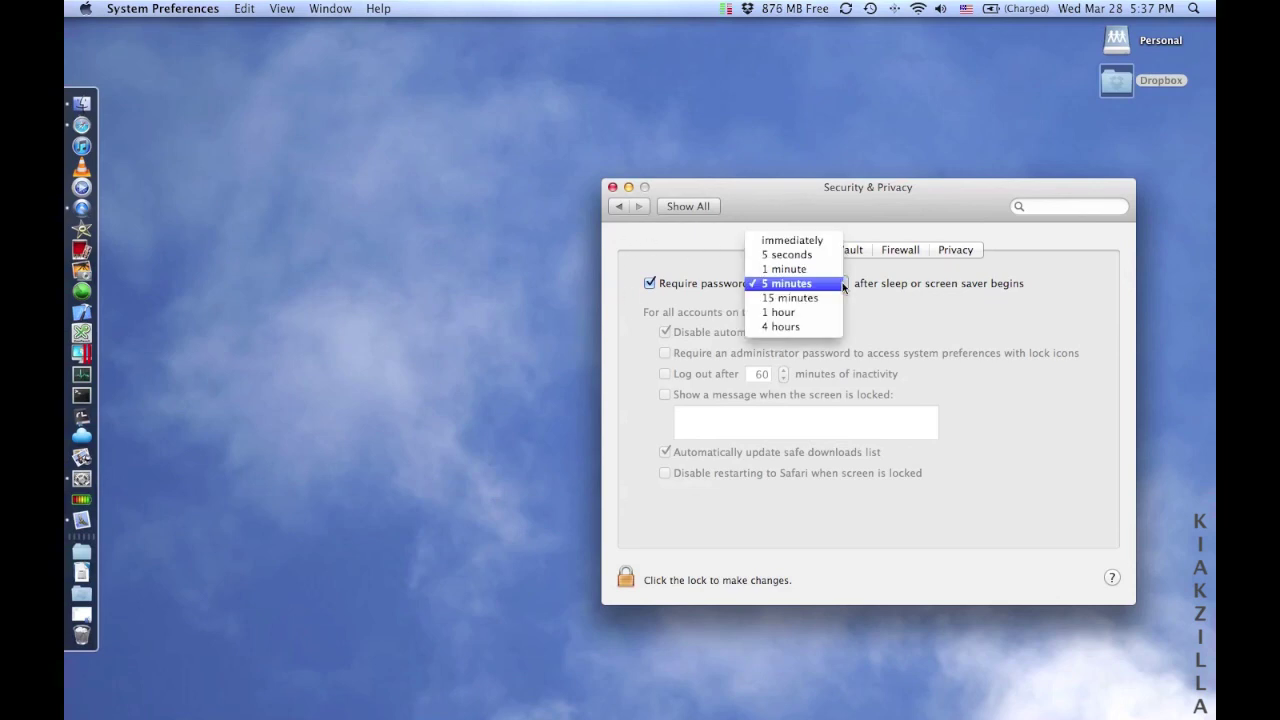
{"action": "left_click", "coordinate": [981, 286]}
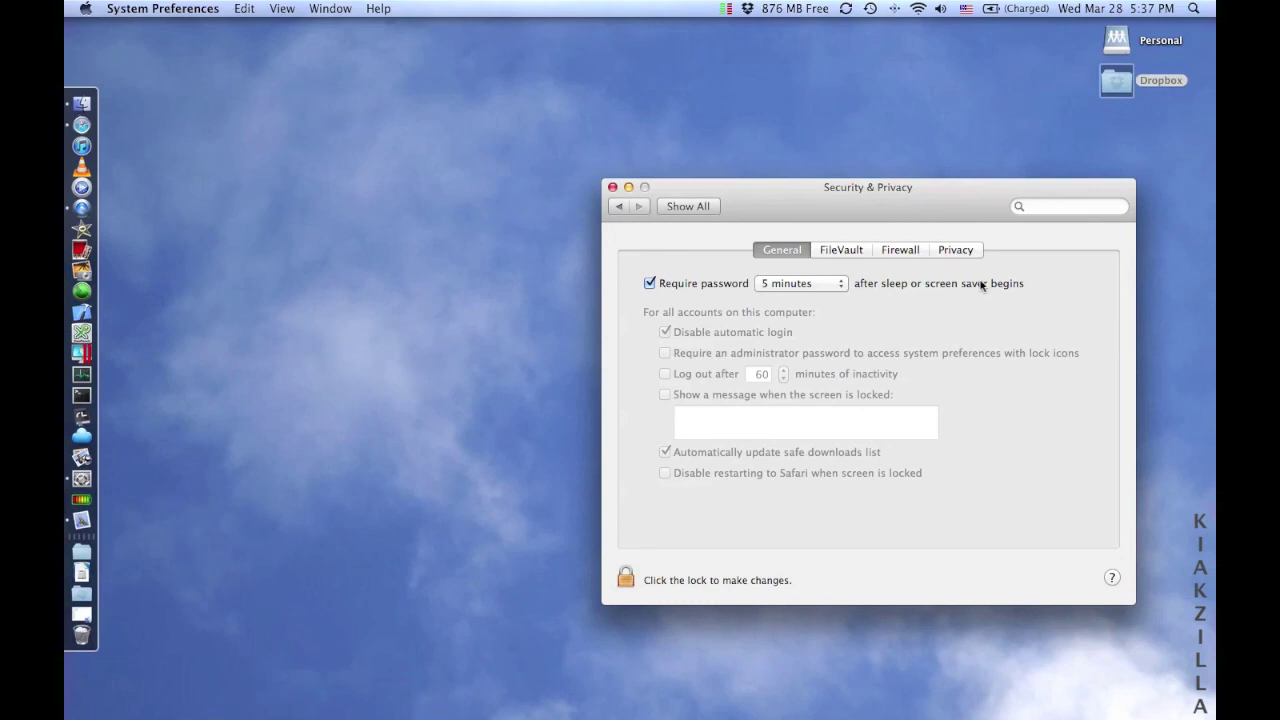
{"action": "left_click", "coordinate": [834, 286]}
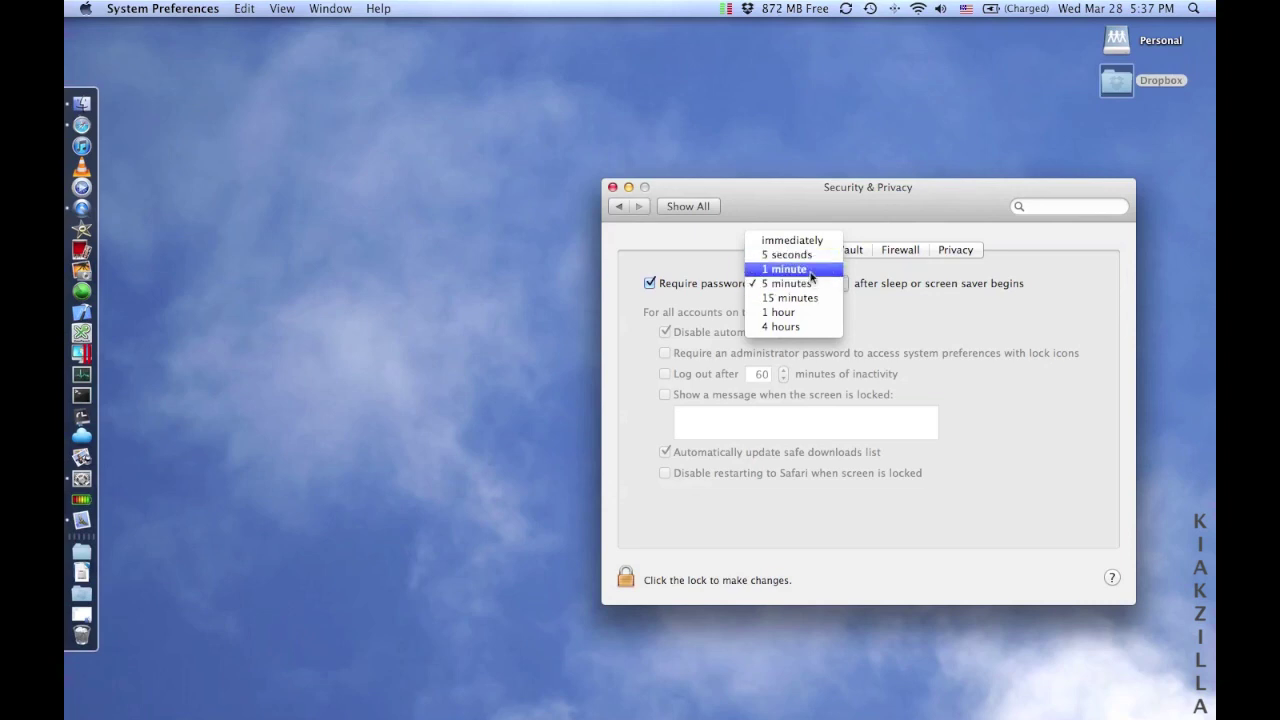
{"action": "left_click", "coordinate": [812, 270]}
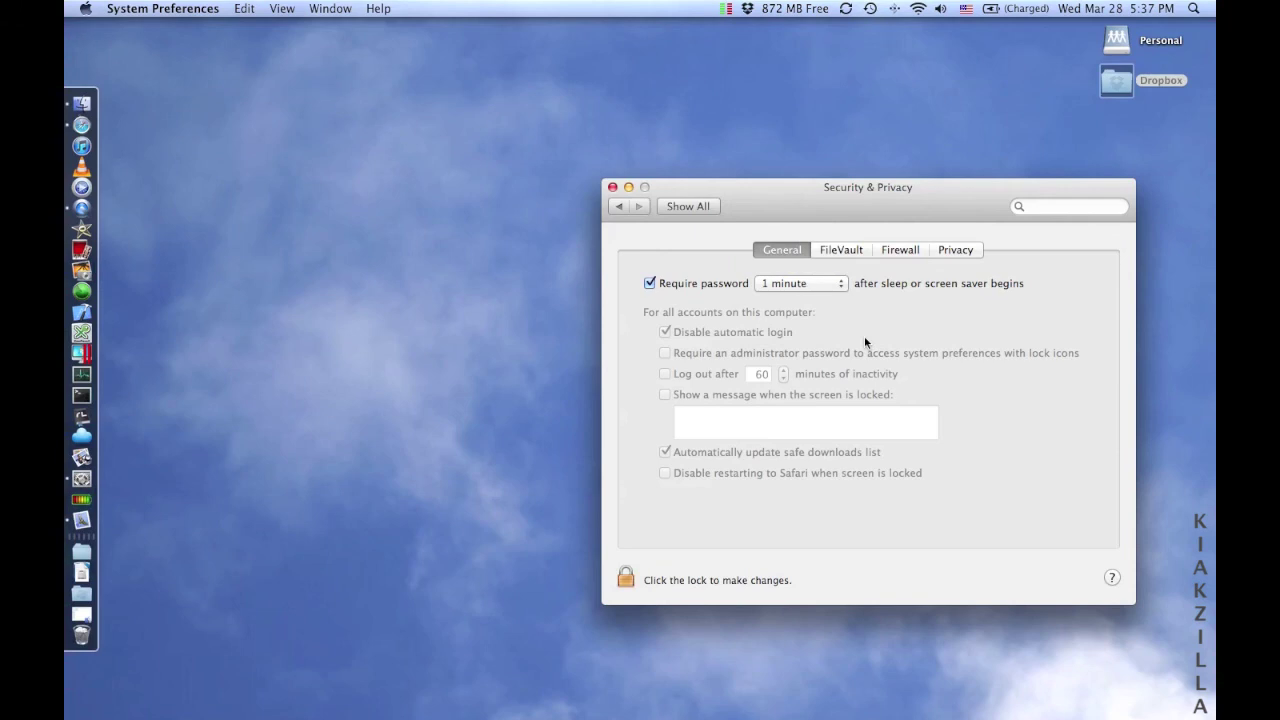
{"action": "left_click", "coordinate": [842, 285]}
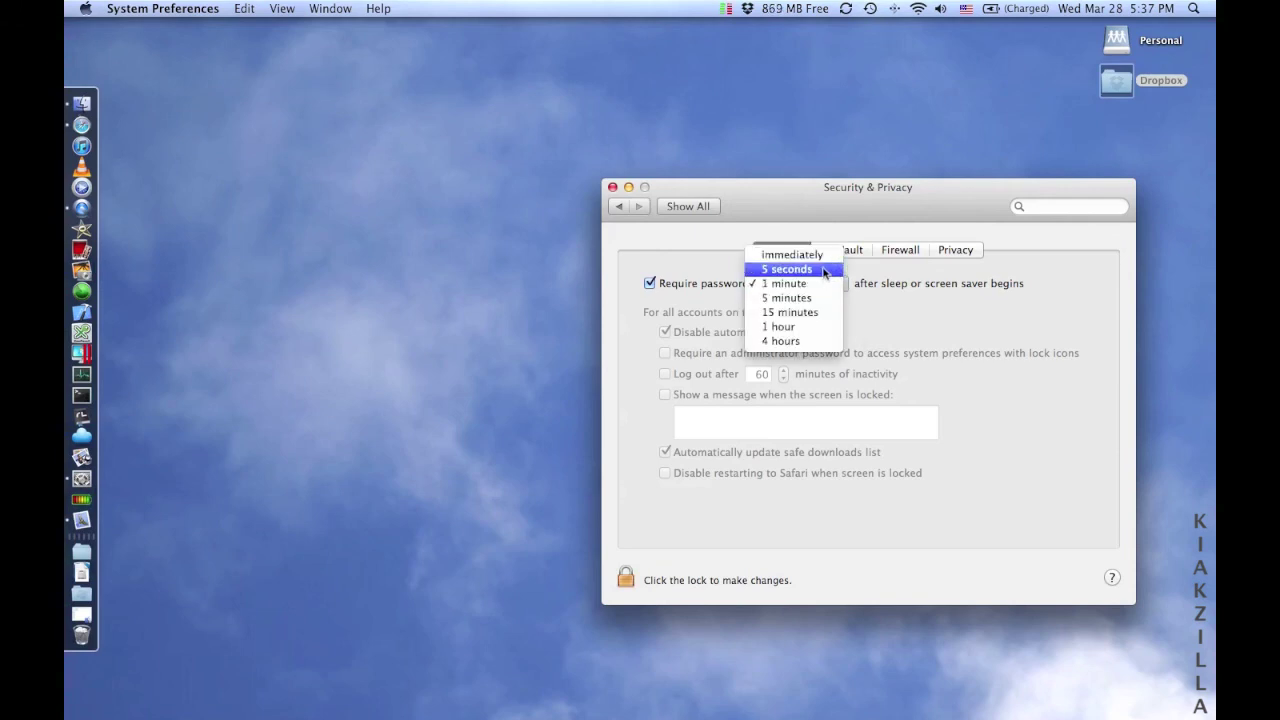
{"action": "left_click", "coordinate": [816, 272]}
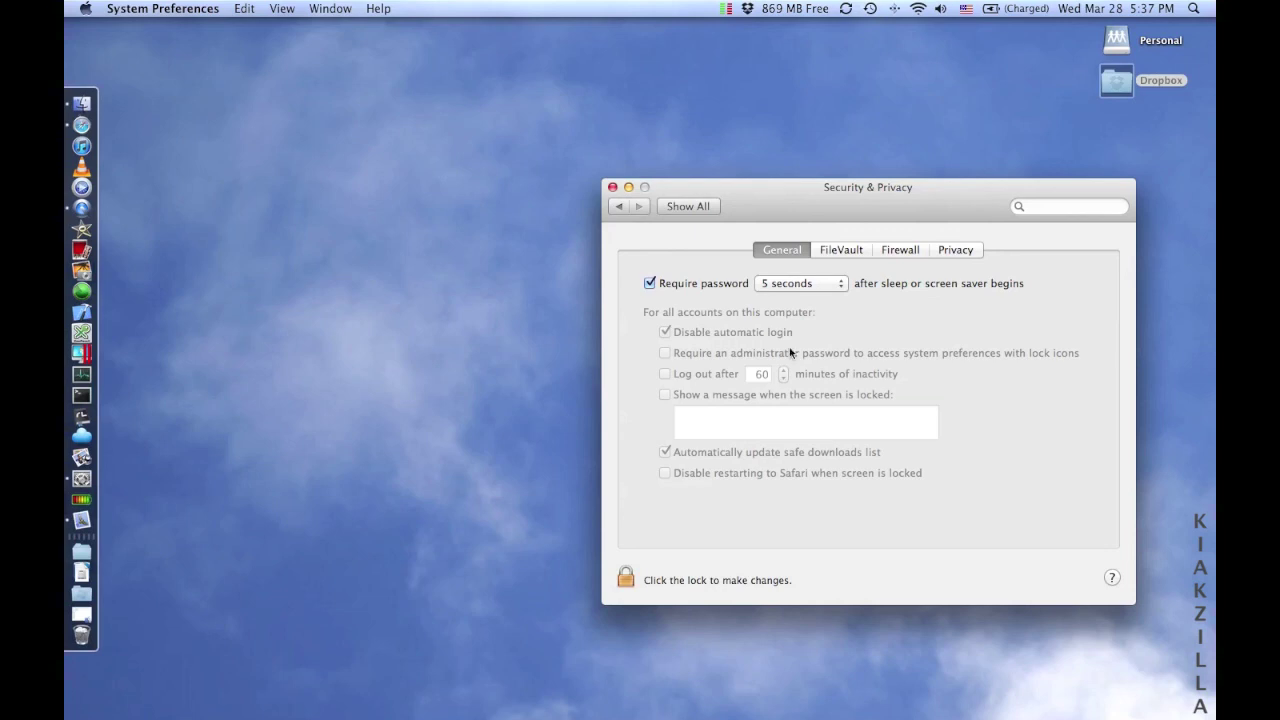
Unlock the Security & Privacy preferences for changes by authenticating with the account password
{"action": "mouse_move", "coordinate": [791, 352]}
{"action": "left_click", "coordinate": [626, 578]}
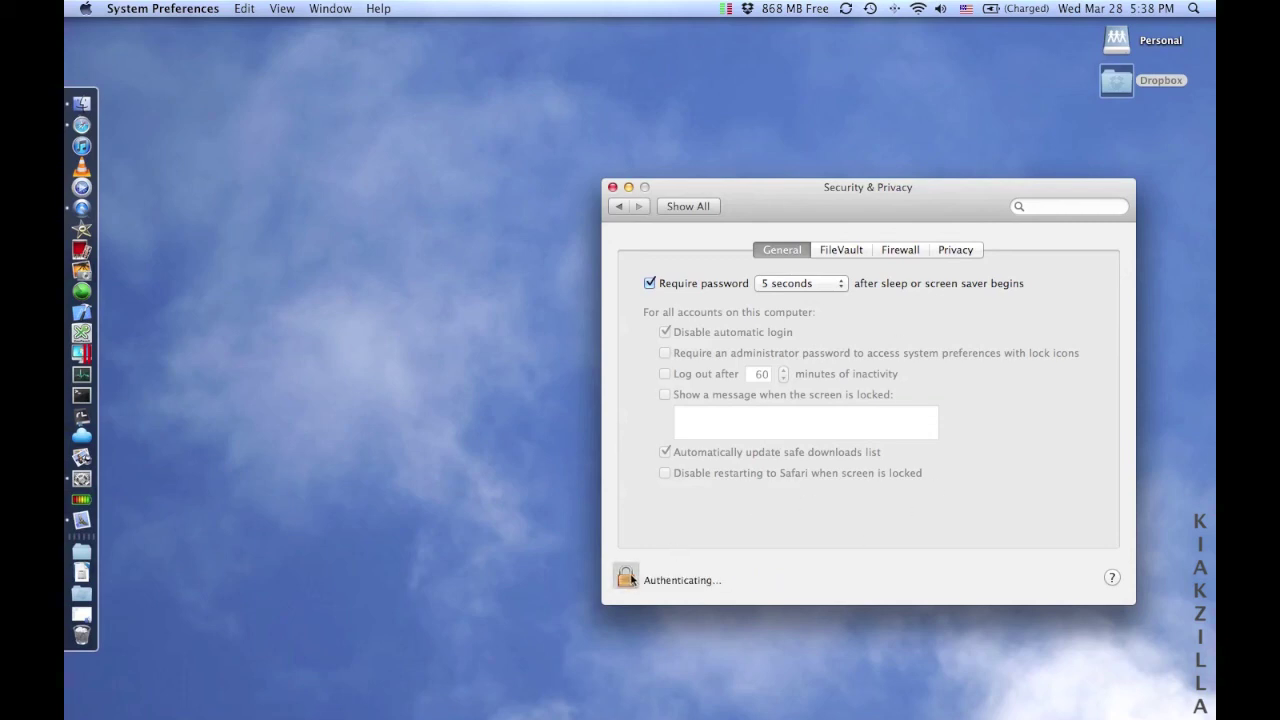
{"action": "type", "text": "•••"}
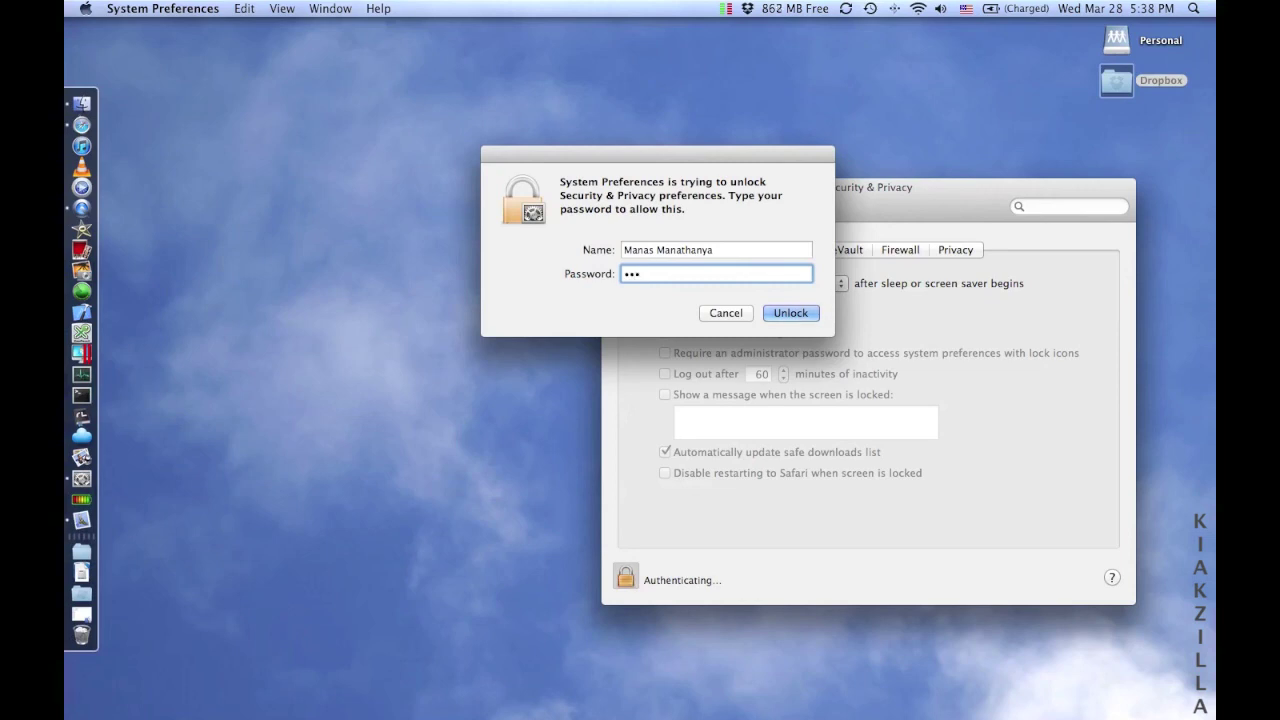
{"action": "type", "text": "••••••••"}
{"action": "key", "text": "Return"}
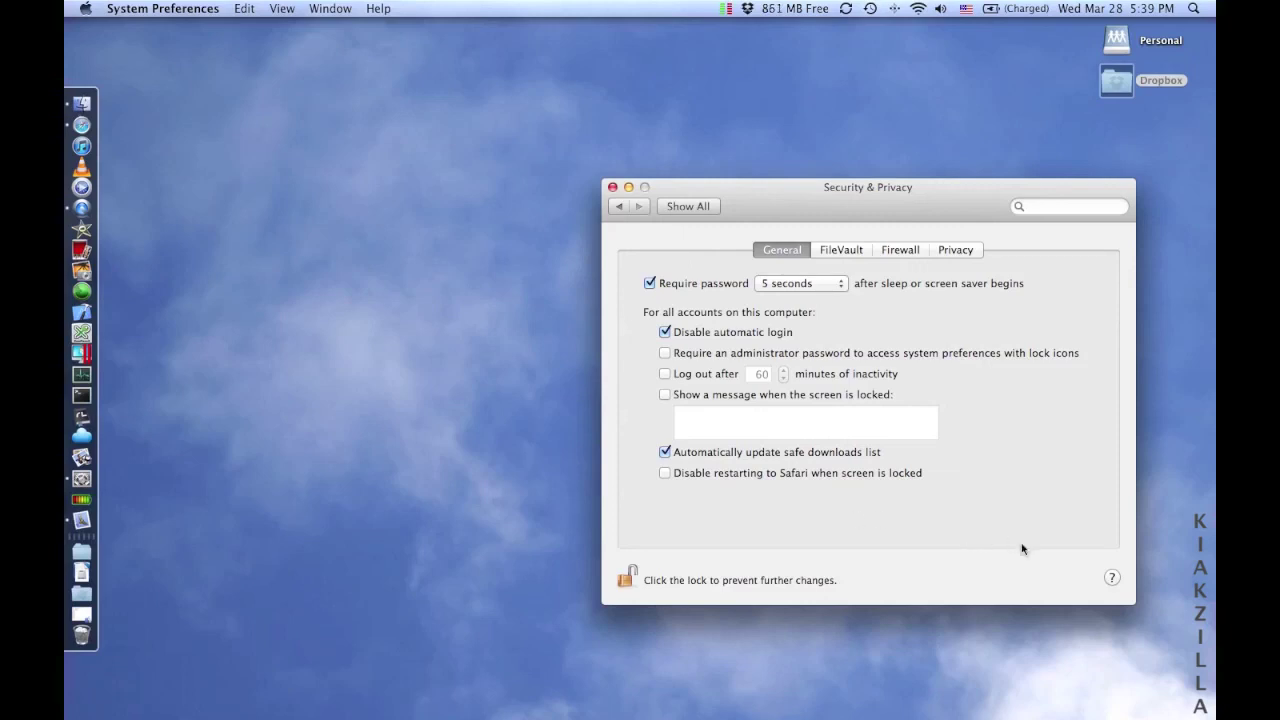
Read the help page on the General pane, allowing HelpViewer to connect to help.apple.com only until quit, and close it
{"action": "left_click", "coordinate": [1109, 580]}
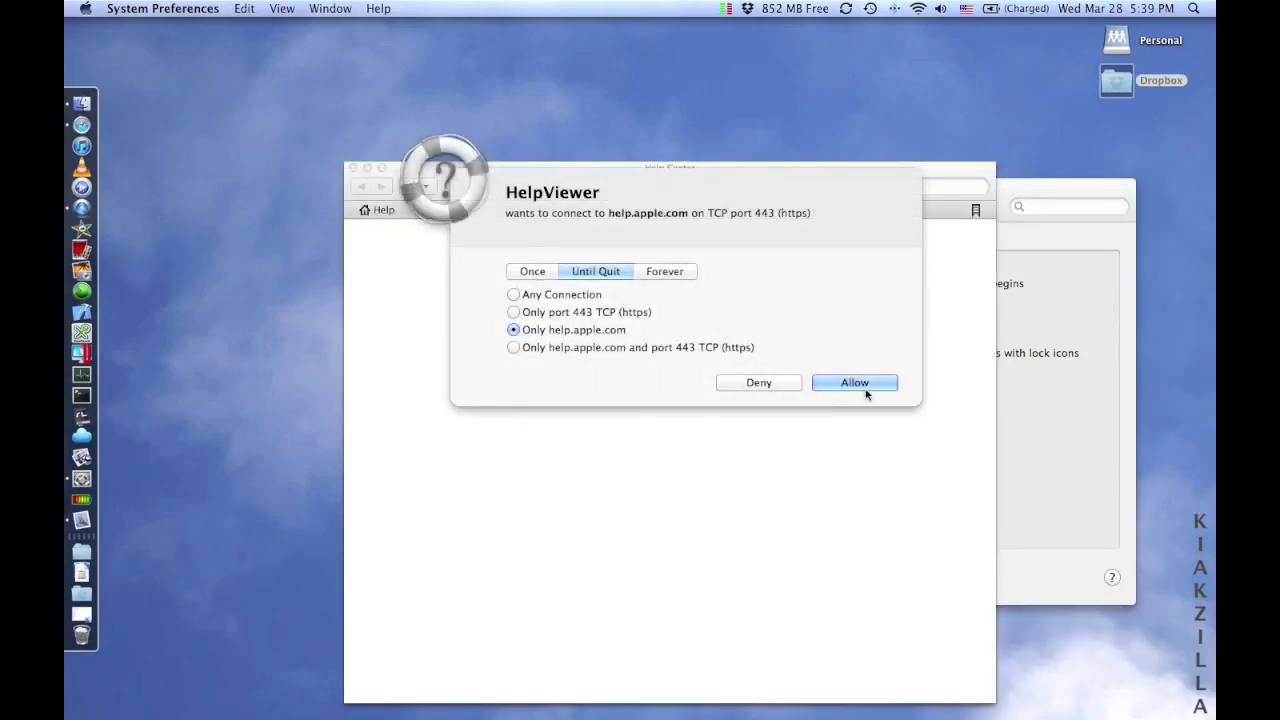
{"action": "left_click", "coordinate": [865, 389]}
{"action": "left_click_drag", "start_coordinate": [656, 177], "coordinate": [547, 173]}
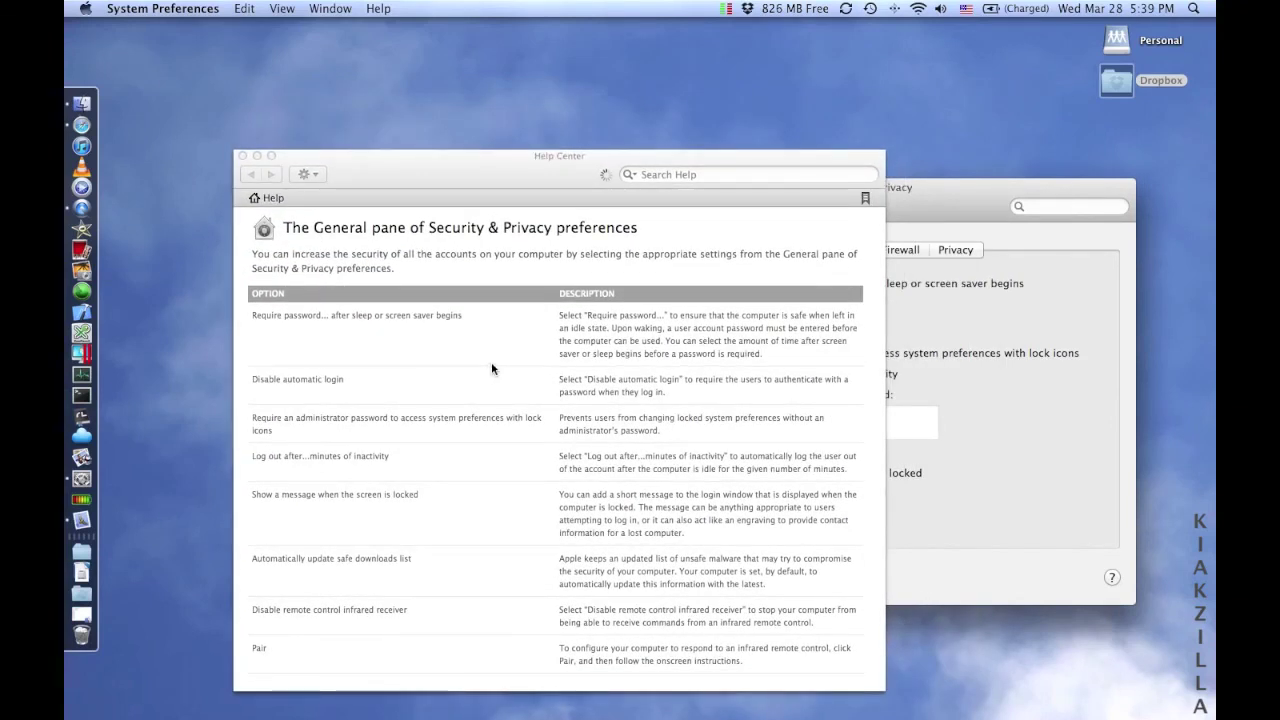
{"action": "scroll", "coordinate": [430, 522], "scroll_direction": "down", "scroll_amount": 1}
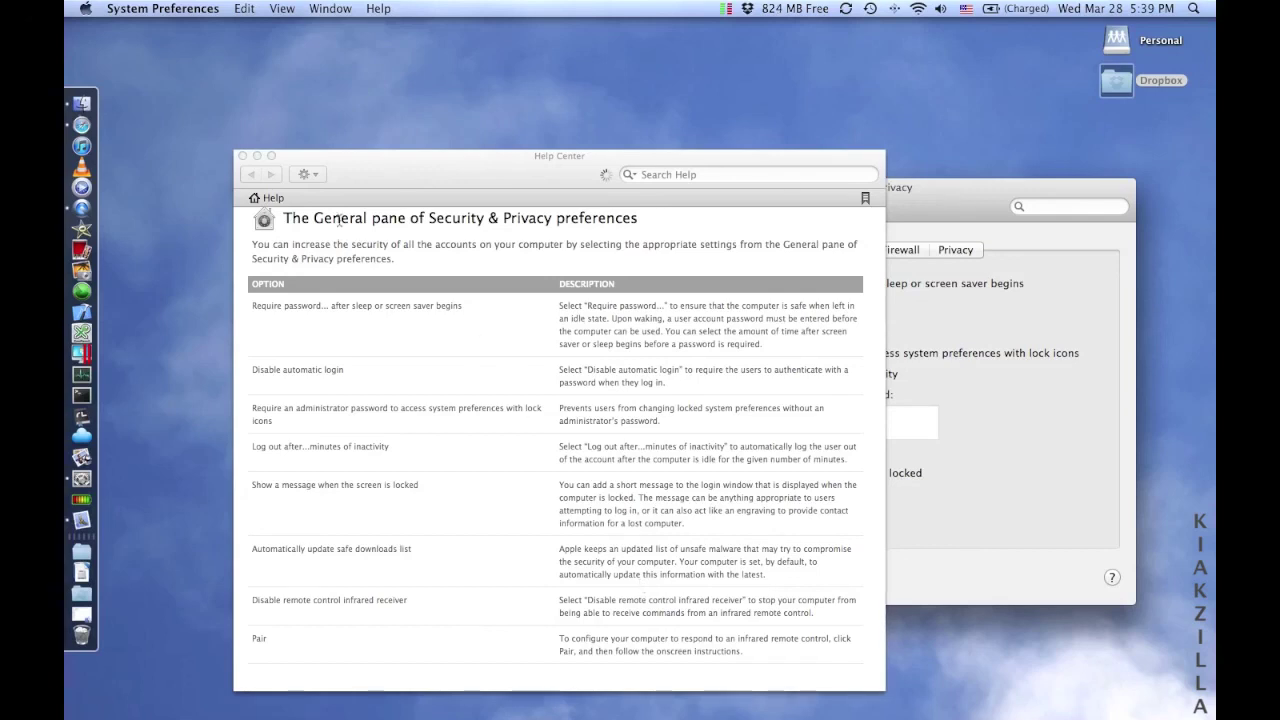
{"action": "left_click", "coordinate": [242, 157]}
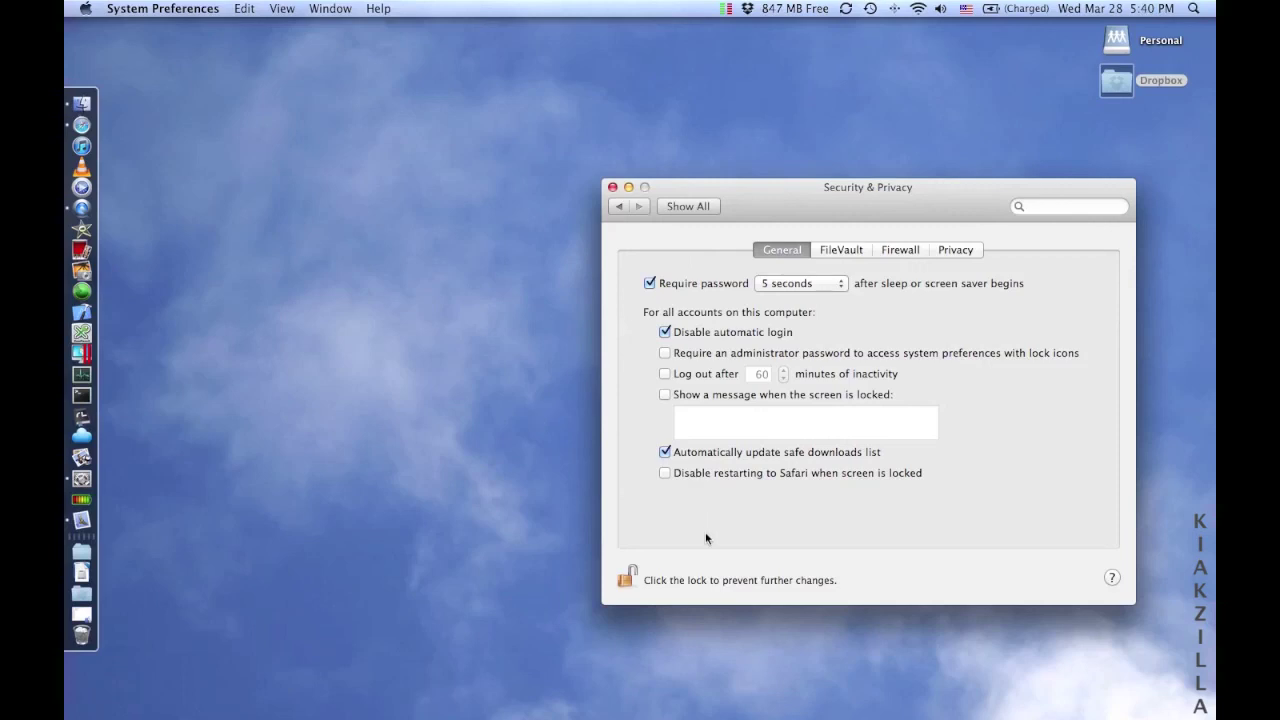
Lock the Security & Privacy settings against further changes and return to the overview of all preferences
{"action": "left_click", "coordinate": [626, 579]}
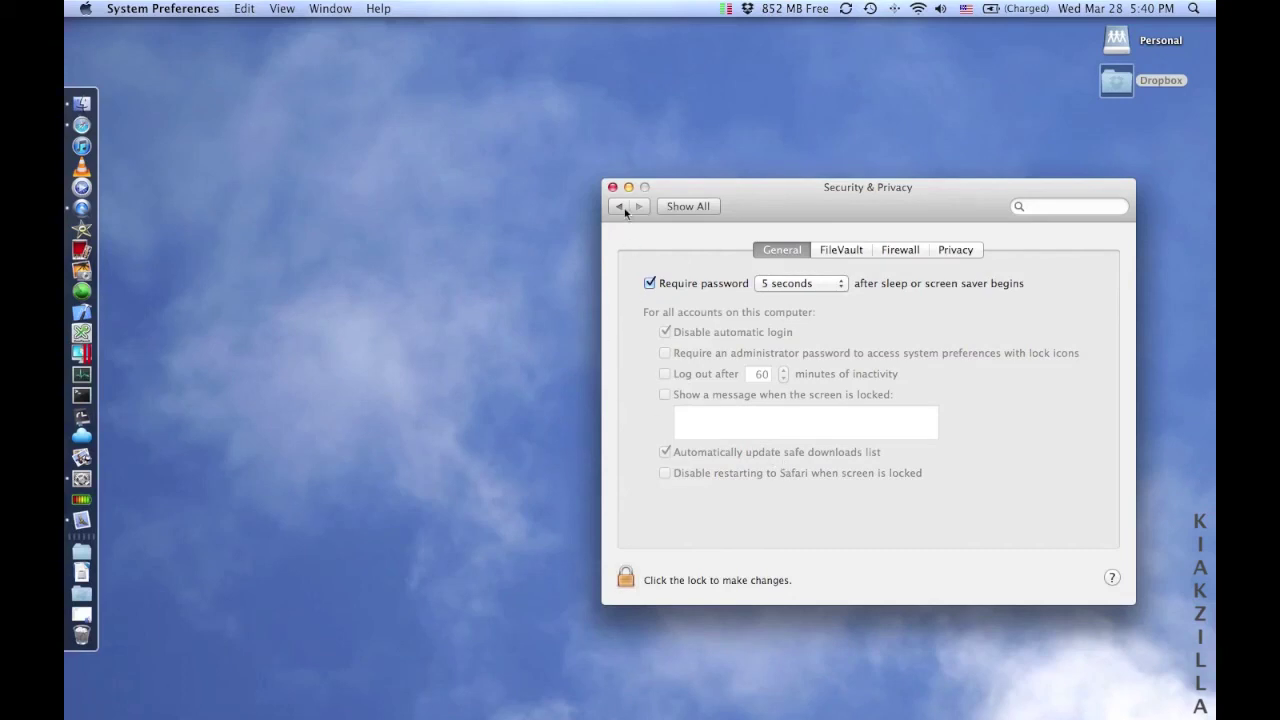
{"action": "left_click", "coordinate": [691, 209]}
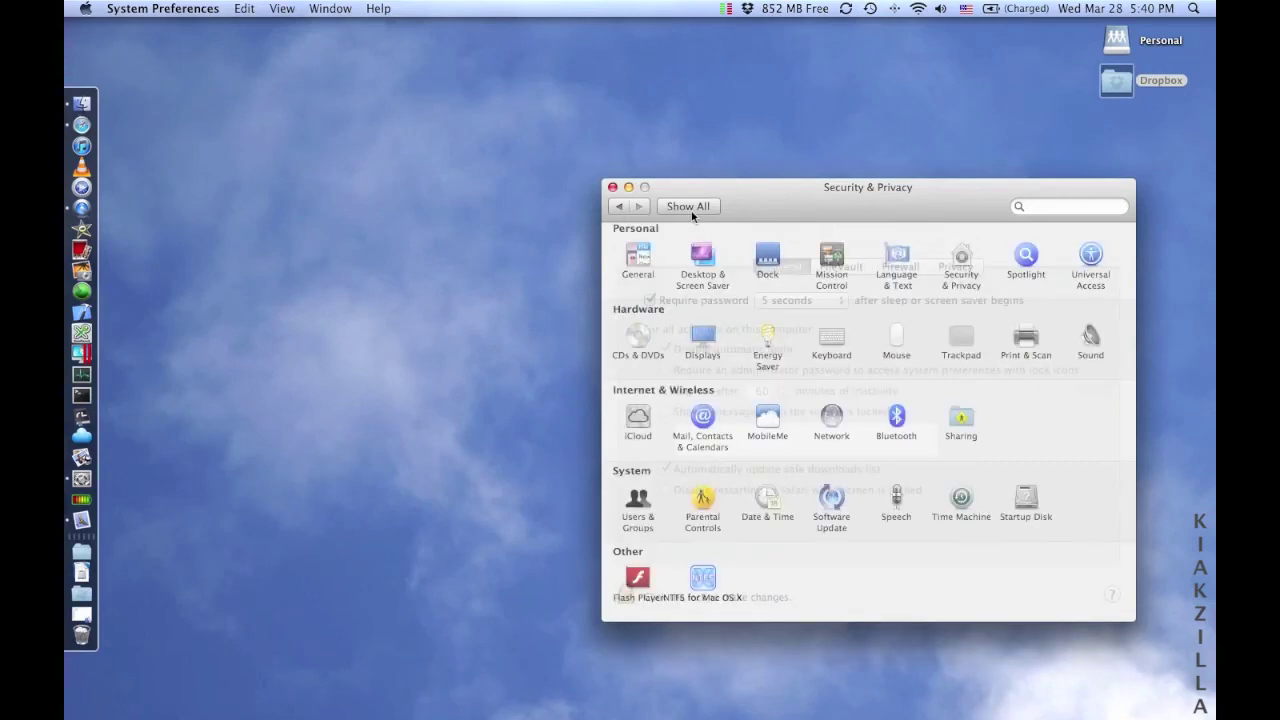